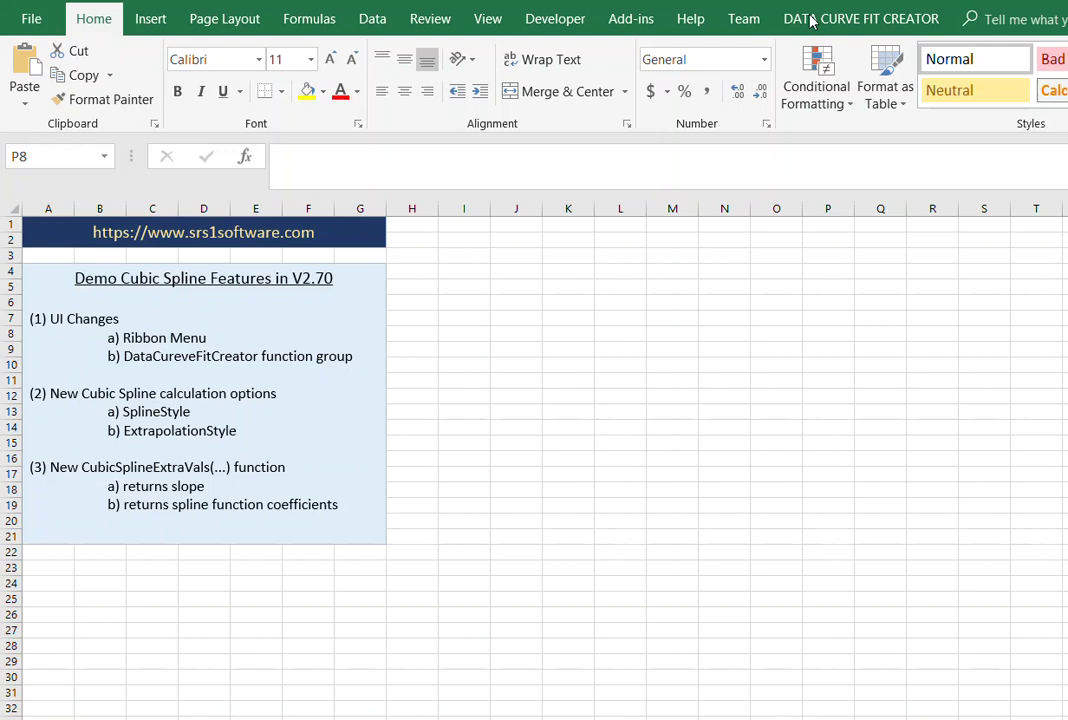
On the Data Curve Fit Creator tab, view and then close the Instant Feedback form.
left_click(811, 20)
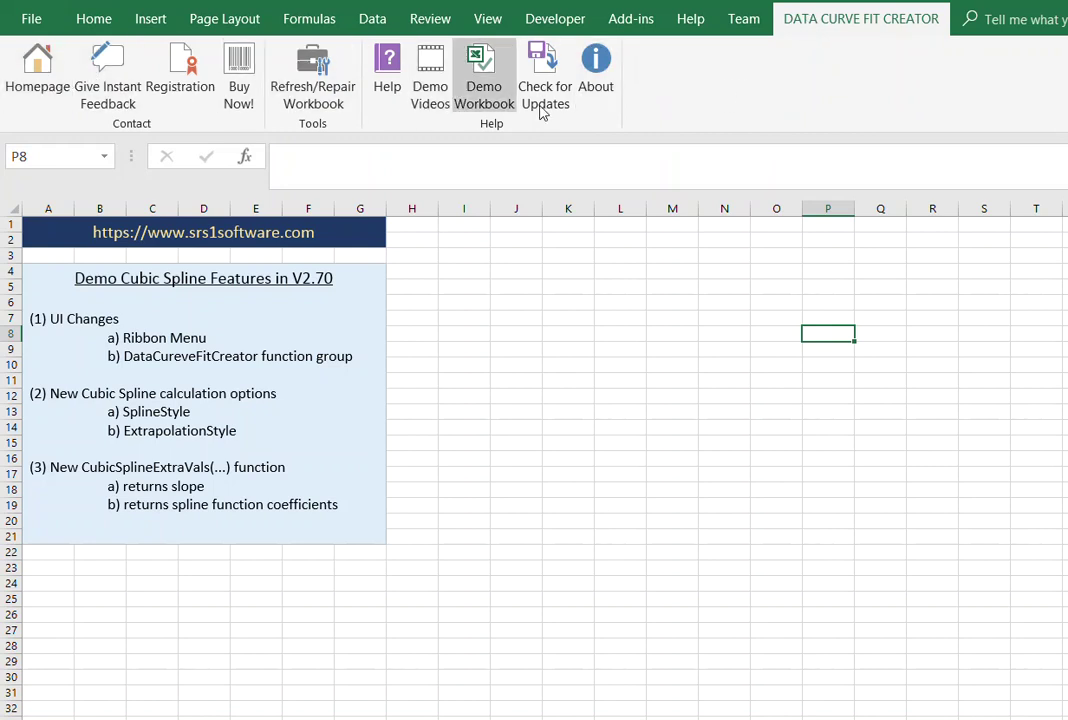
left_click(117, 83)
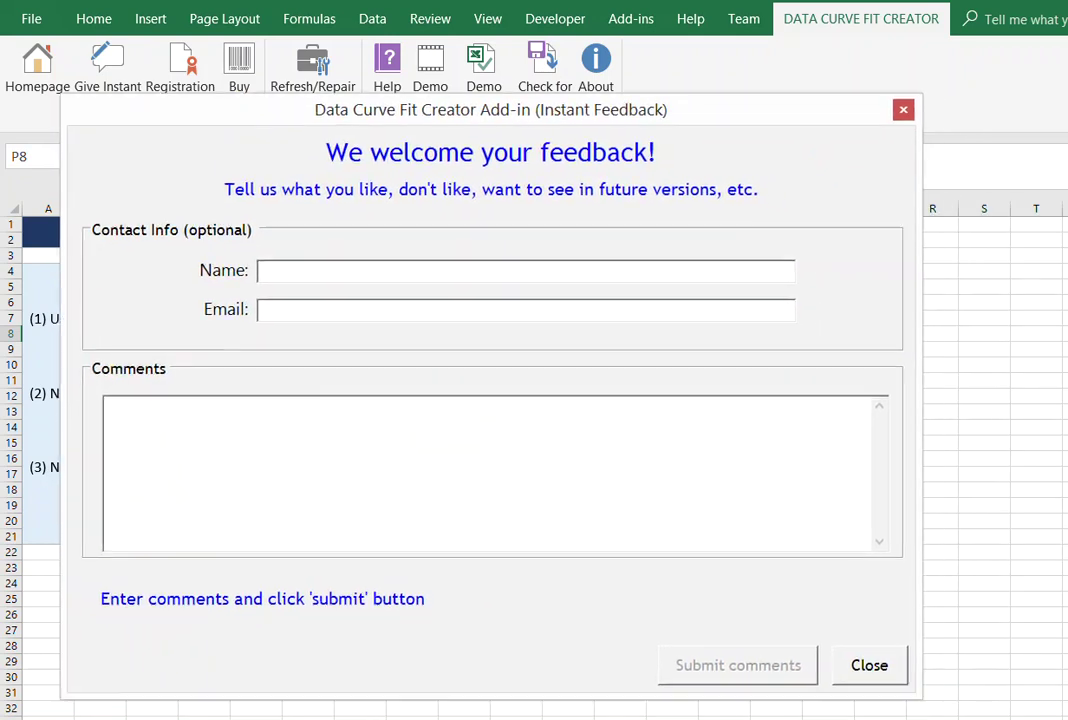
left_click(866, 664)
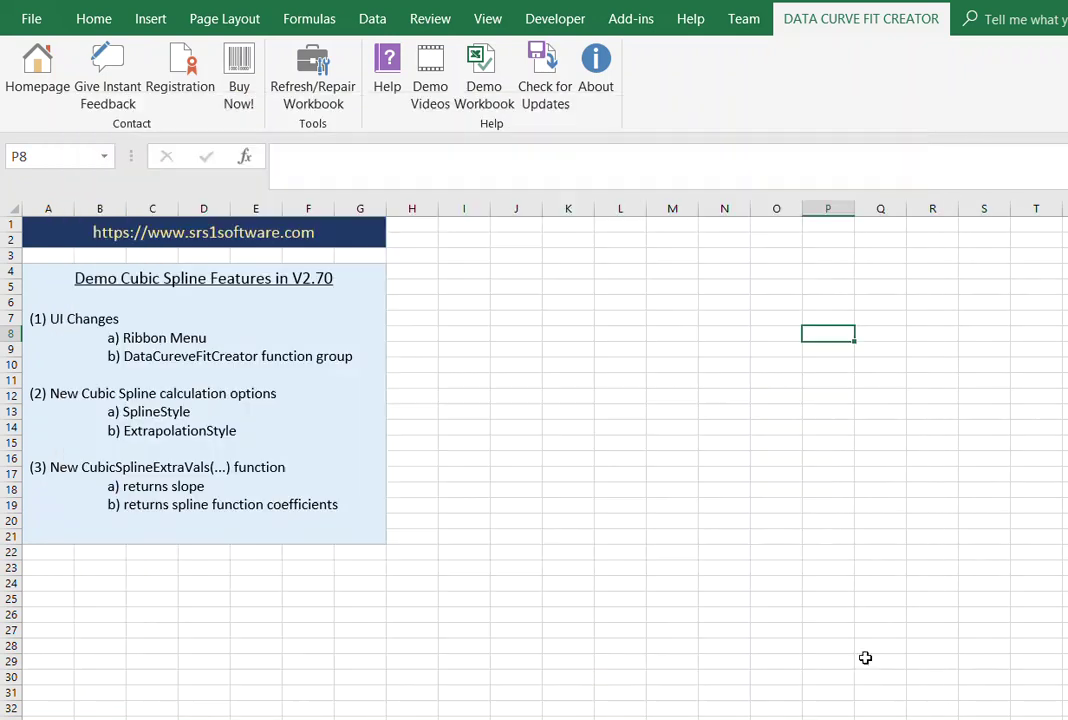
Check the add-in for updates, then bring up Insert Function beside the notes.
left_click(540, 86)
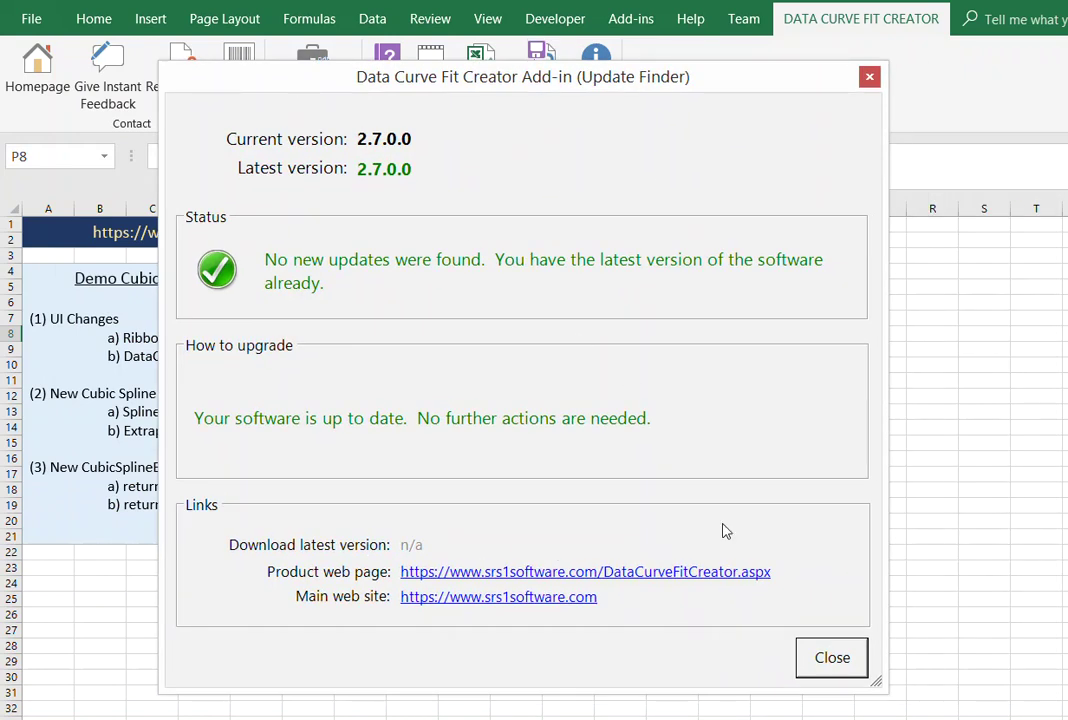
left_click(829, 657)
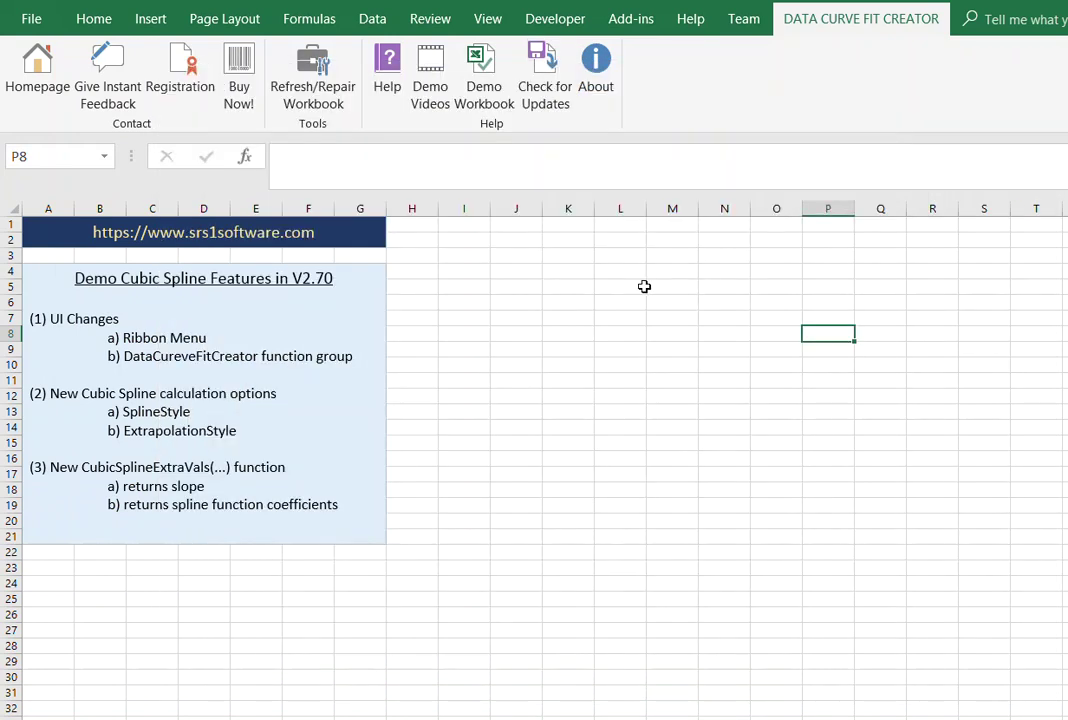
left_click(246, 158)
left_click_drag(703, 279, 551, 162)
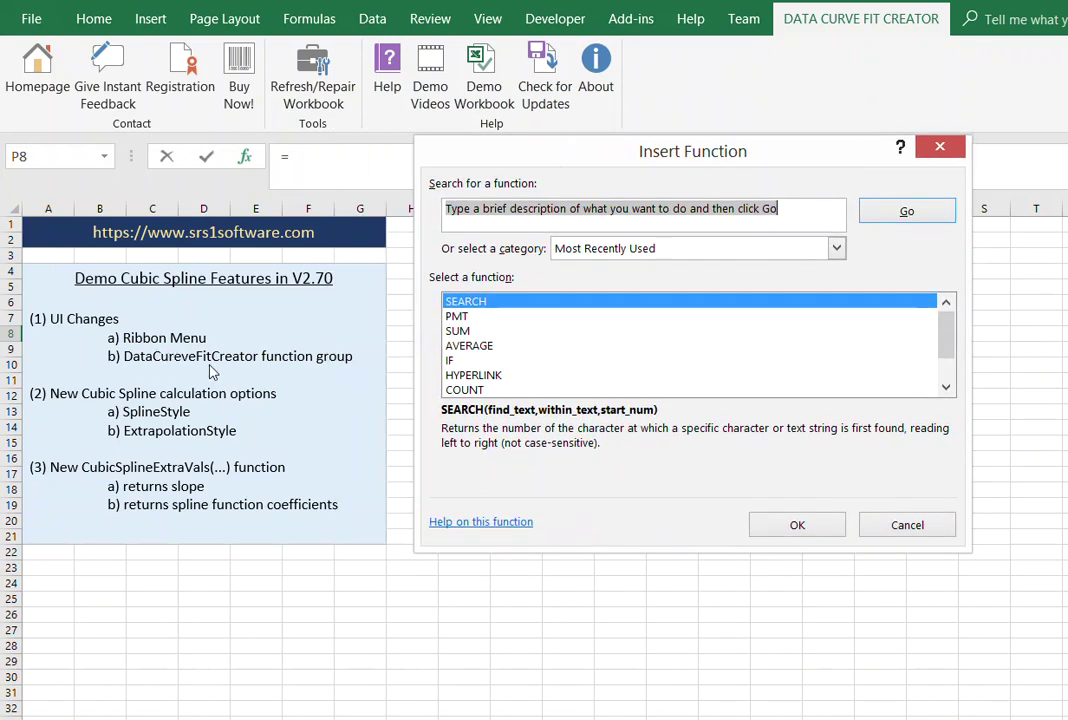
Browse the DataCurveFitCreator function category, then cancel without inserting a function.
left_click(836, 248)
left_click_drag(838, 295, 828, 380)
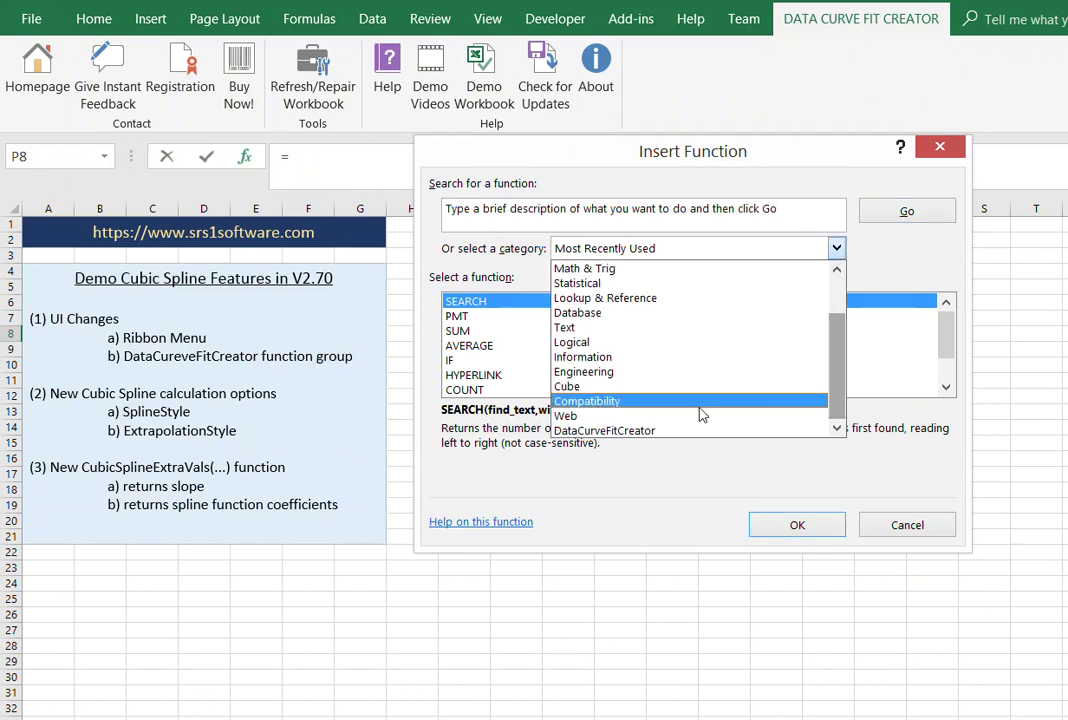
left_click(623, 431)
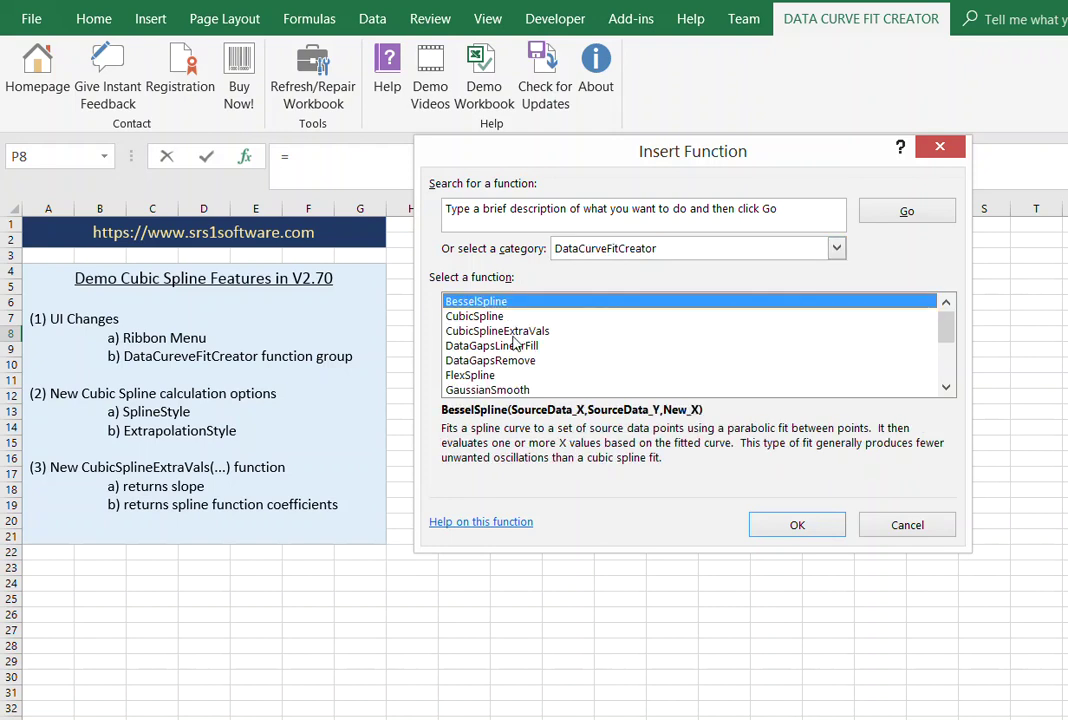
left_click(946, 388)
left_click_drag(946, 388, 946, 388)
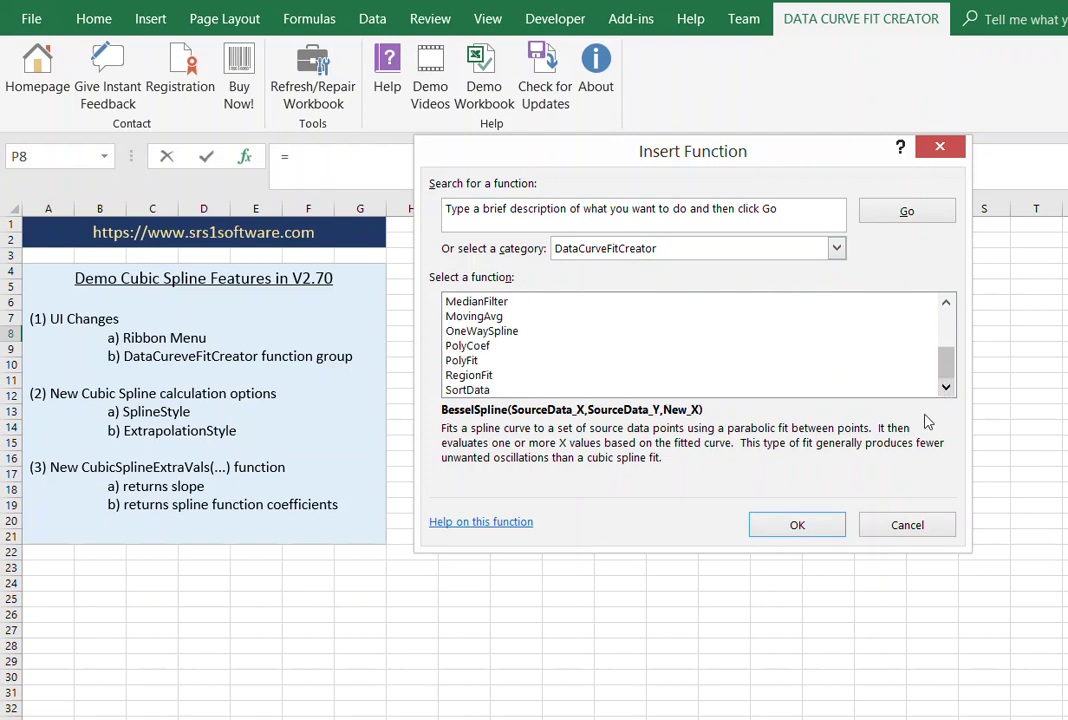
left_click(880, 525)
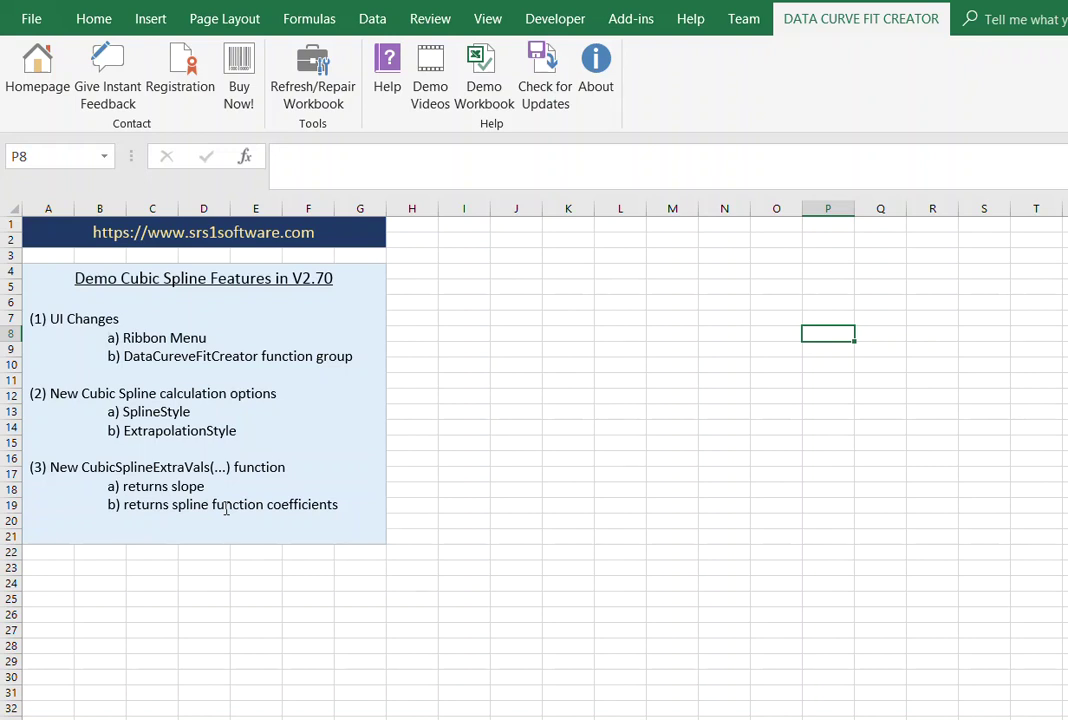
Enter the SourceX and SourceY headings in F23:G23.
left_click(309, 569)
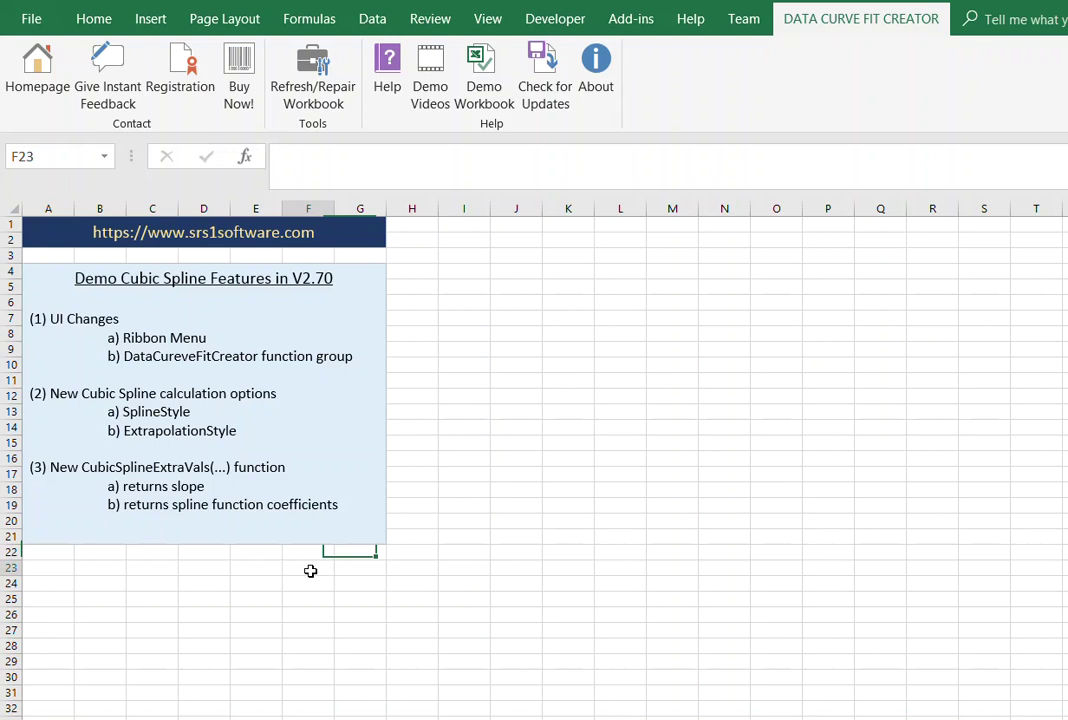
type("Source")
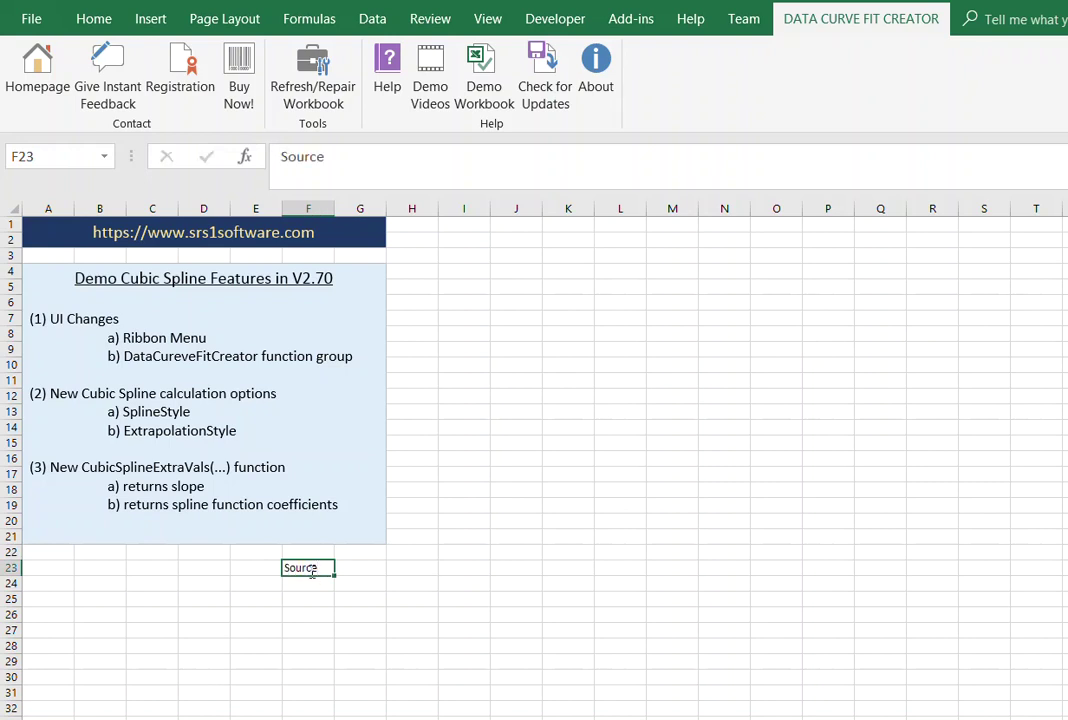
key("Escape")
type("X")
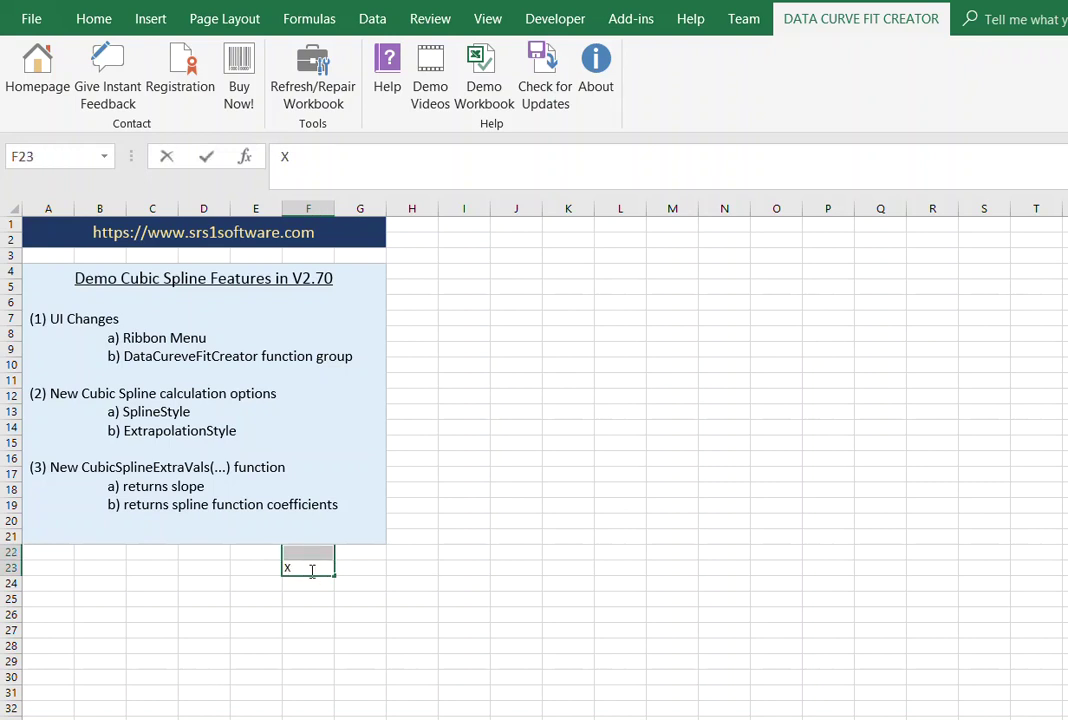
key("Escape")
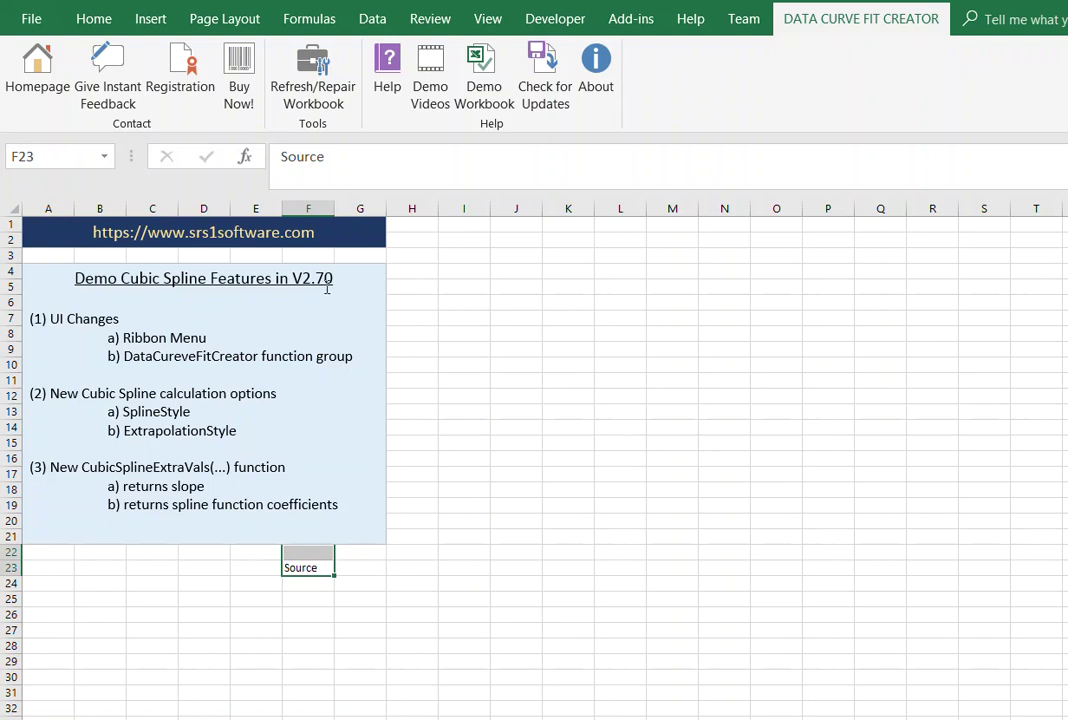
left_click(386, 156)
type("X")
key("Return")
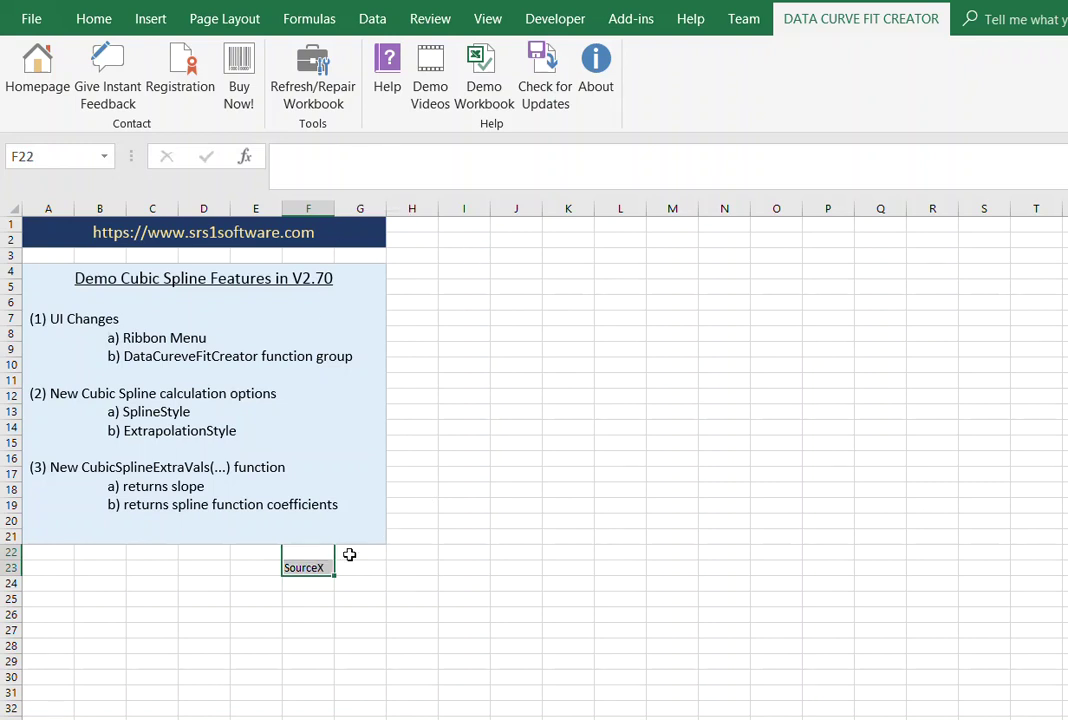
left_click(355, 566)
type("SourceY")
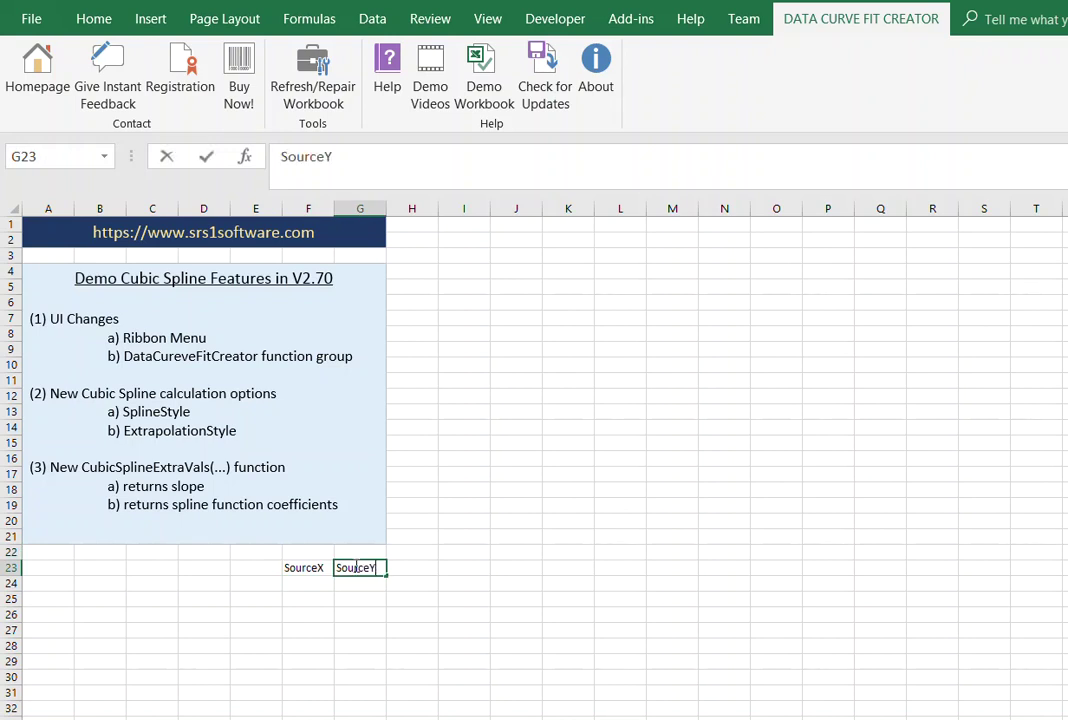
key("Return")
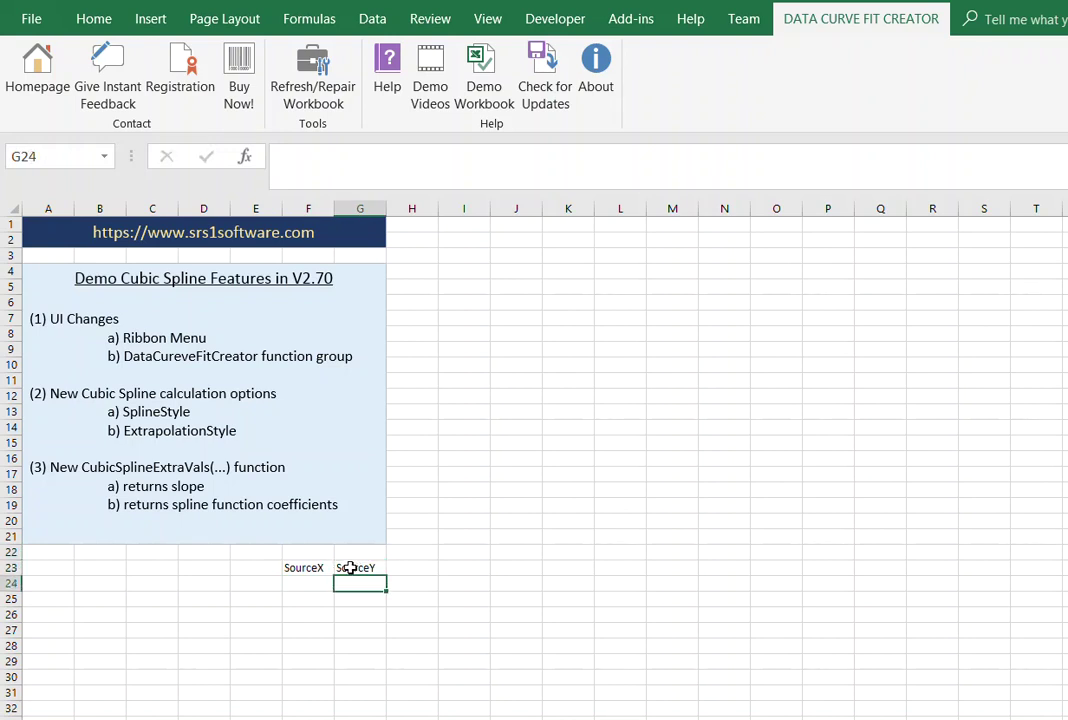
left_click_drag(306, 569, 362, 568)
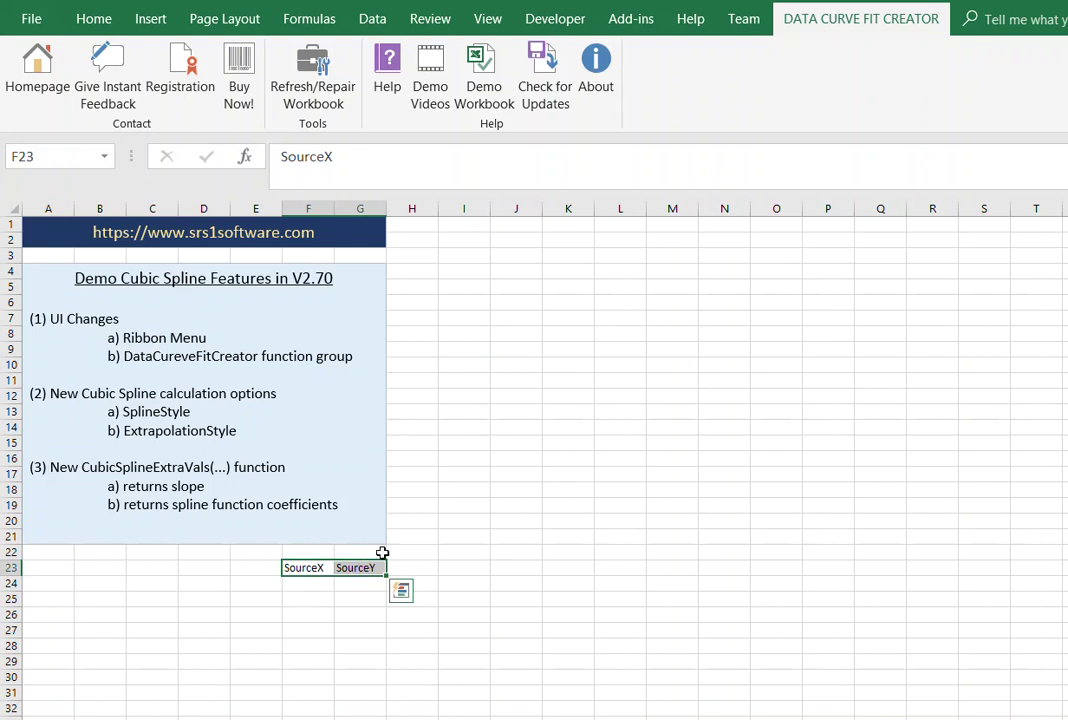
Enter SourceX values 1, 2, 3, 4 in F24:F27.
left_click(316, 584)
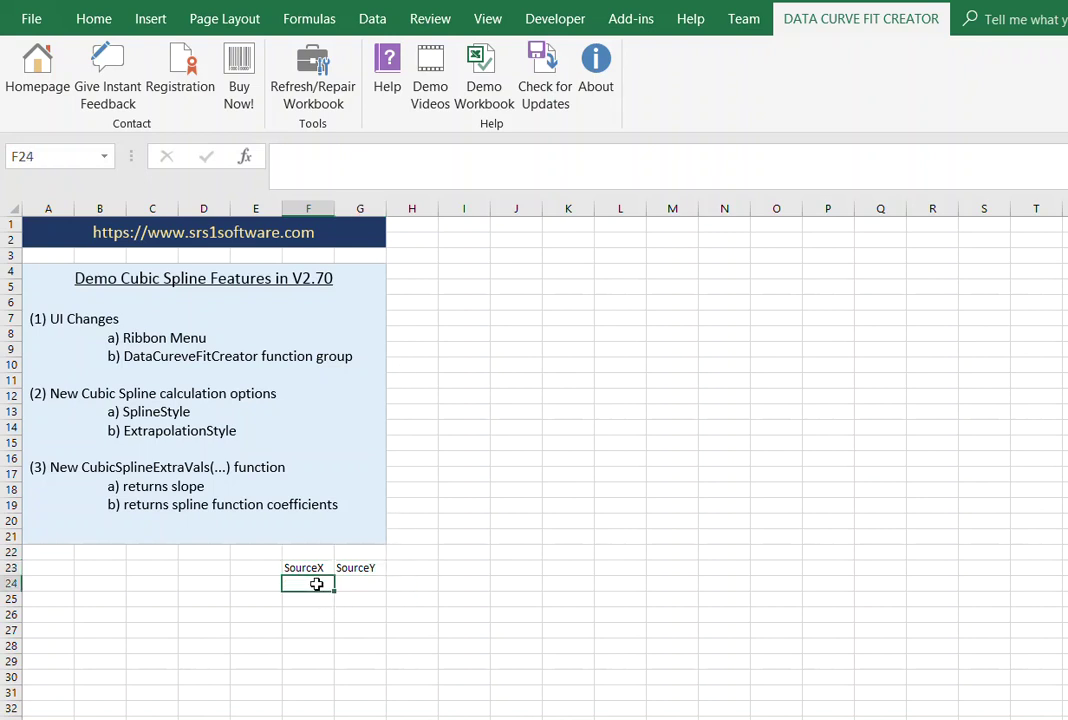
type("1")
key("Return")
type("2")
key("Return")
type("3")
key("Return")
type("4")
key("Up")
key("Up")
key("Up")
key("Right")
Enter SourceY values 1, 2, 5, 10 in G24:G27 and select the table F23:G27.
type("1")
key("Return")
type("2")
key("Return")
type("5")
key("Return")
type("10")
key("Return")
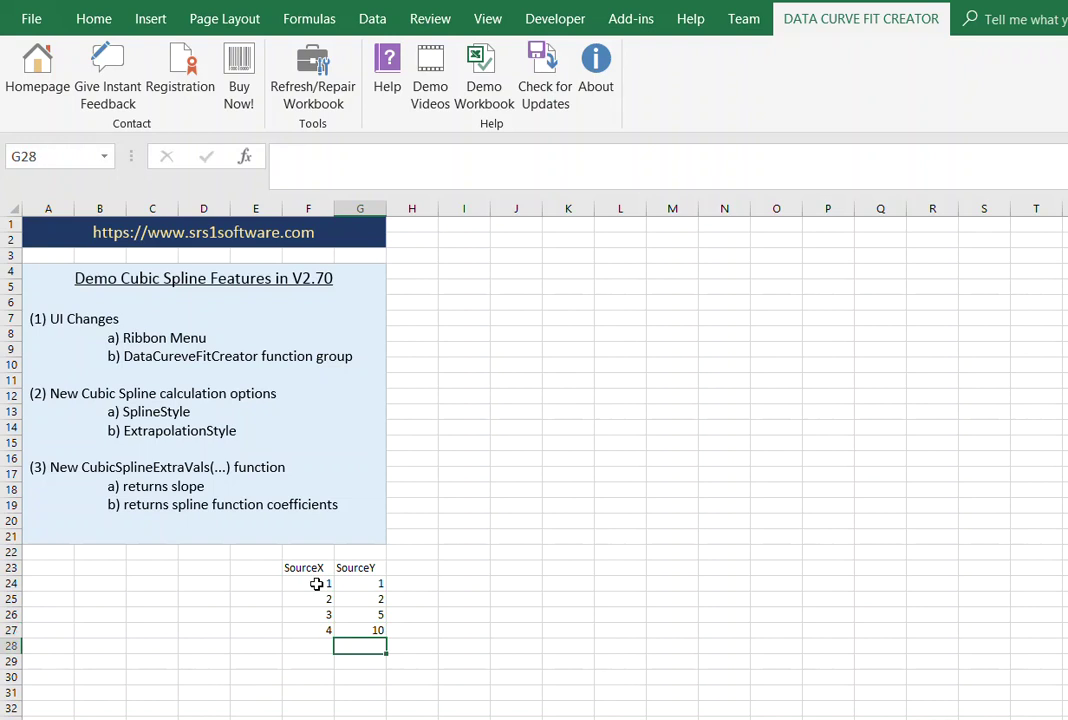
left_click_drag(319, 567, 355, 627)
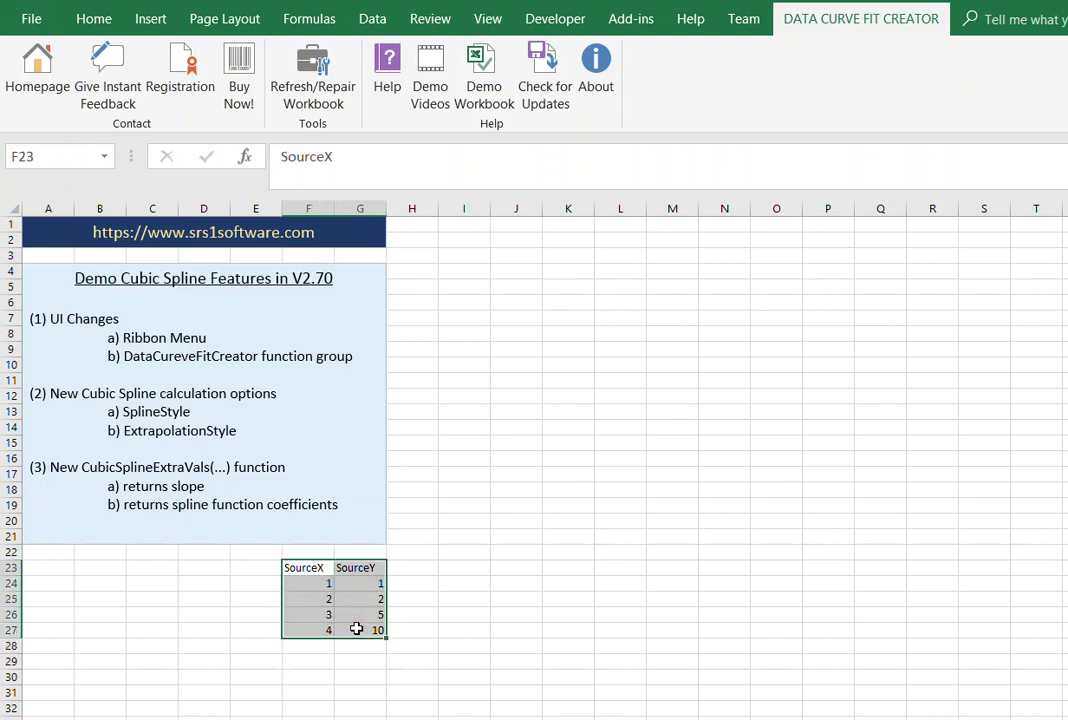
left_click(118, 22)
Centre the source table, then add SampleX and SplineY column headings.
left_click(404, 91)
left_click(501, 330)
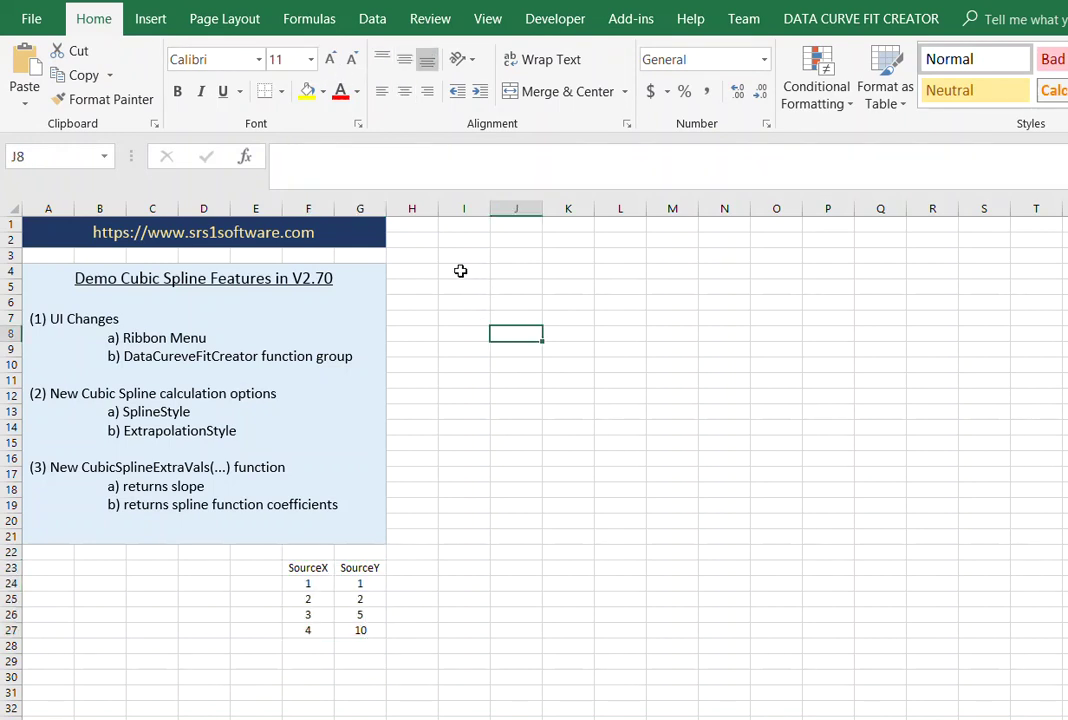
left_click(464, 255)
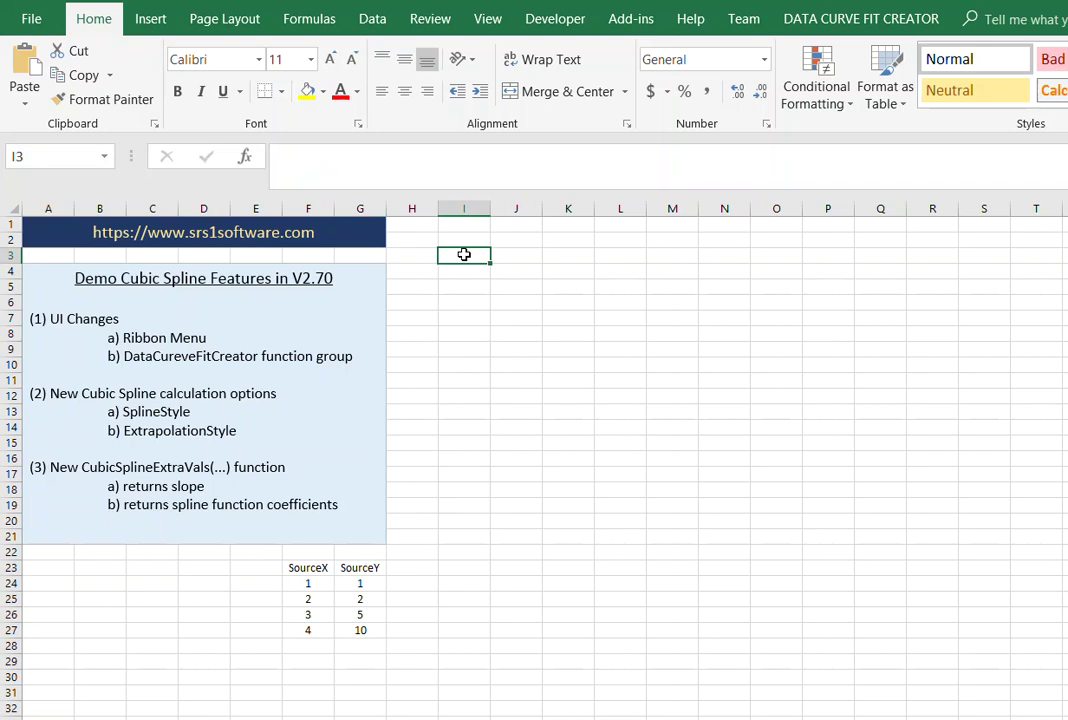
type("Sampl")
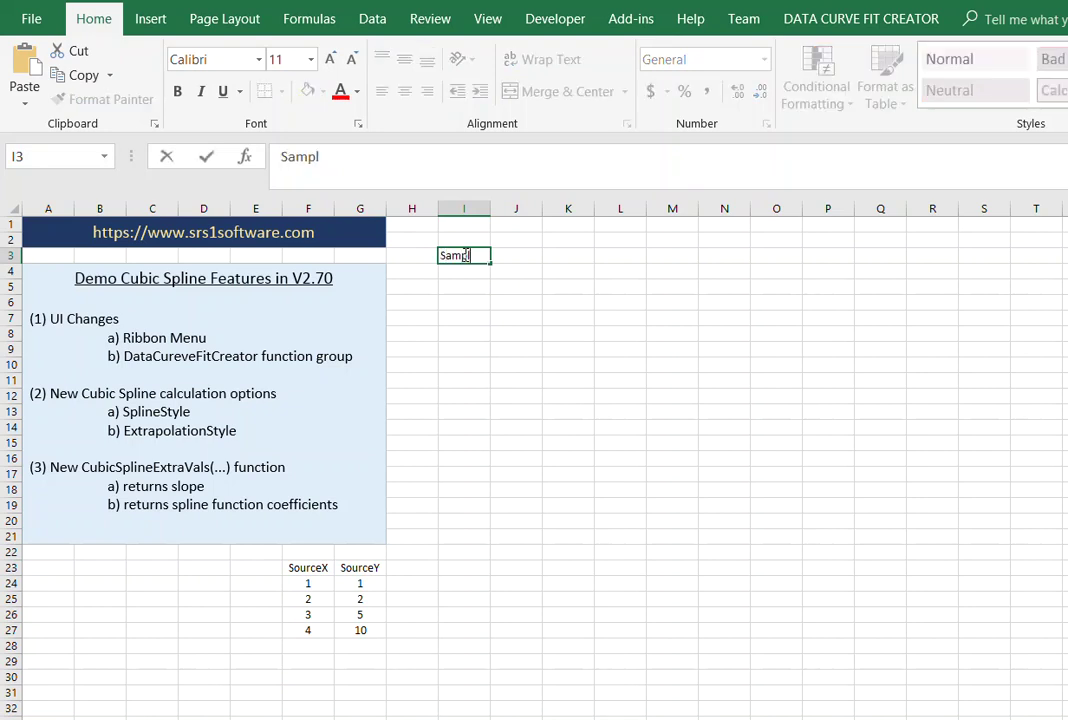
type("eX")
key("Tab")
type("S")
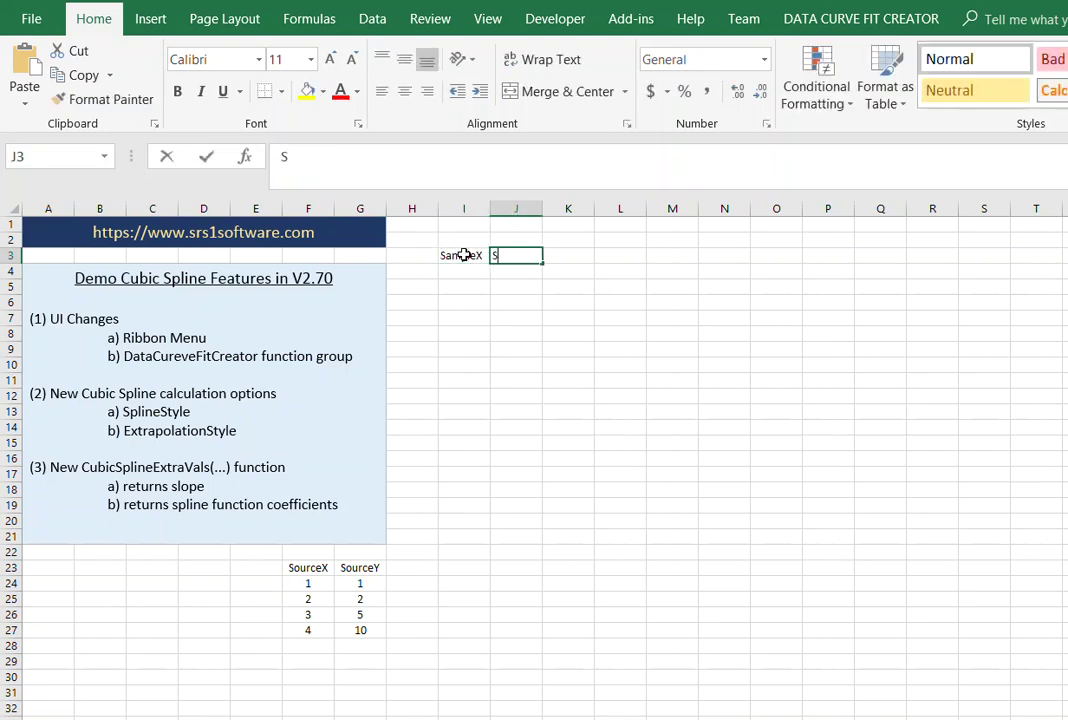
type("plineY")
key("Return")
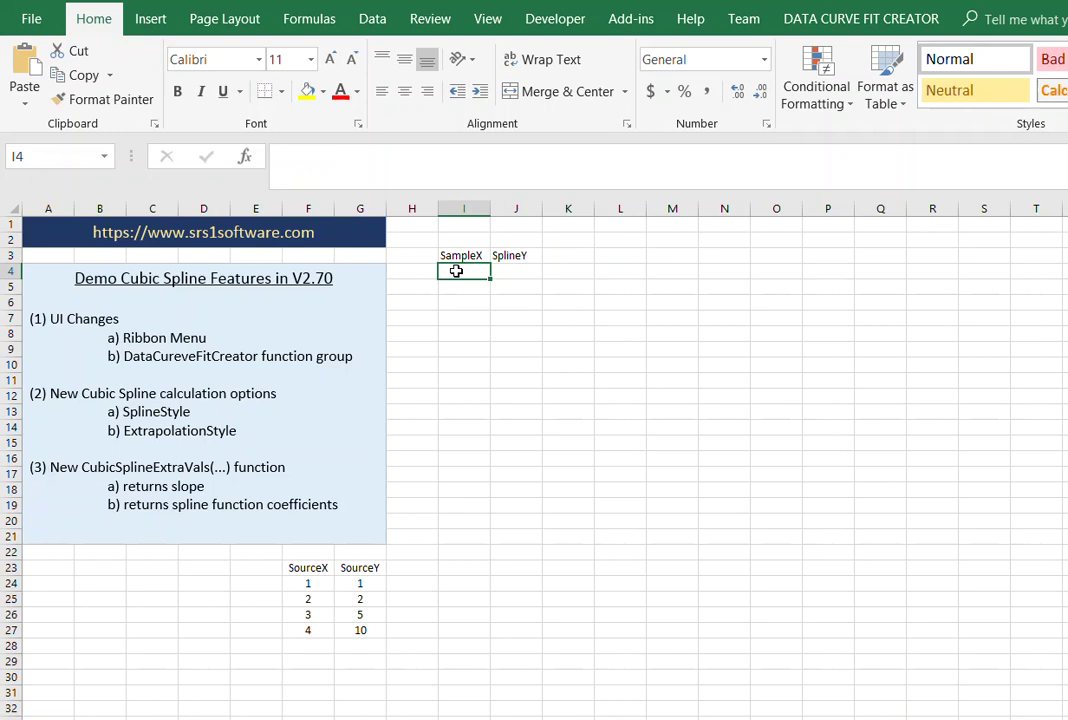
Start SampleX at 0 in I4 and put =I4+0.1 in I5.
type("0")
key("Return")
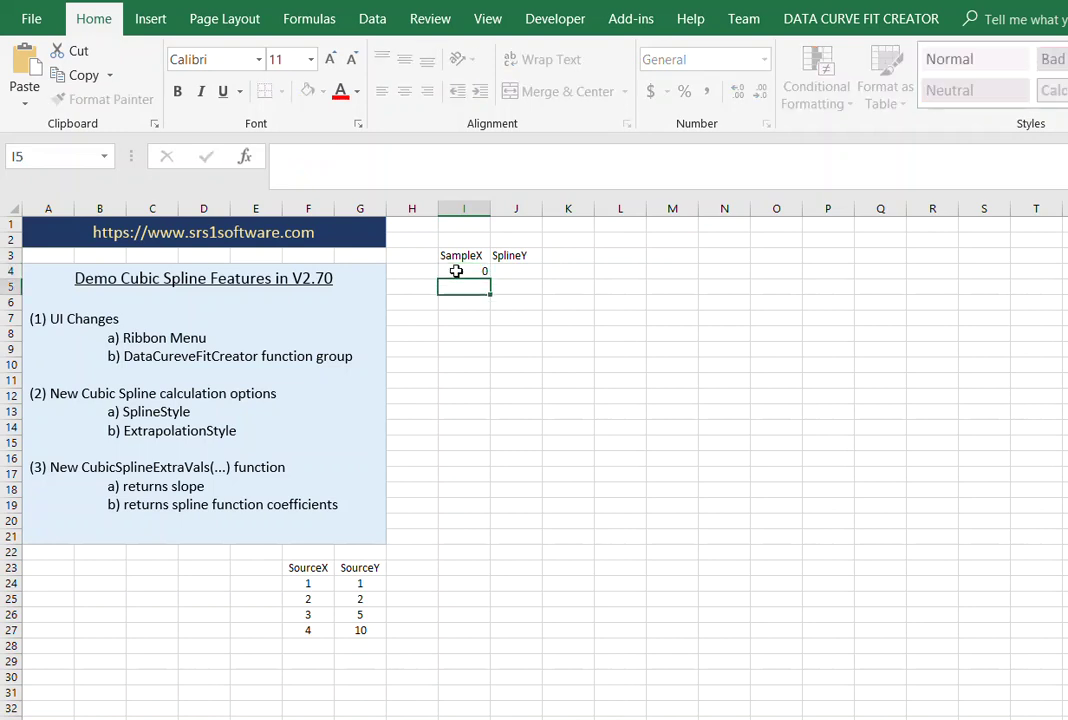
type("=")
left_click(456, 271)
type("0.")
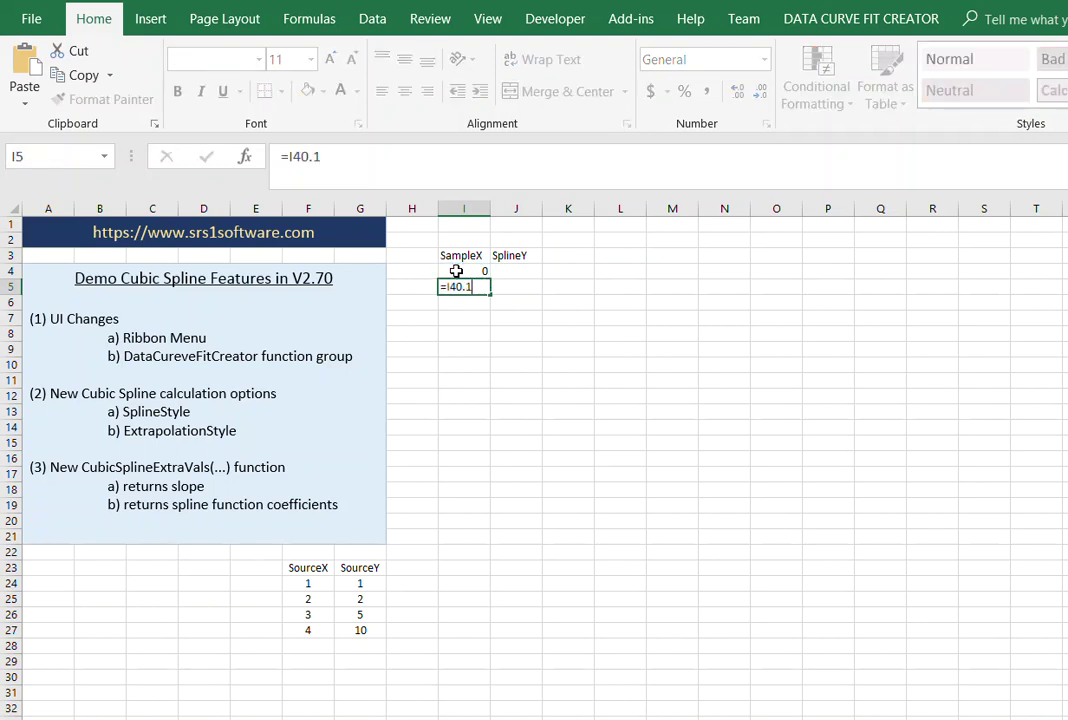
type("1")
key("Return")
left_click(461, 287)
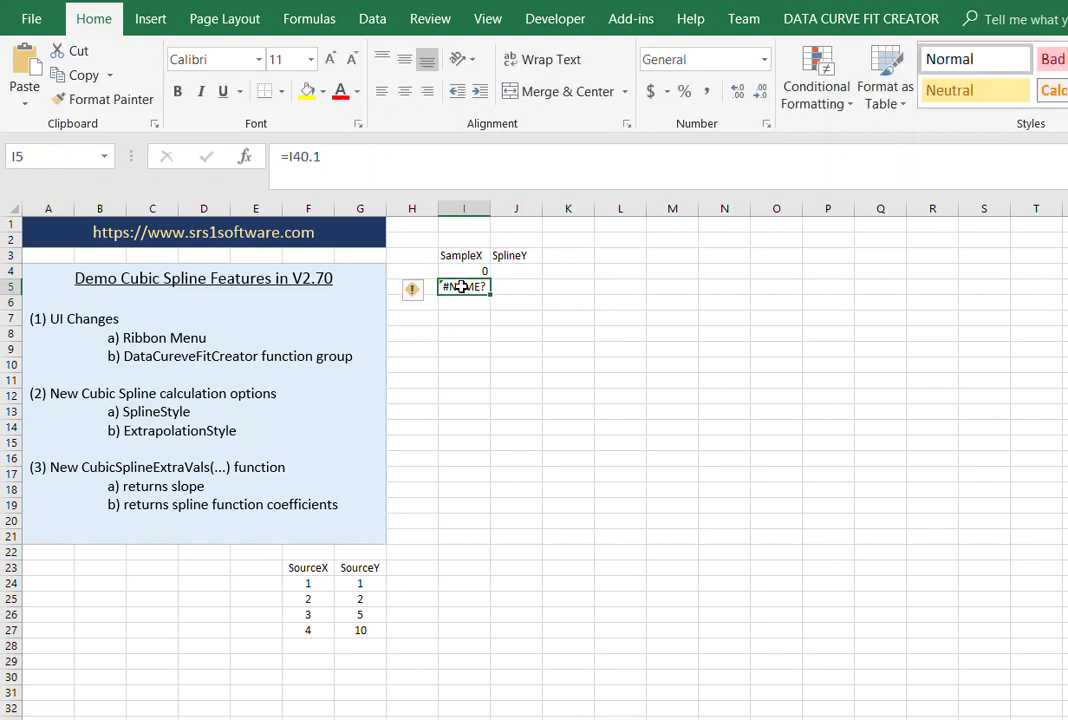
type("=")
left_click(460, 271)
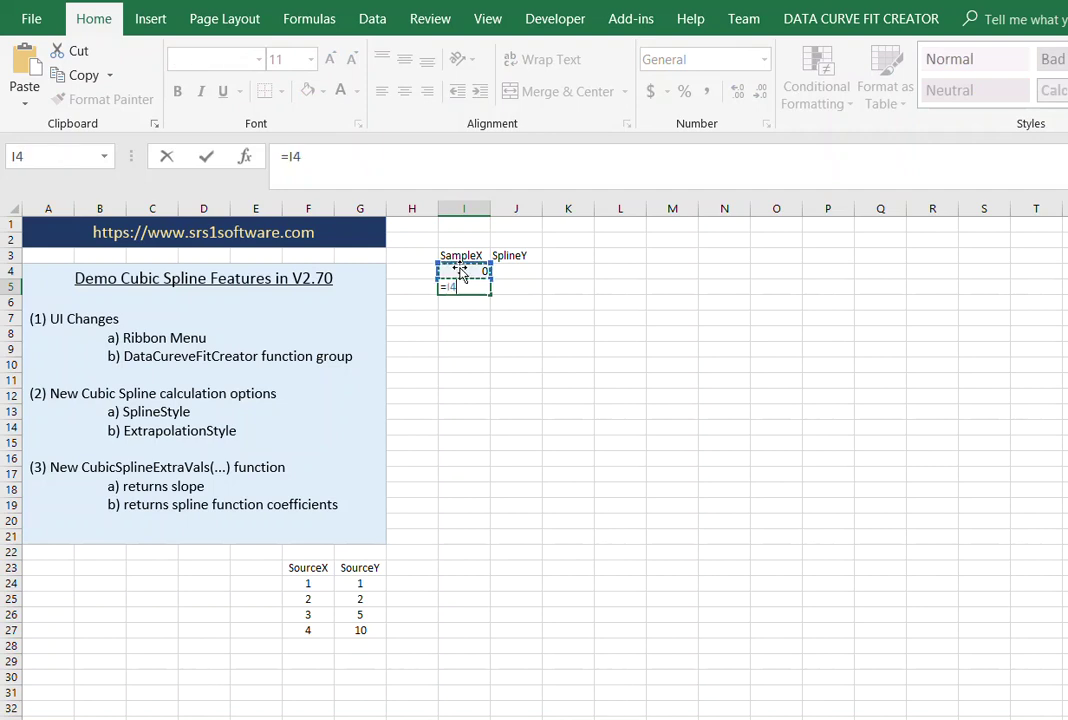
key("Return")
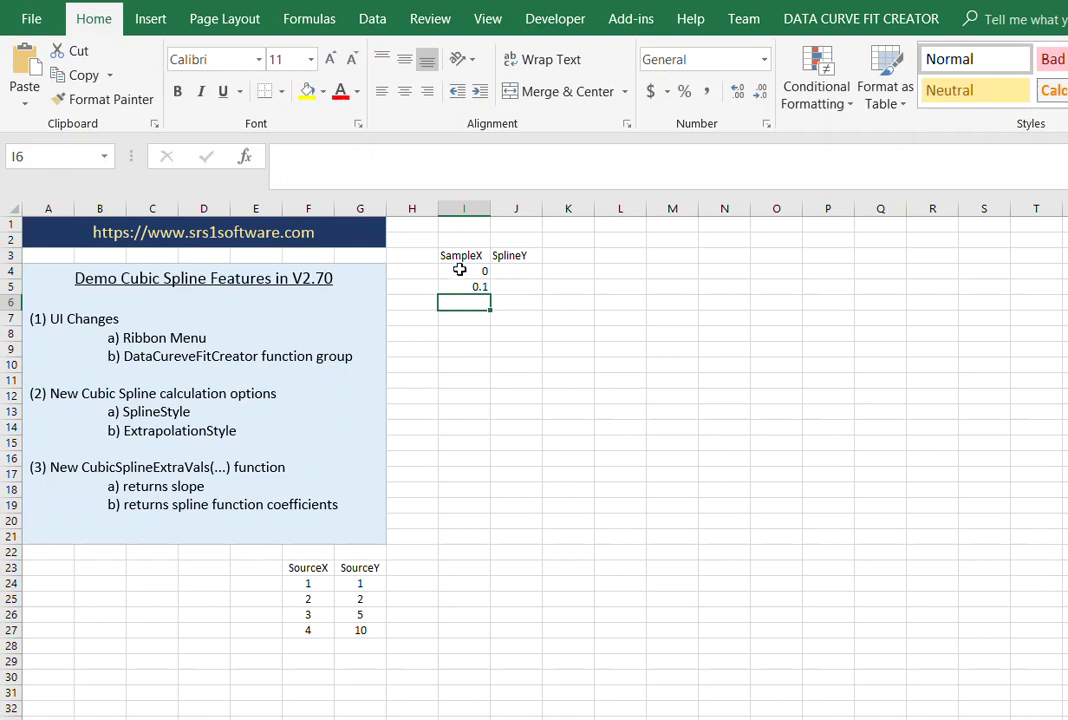
Fill the increment formula down column I and clear the values beyond 5.
left_click(456, 286)
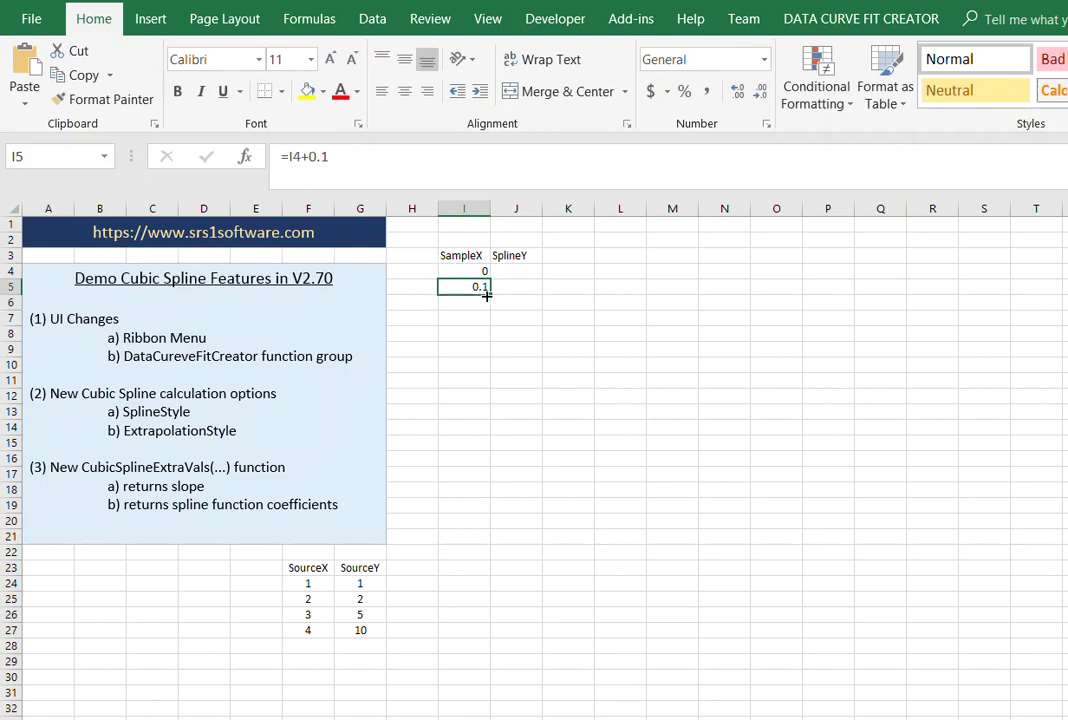
left_click_drag(489, 360, 502, 663)
left_click_drag(479, 598, 473, 662)
key("Delete")
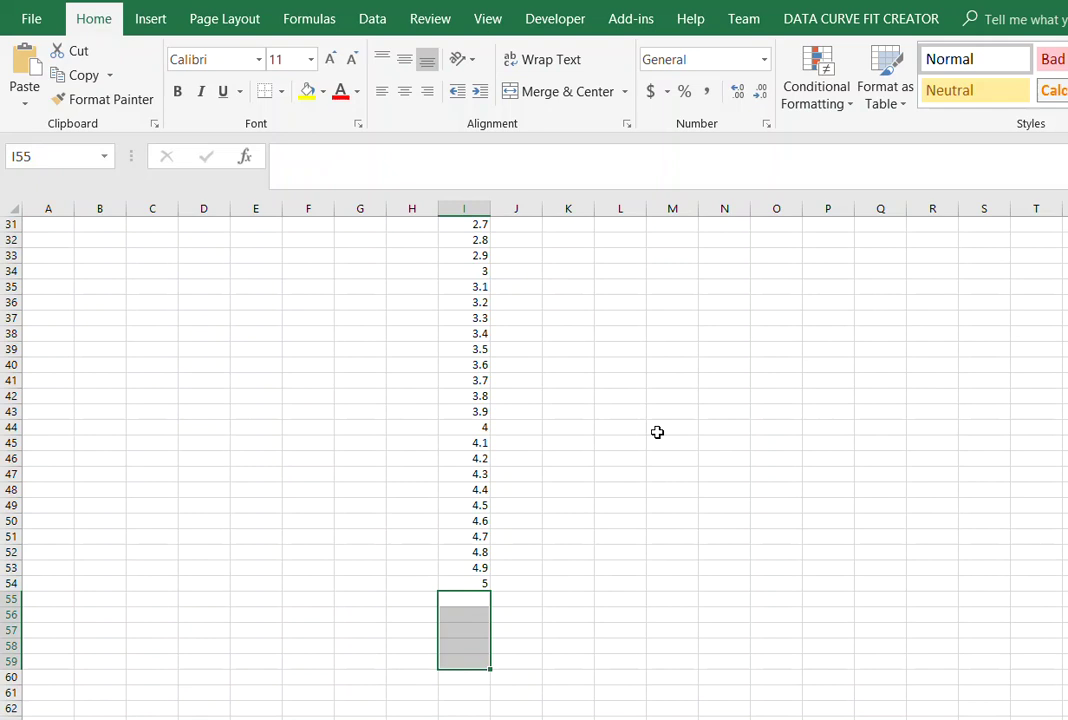
scroll(665, 422, "up", 10)
Start a CubicSpline formula in J4 from the Insert Function list.
left_click(533, 277)
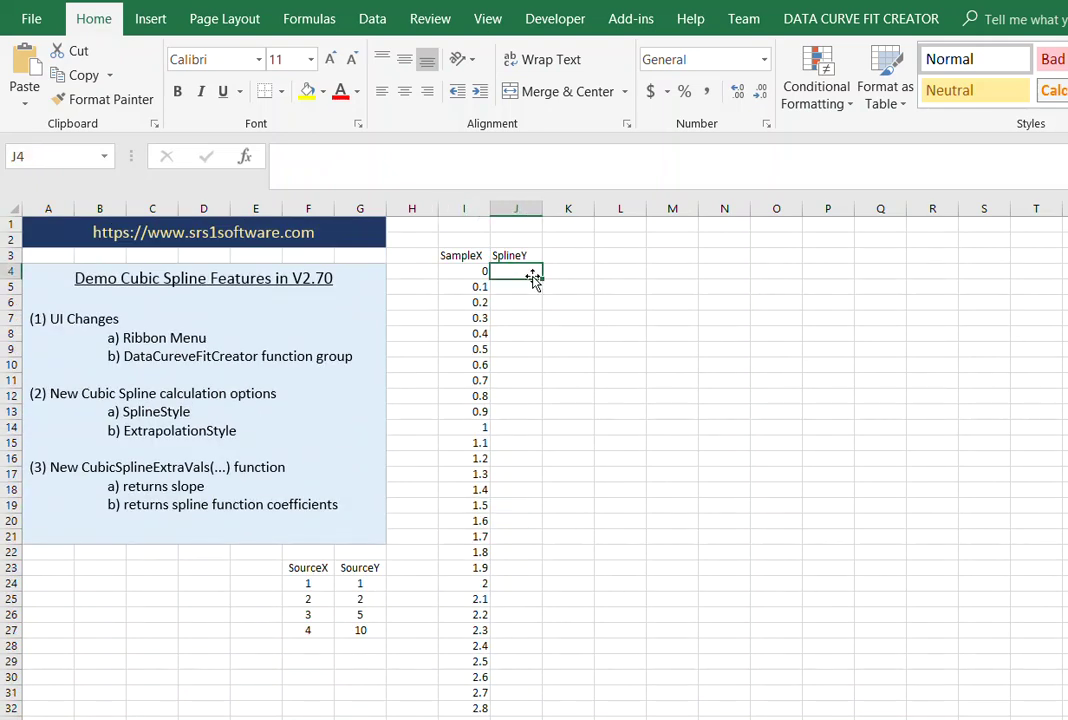
type("=")
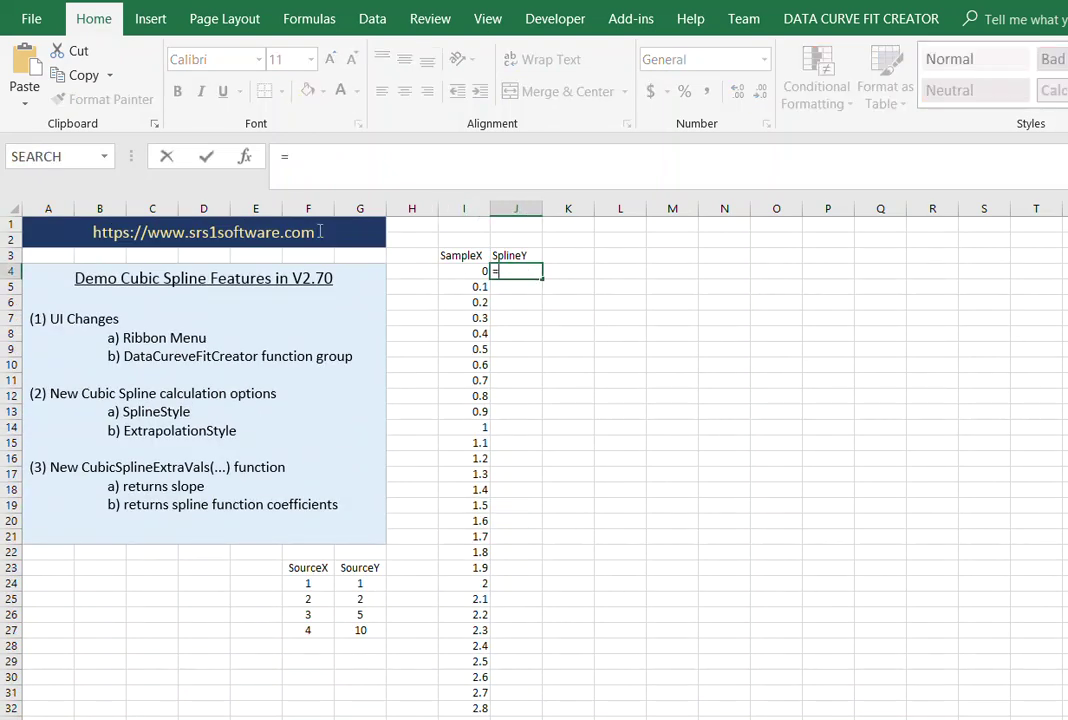
left_click(248, 160)
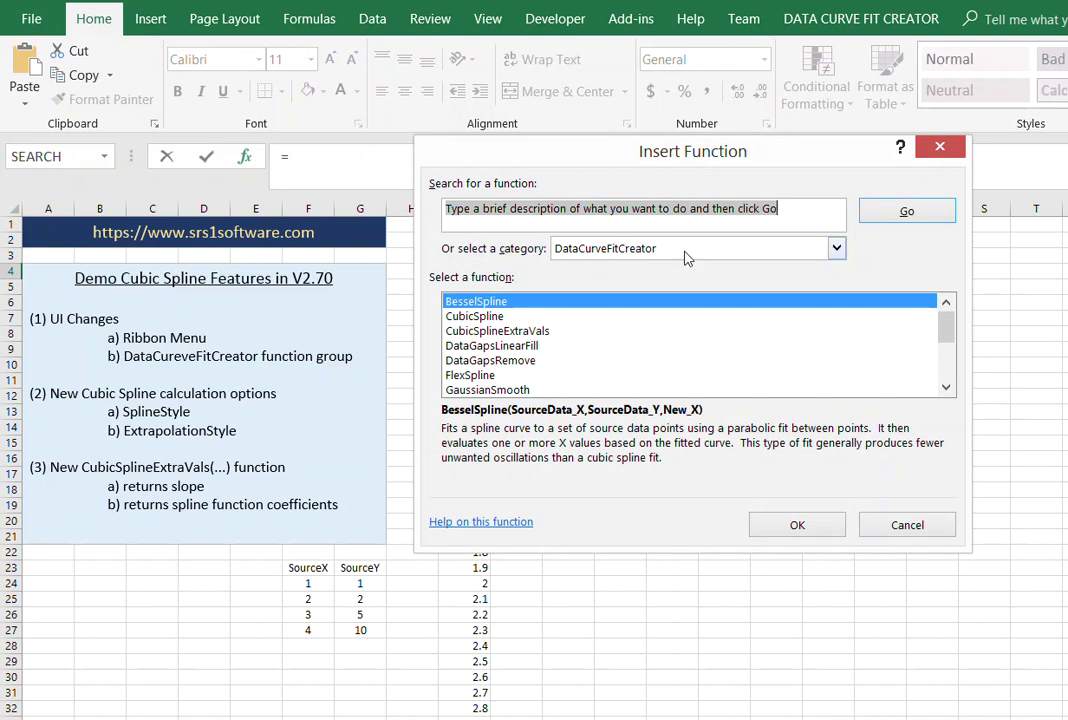
left_click(498, 317)
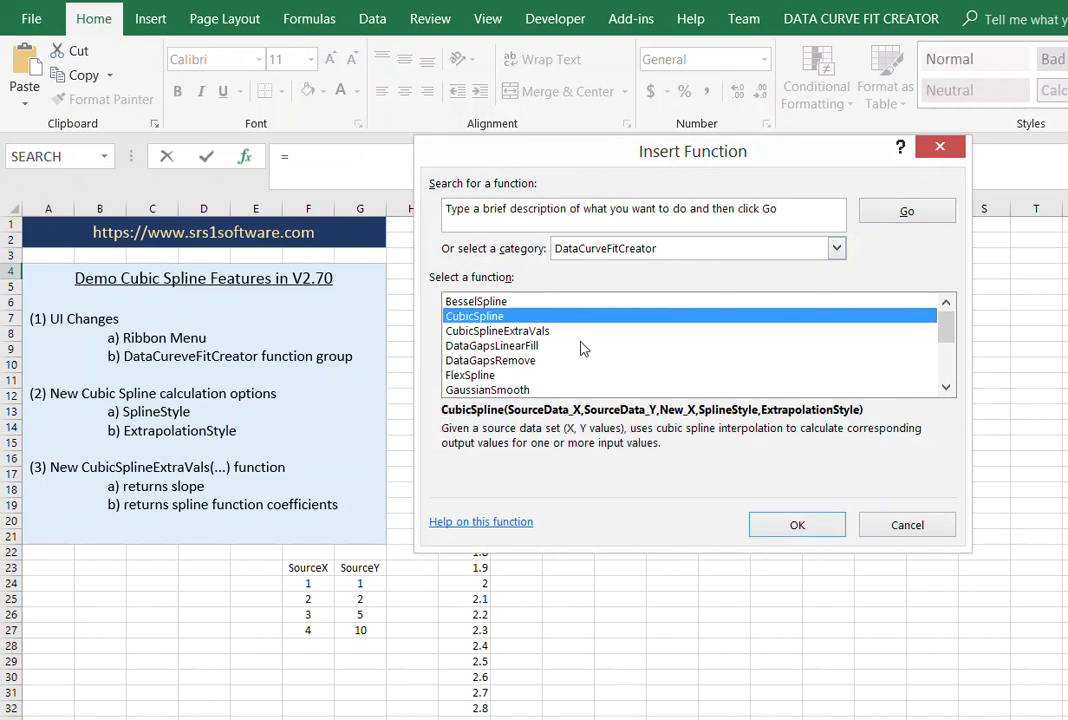
left_click(766, 530)
left_click_drag(474, 174, 704, 254)
Give CubicSpline arguments $F$24:$F$27, $G$24:$G$27 and I4, then fill it down SplineY.
left_click_drag(307, 585, 308, 625)
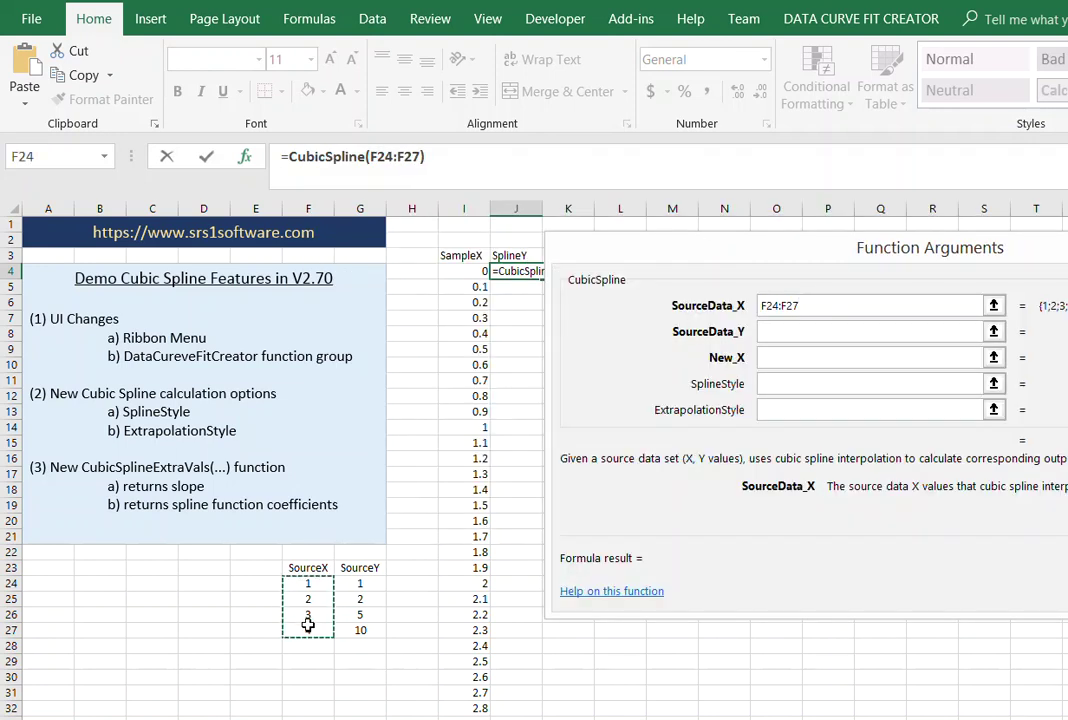
key("F4")
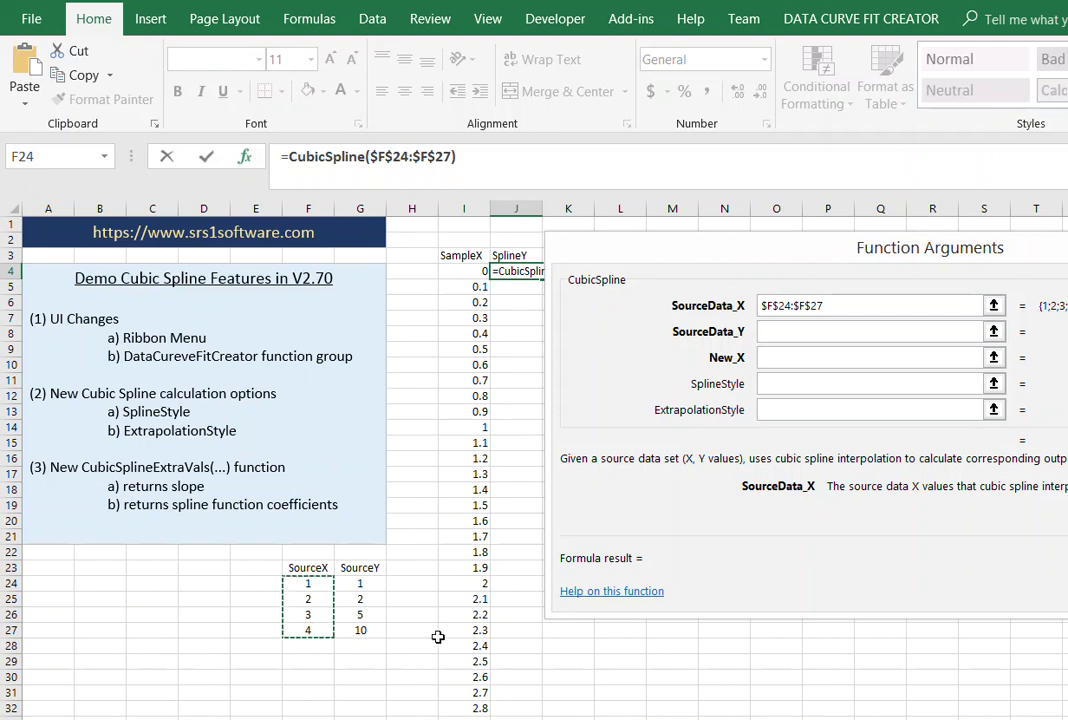
left_click(770, 328)
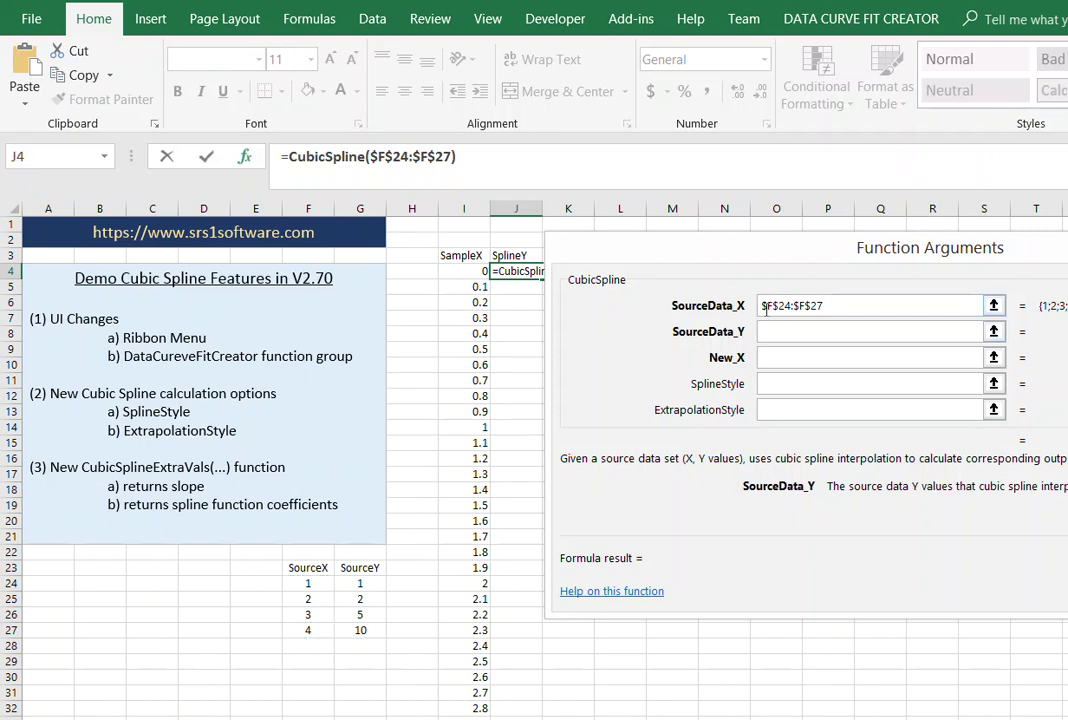
left_click_drag(358, 583, 354, 630)
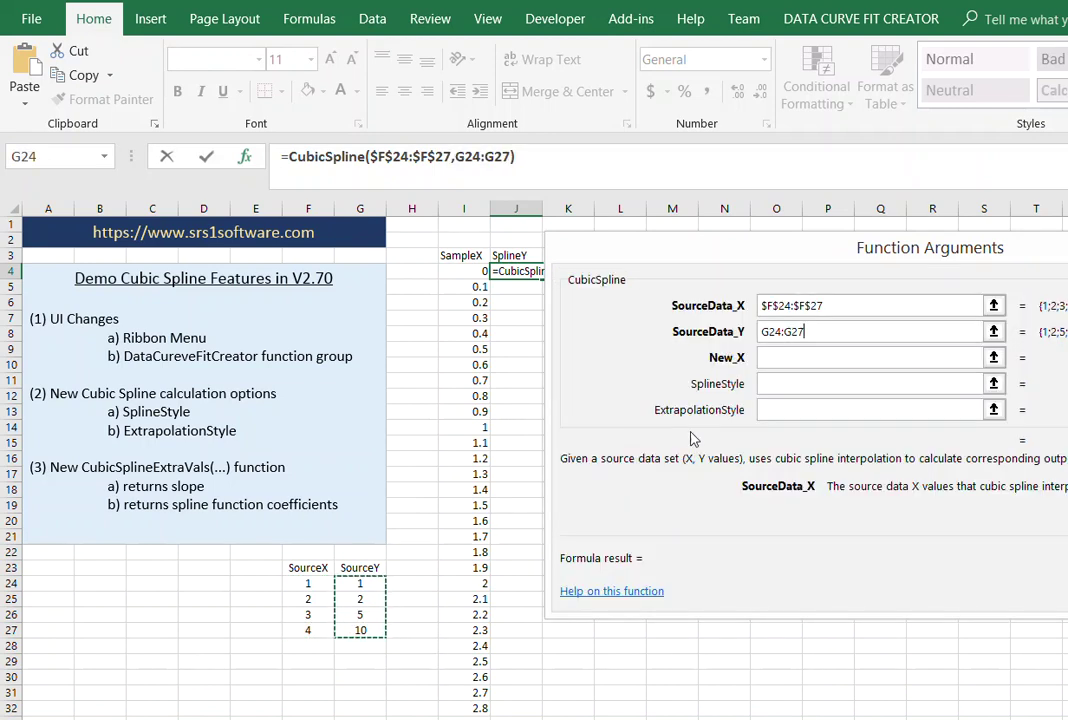
key("F4")
left_click(818, 357)
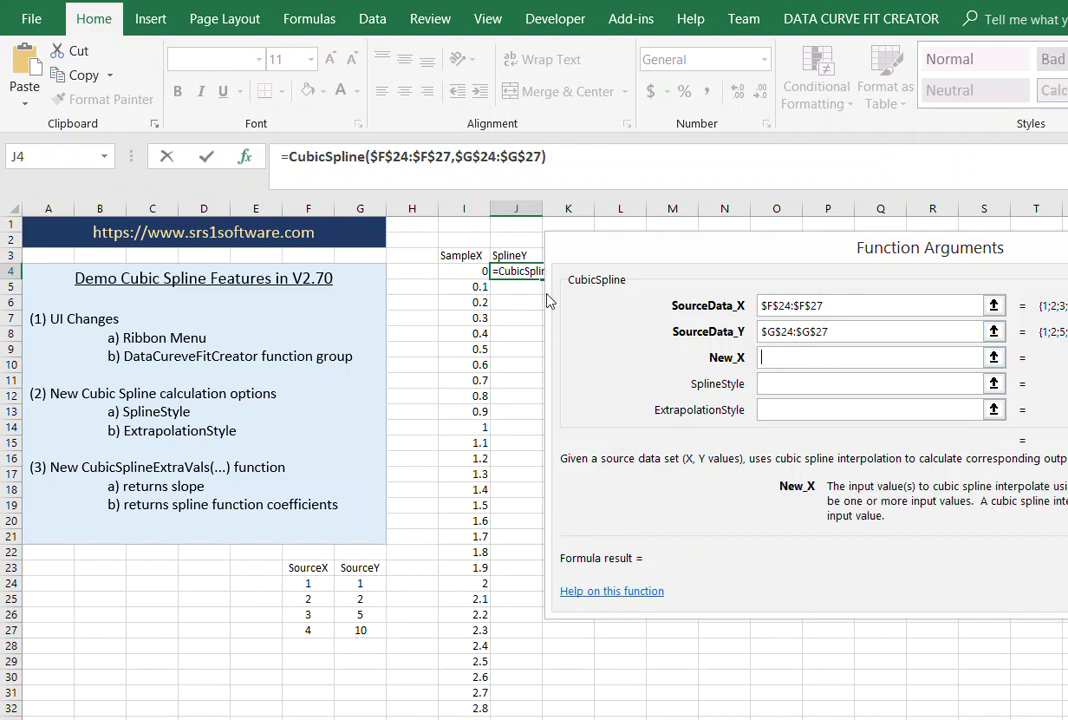
left_click(470, 271)
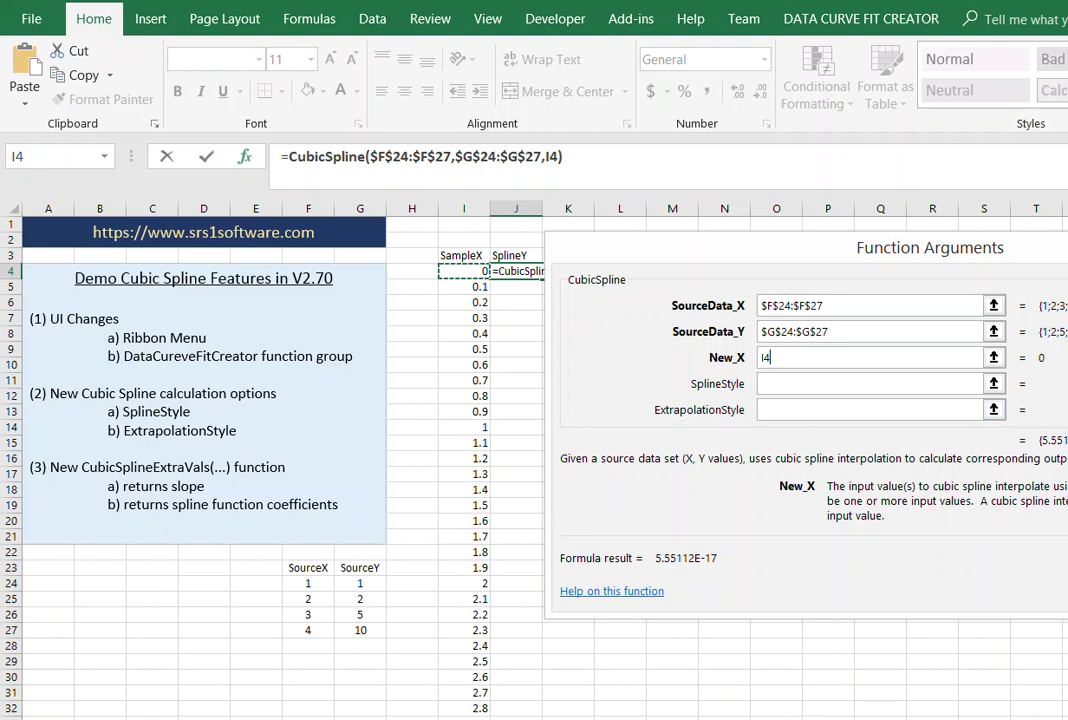
key("Return")
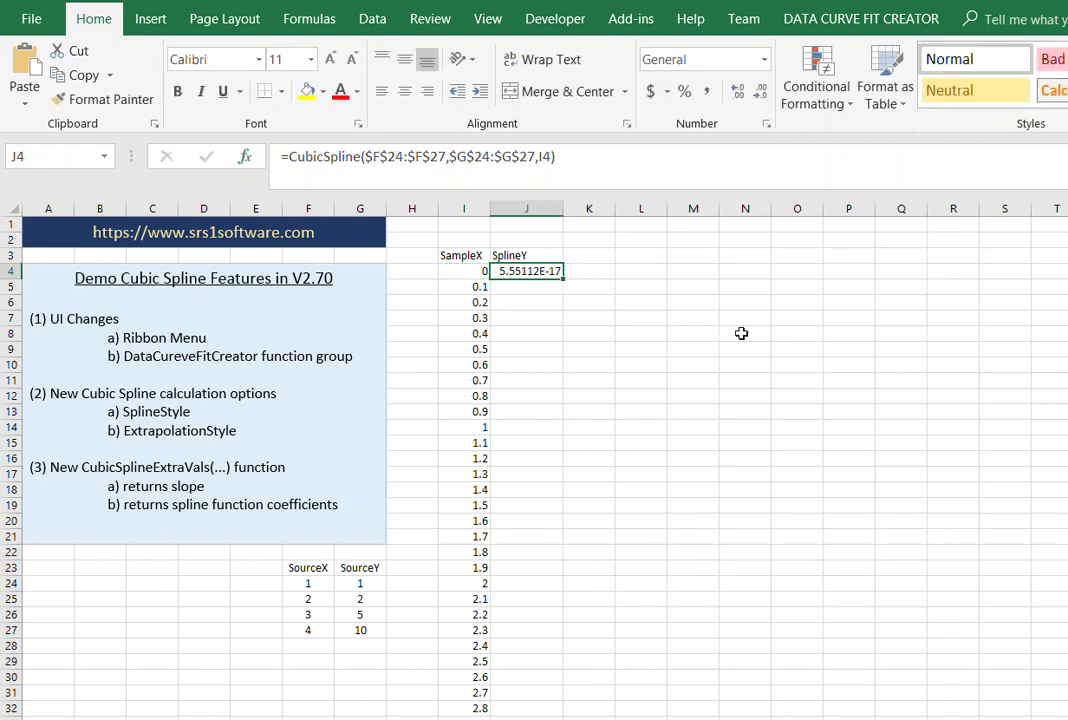
double_click(564, 283)
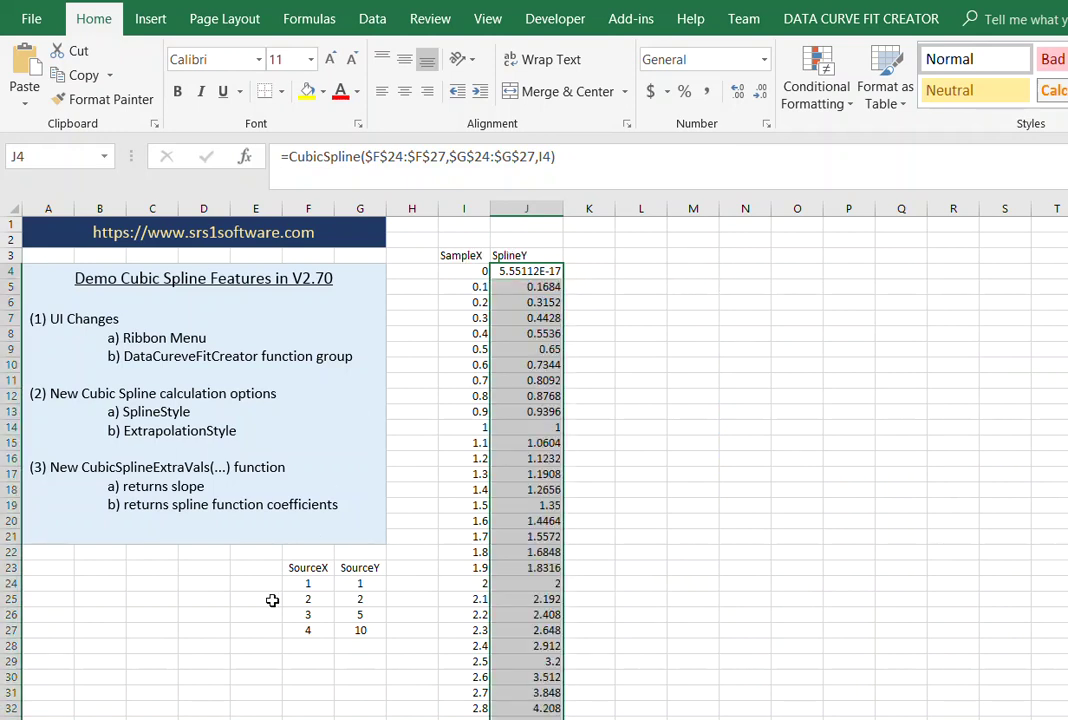
Insert a scatter chart of the SourceX/SourceY table F23:G27.
left_click_drag(300, 568, 352, 630)
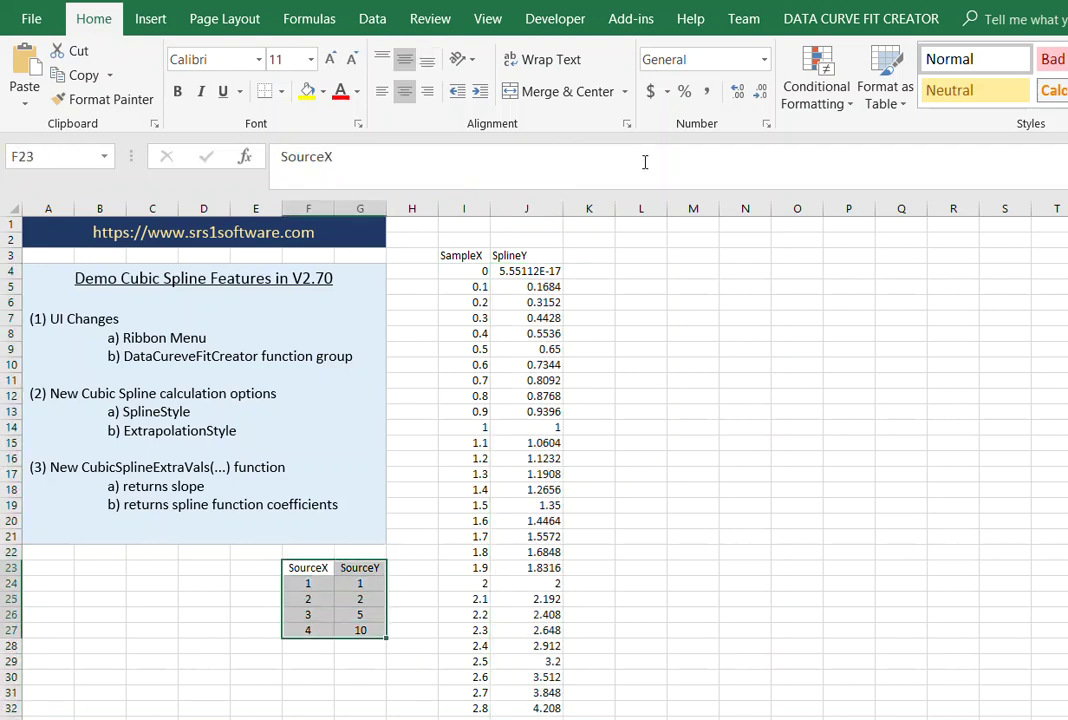
left_click(150, 18)
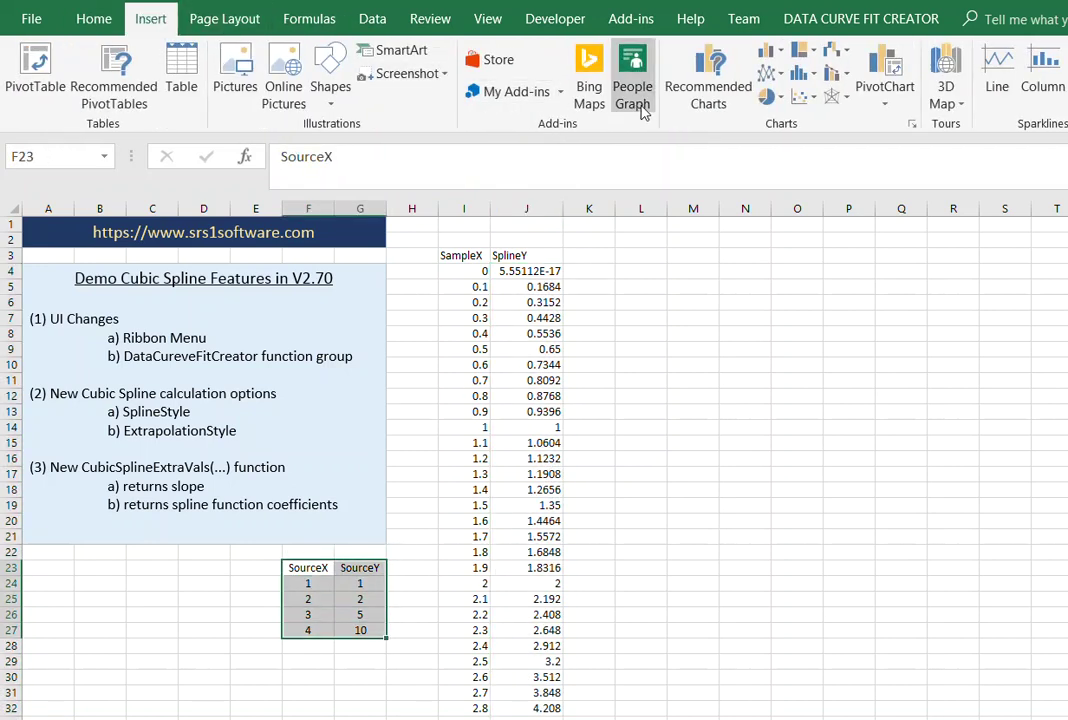
left_click(806, 98)
left_click(815, 160)
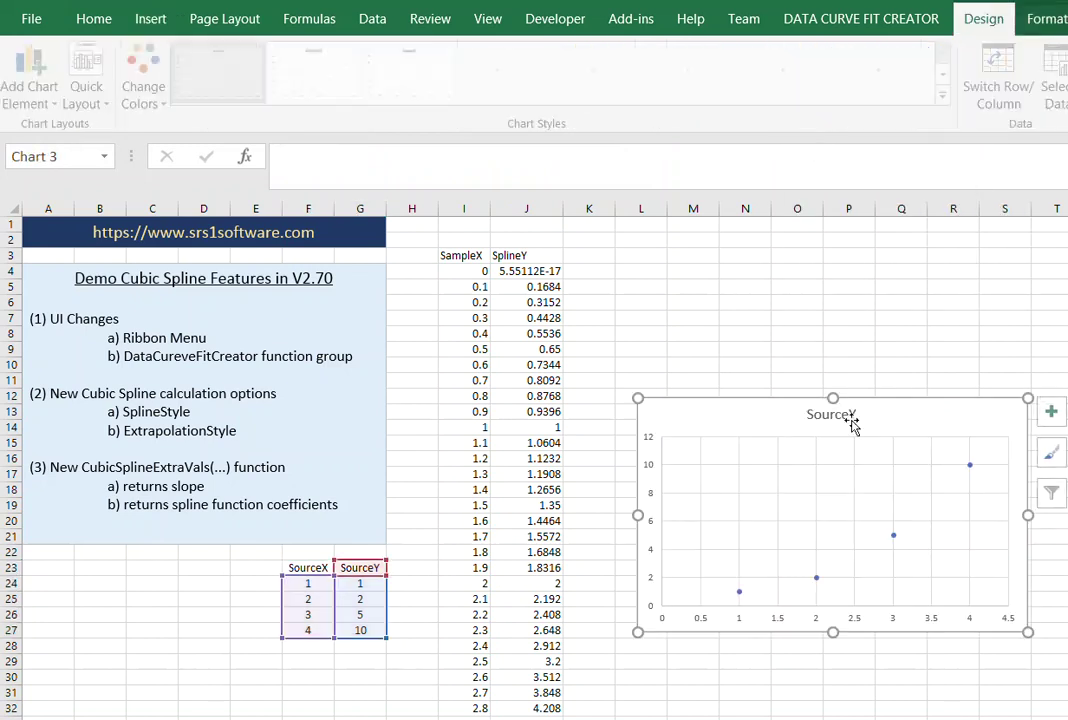
right_click(894, 538)
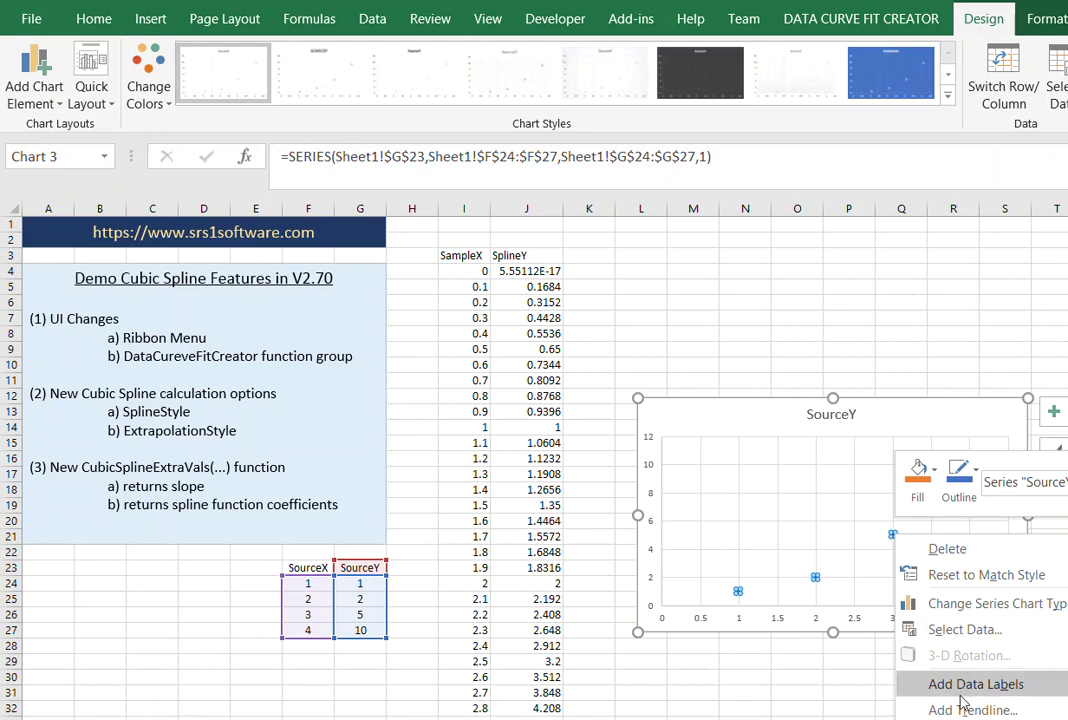
key("Escape")
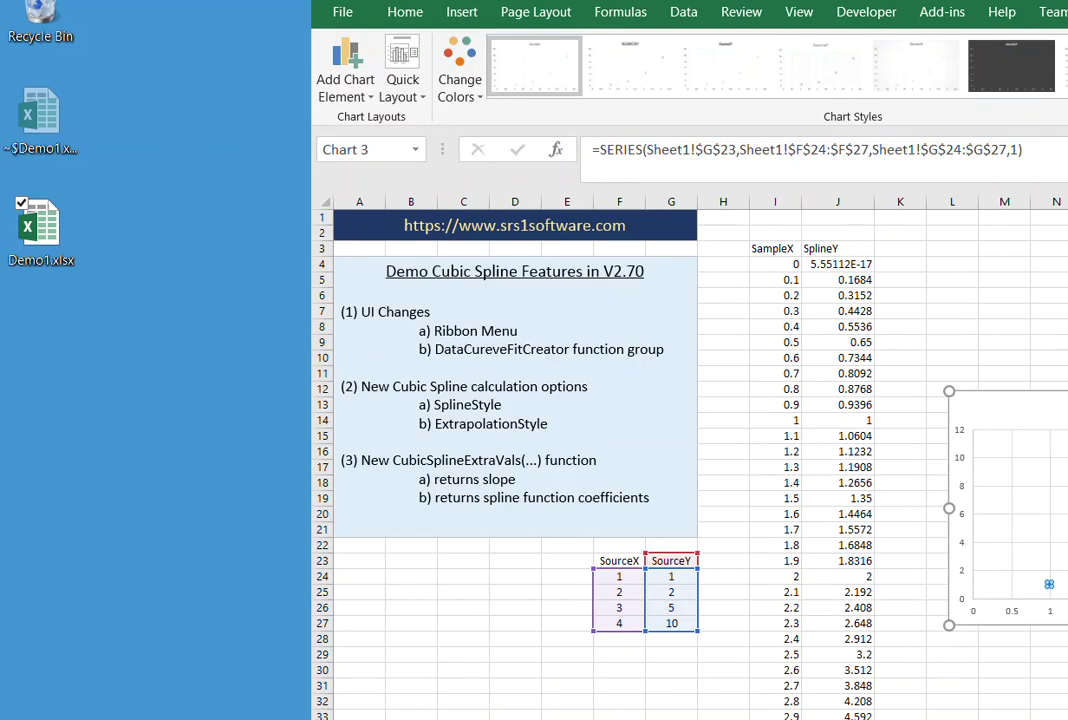
Give the SourceY series built-in markers at size 9.
key("ctrl+1")
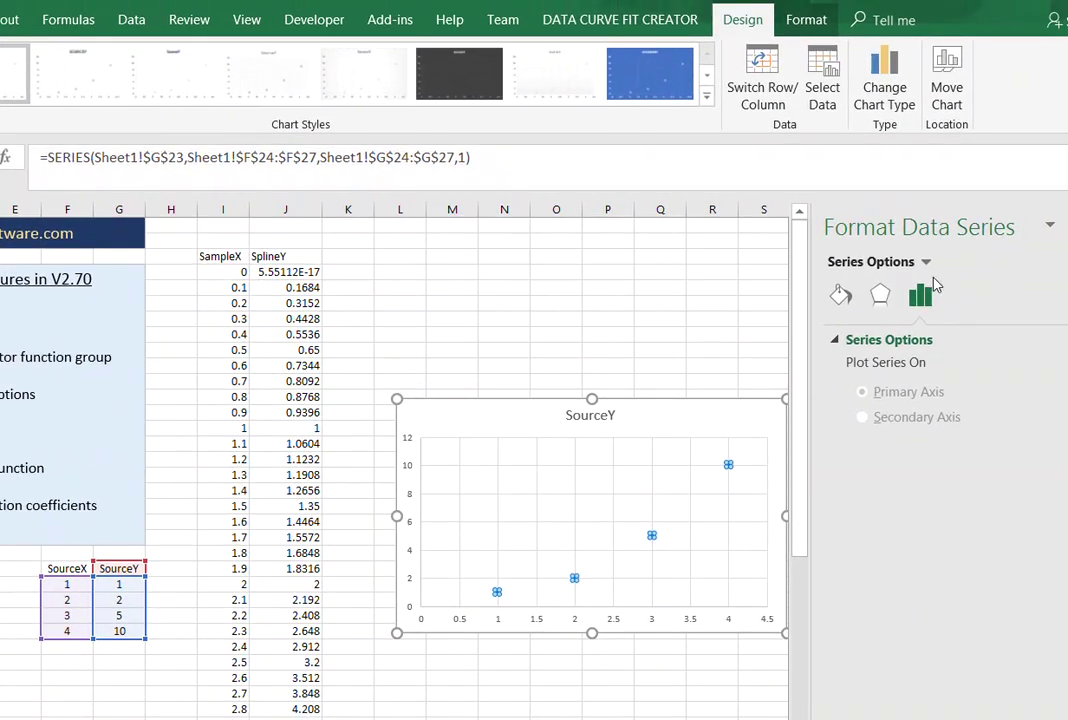
left_click(843, 294)
left_click(918, 341)
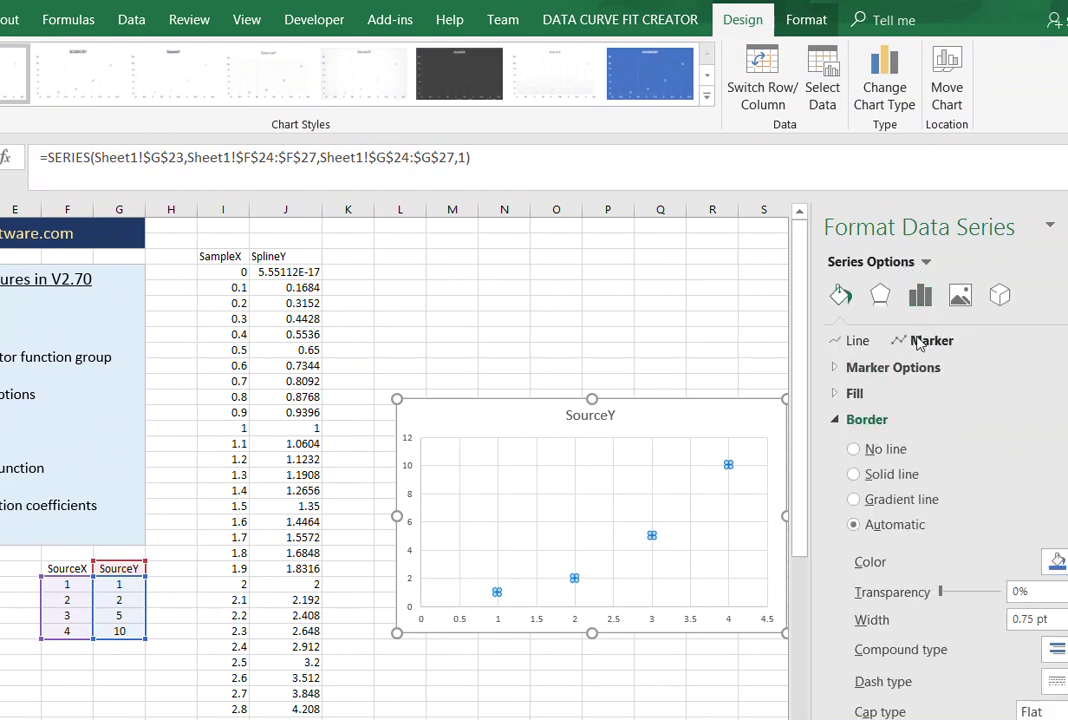
left_click(834, 367)
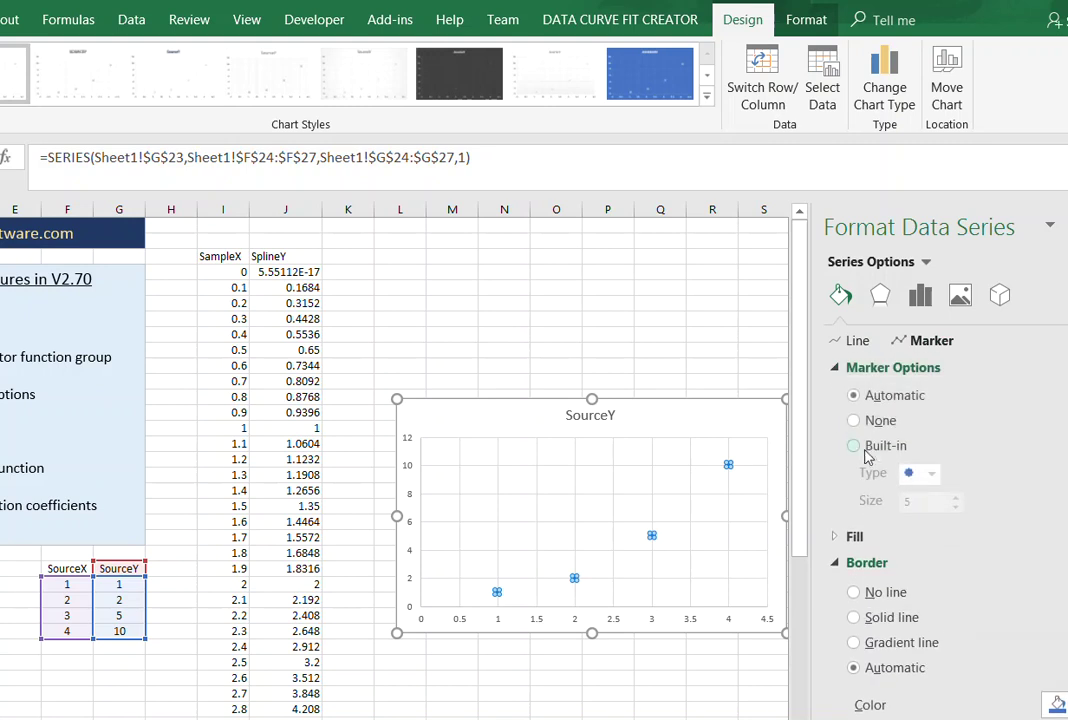
left_click(855, 445)
left_click(954, 497)
left_click(954, 497)
left_click(954, 497)
left_click(954, 497)
left_click(626, 328)
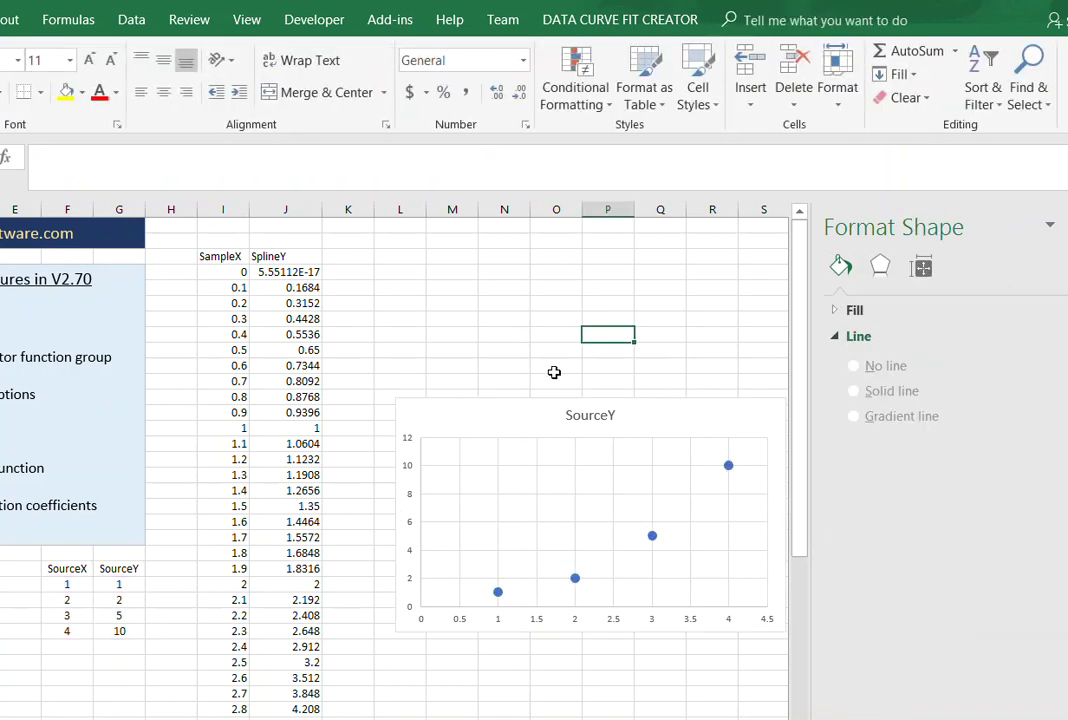
Add a series named from J3 with X values I4:I54 and Y values J4:J54.
right_click(563, 465)
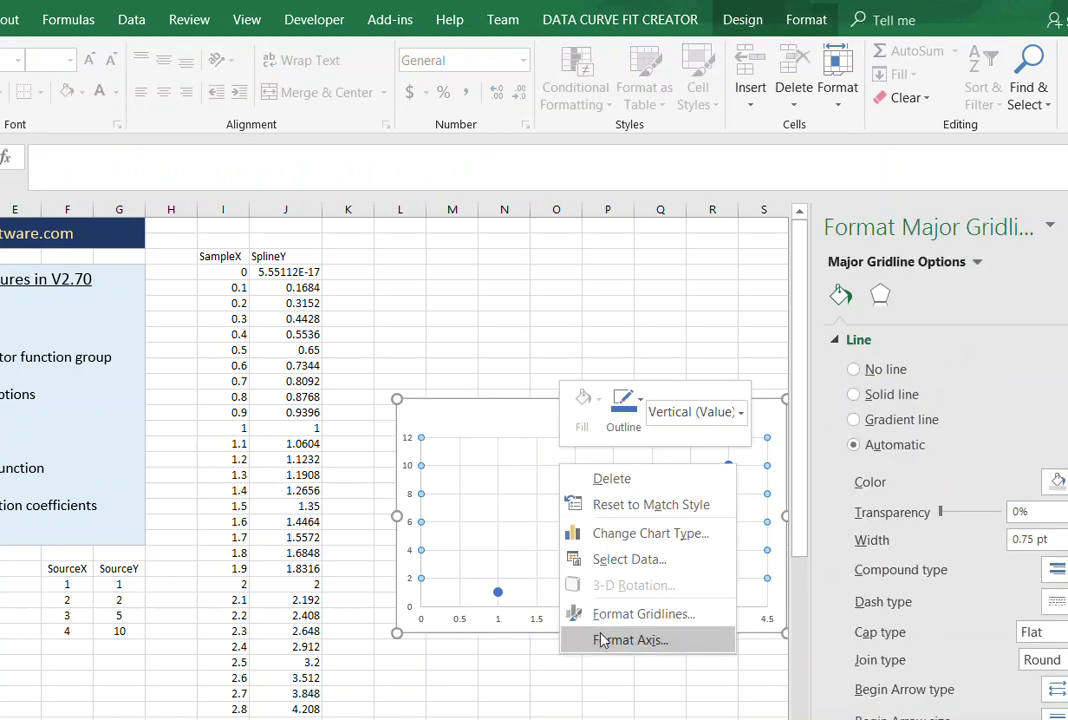
left_click(605, 560)
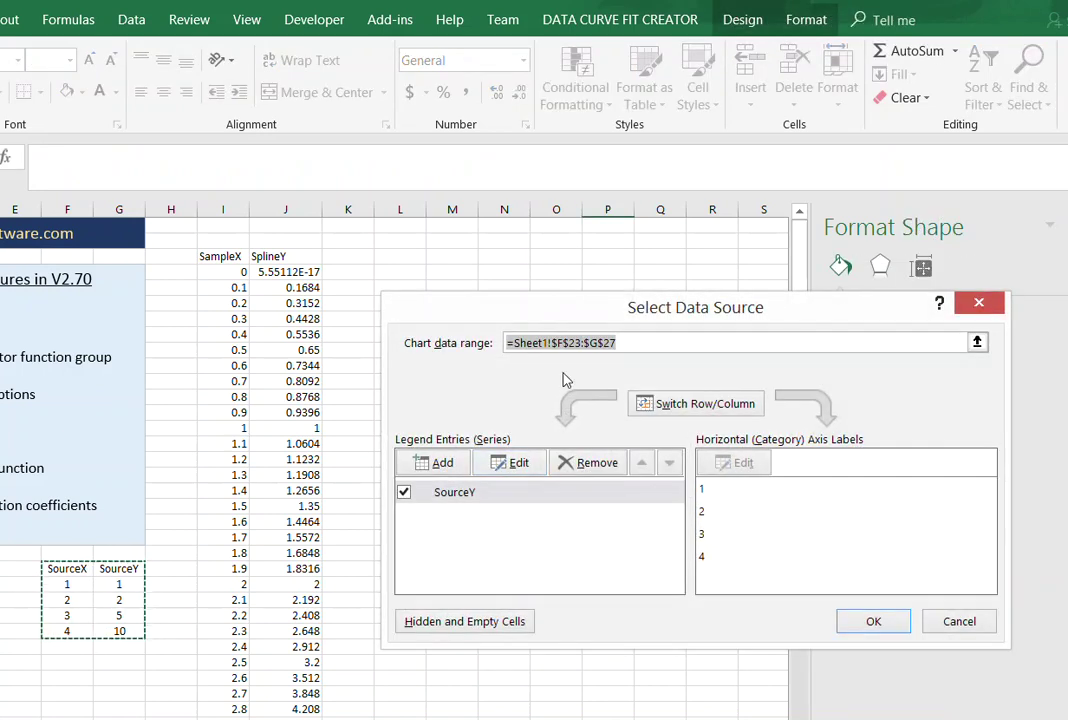
left_click(440, 461)
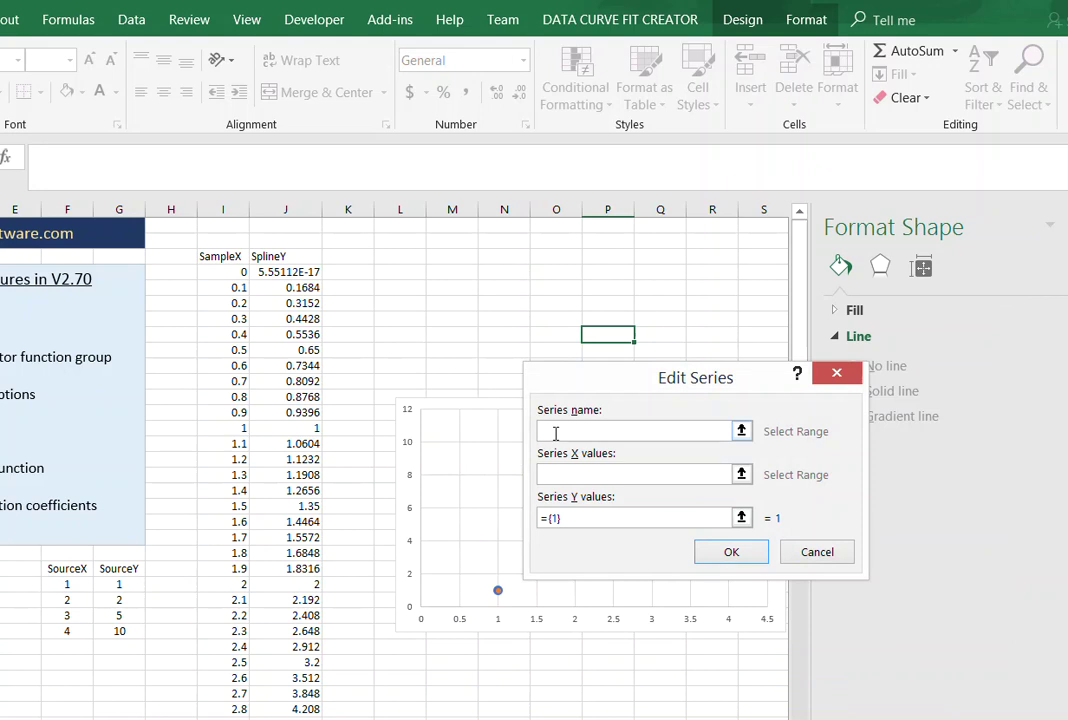
left_click(284, 257)
left_click(588, 472)
left_click_drag(218, 274, 245, 692)
left_click_drag(575, 516, 543, 522)
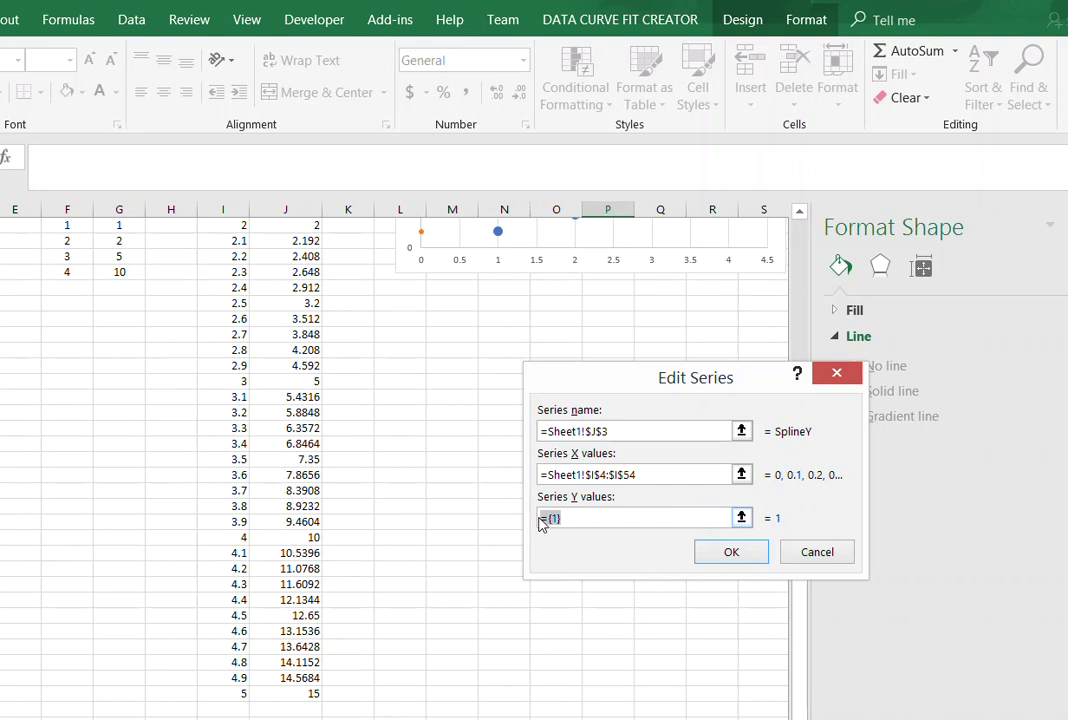
left_click_drag(305, 690, 291, 241)
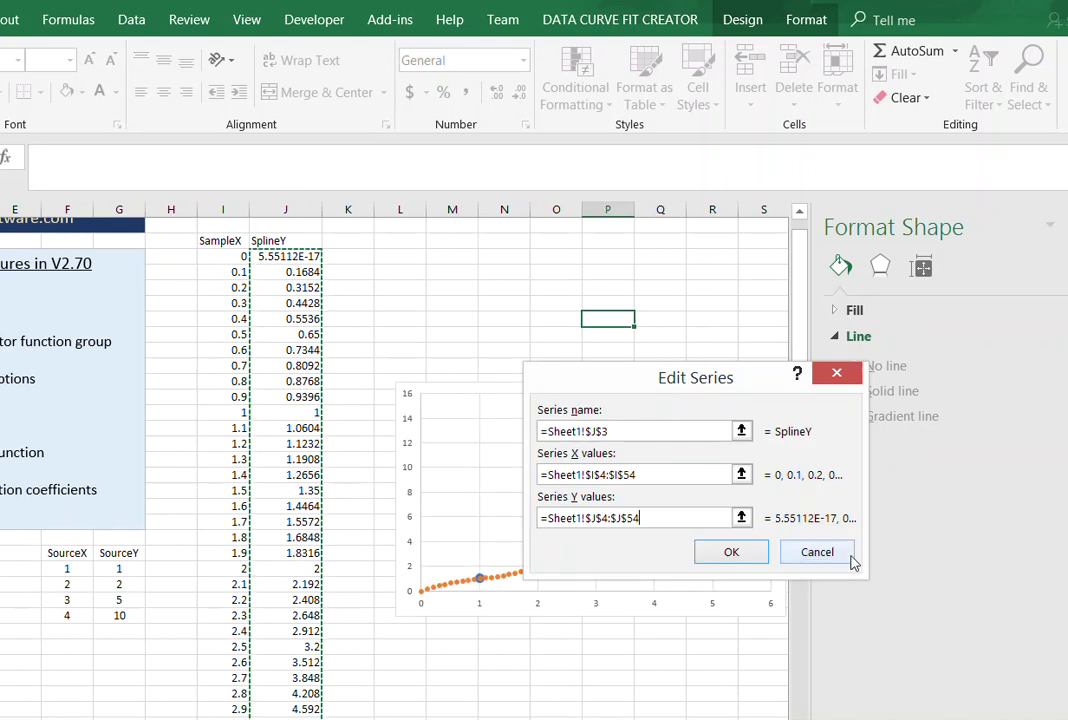
left_click(755, 553)
Confirm the chart data, then set the SplineY series markers to None.
left_click(851, 621)
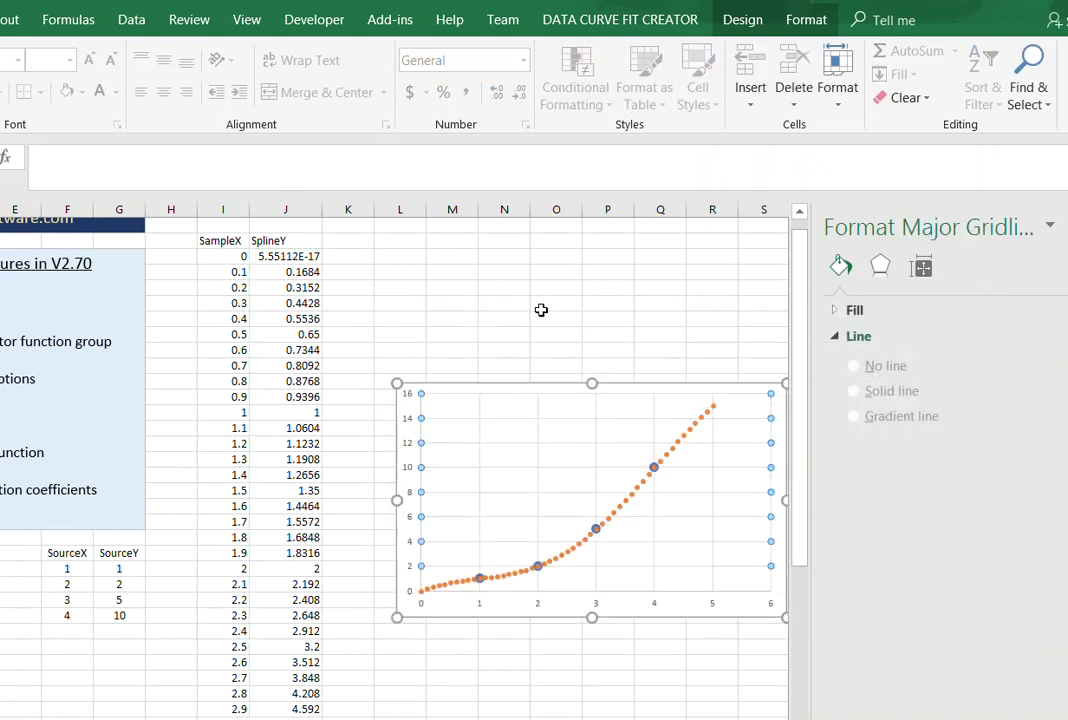
left_click(506, 290)
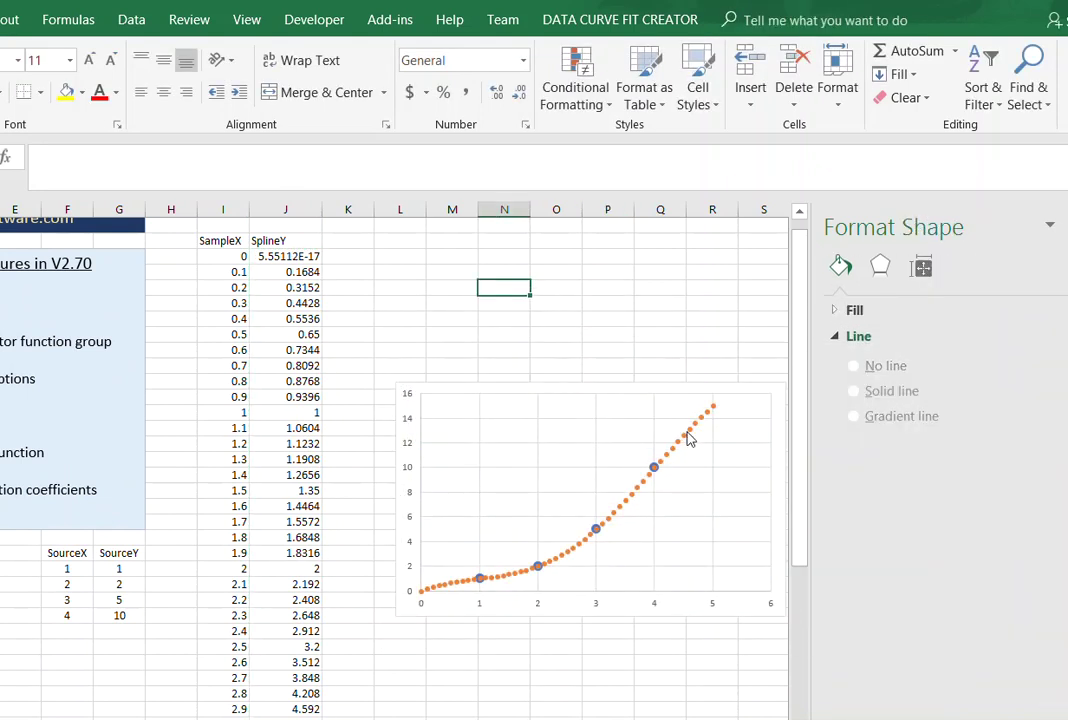
left_click(688, 438)
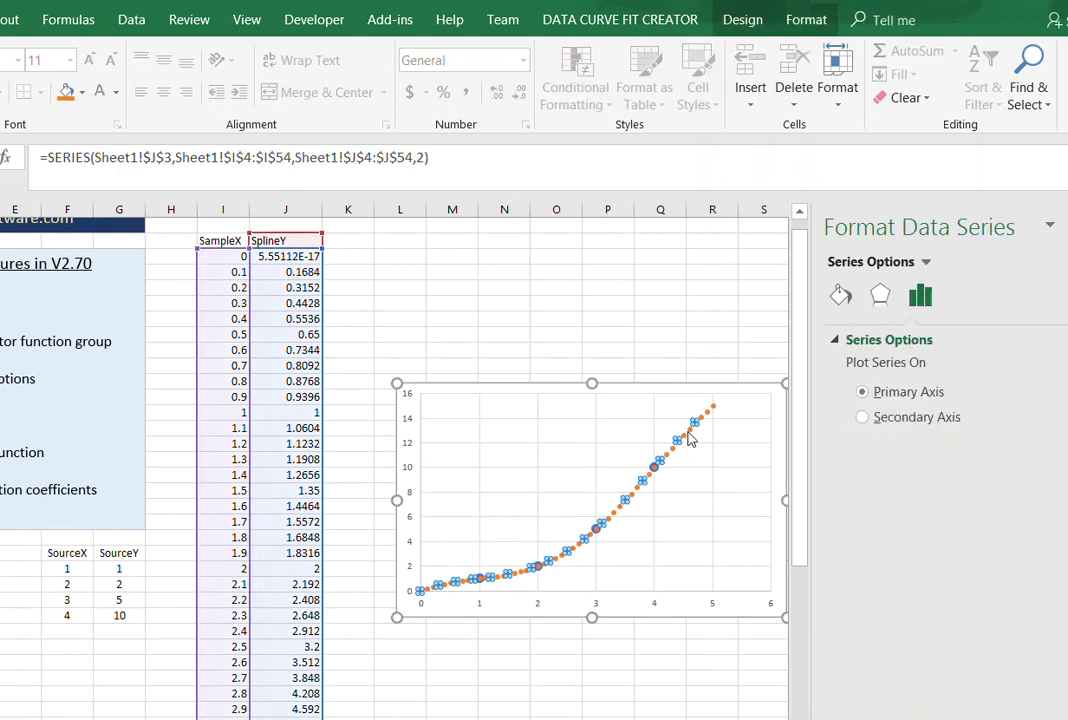
left_click(840, 296)
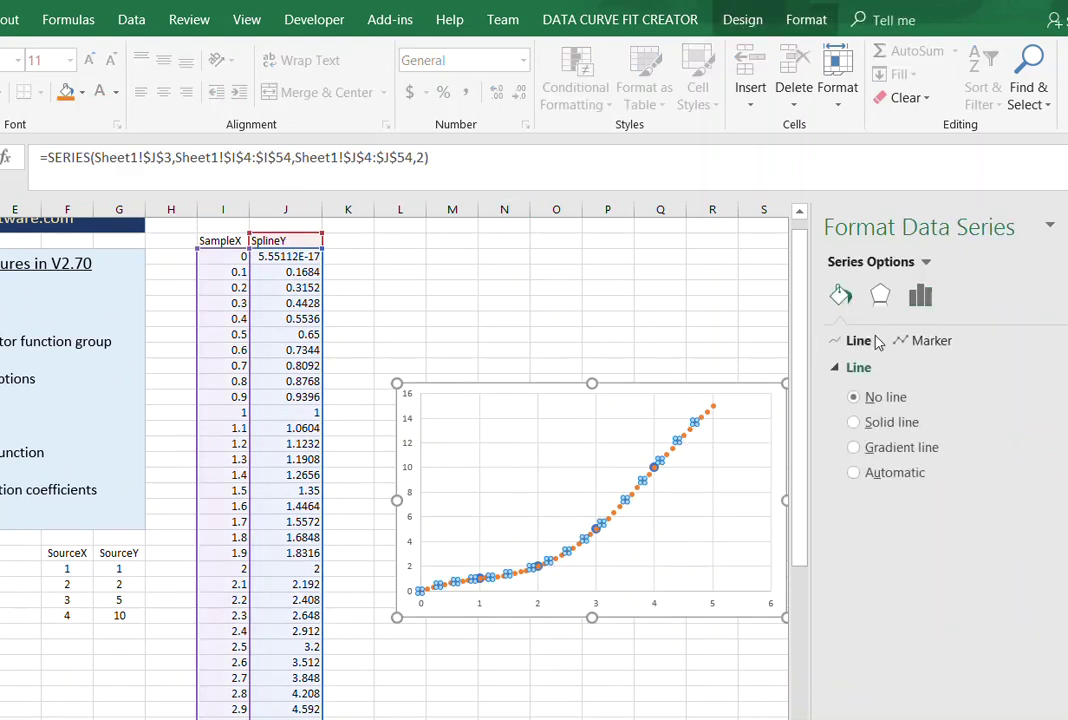
left_click(907, 342)
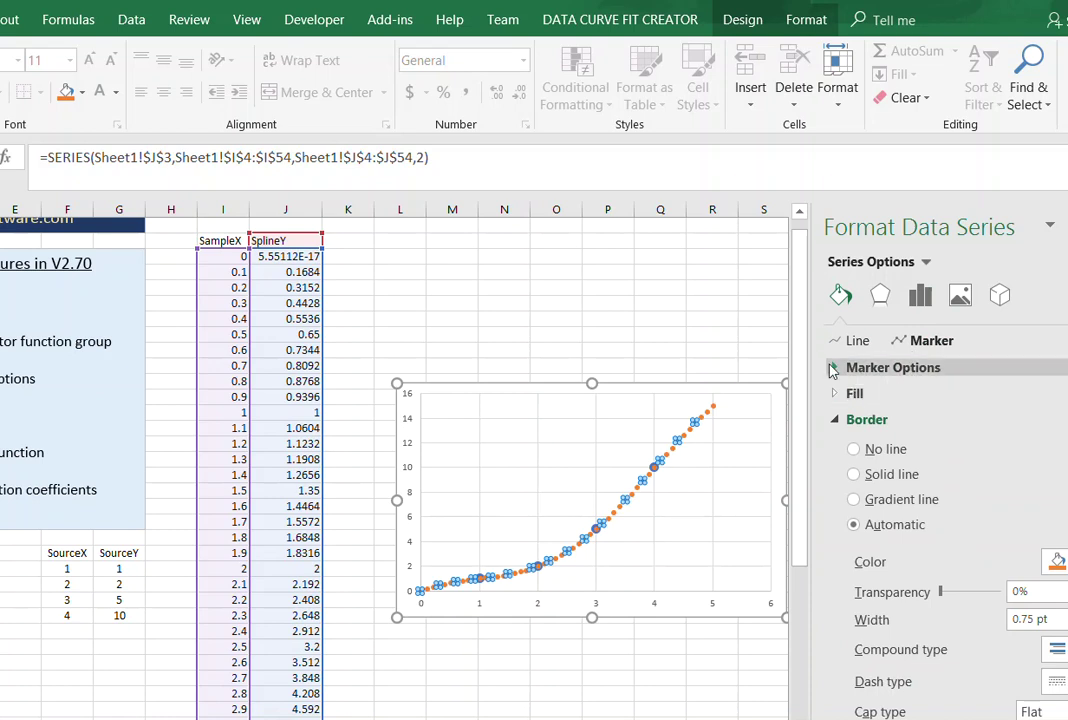
left_click(840, 367)
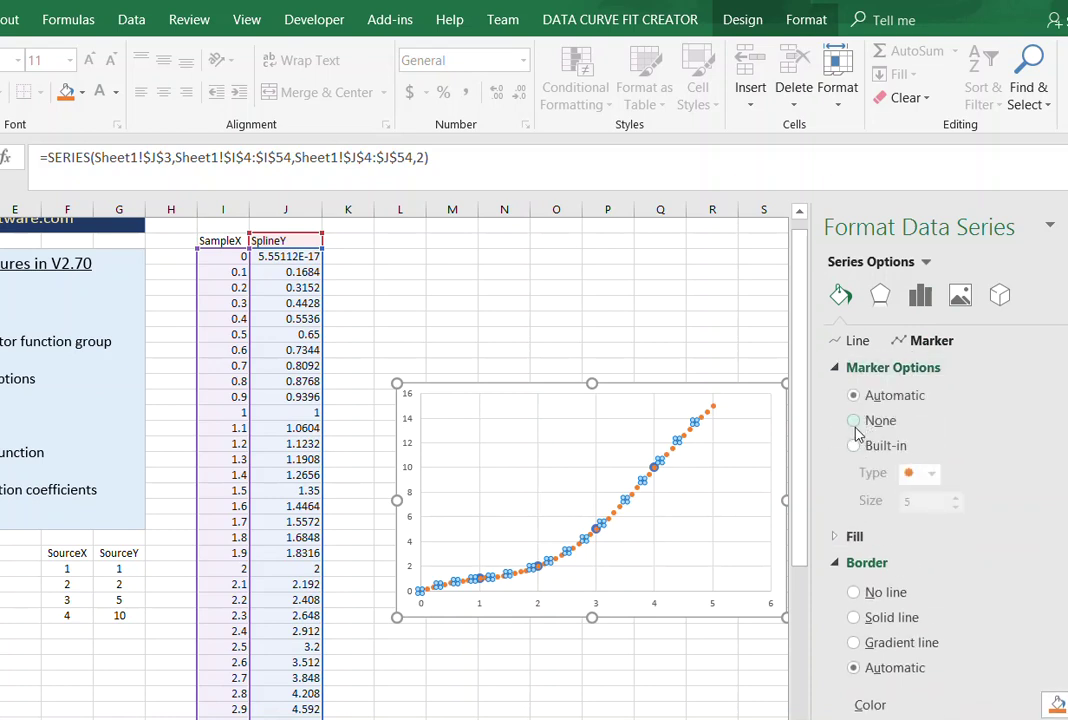
left_click(854, 421)
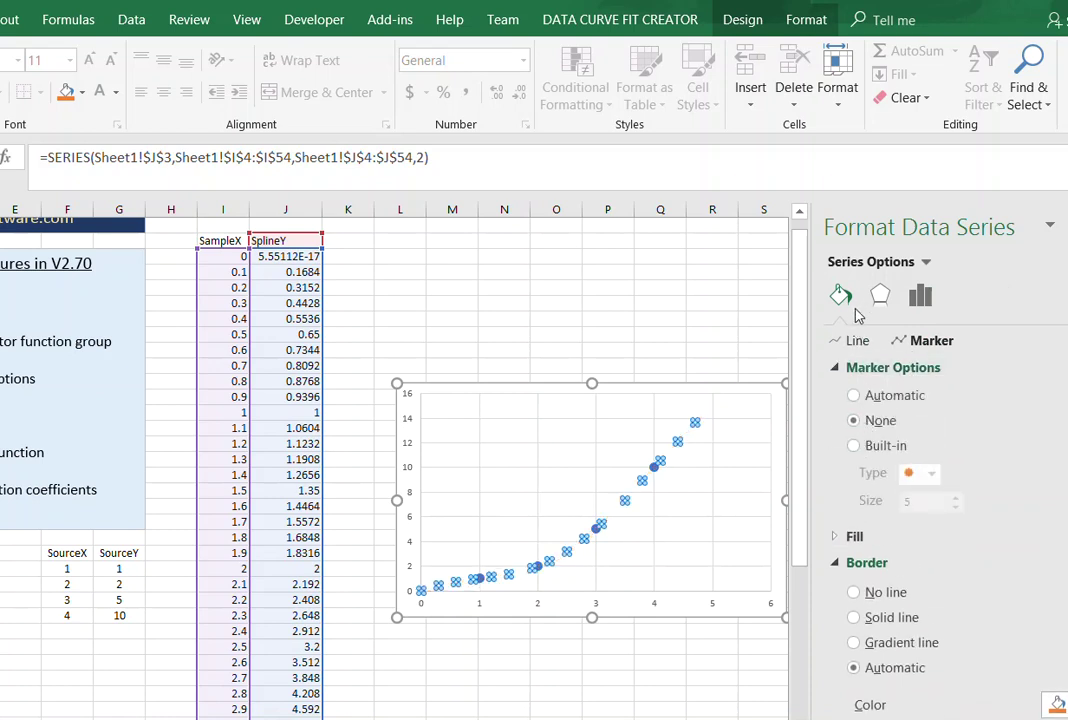
Give the SplineY series a solid red line 1.5 pt wide.
left_click(857, 342)
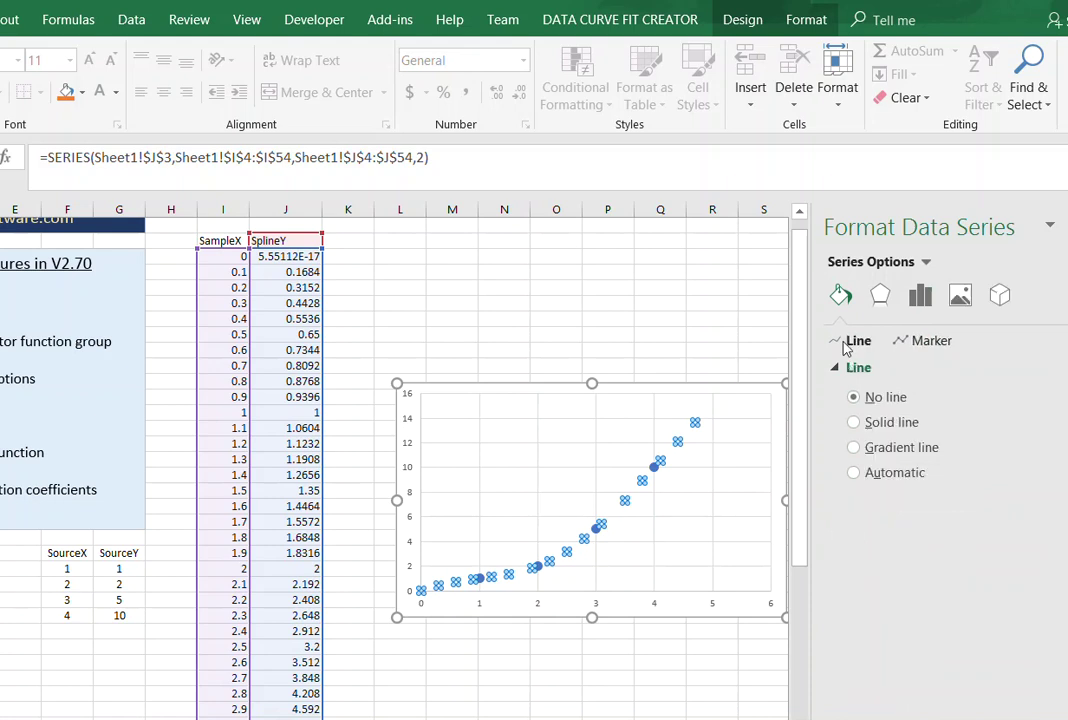
left_click(858, 423)
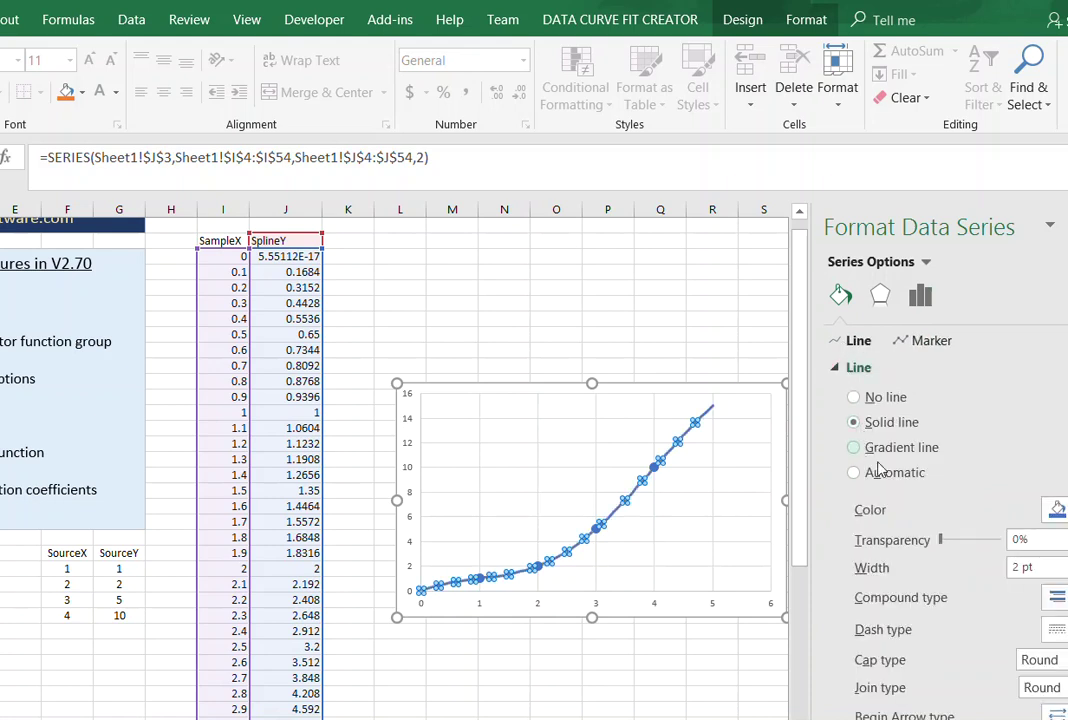
left_click(1055, 510)
left_click(1064, 673)
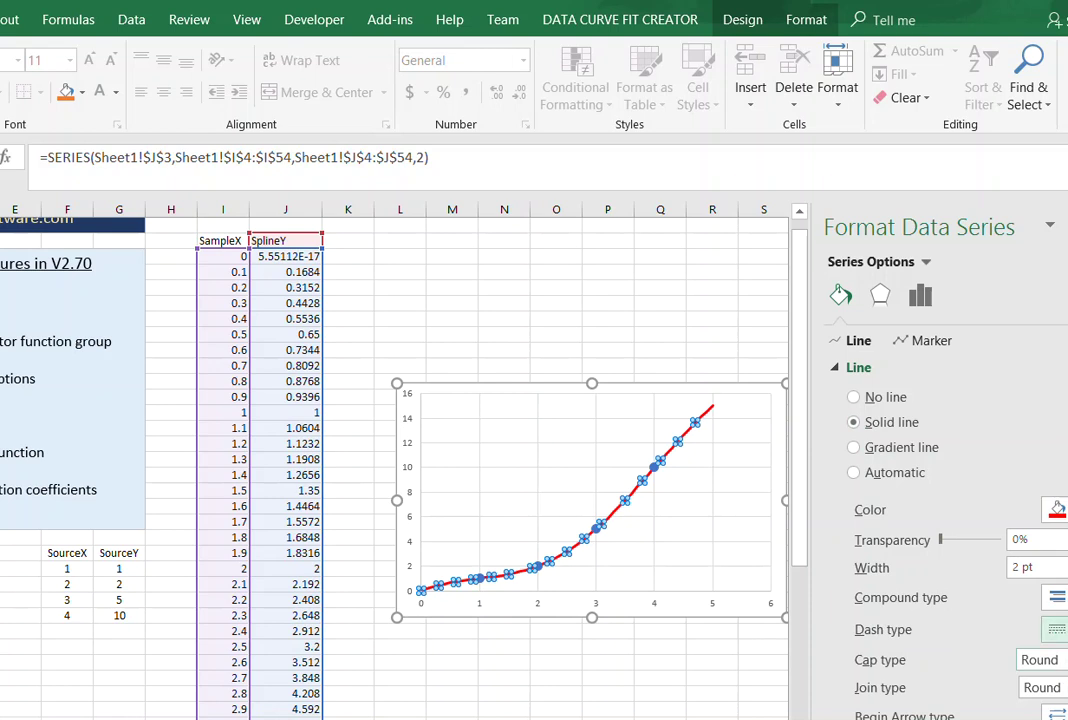
left_click(1064, 572)
left_click(1064, 572)
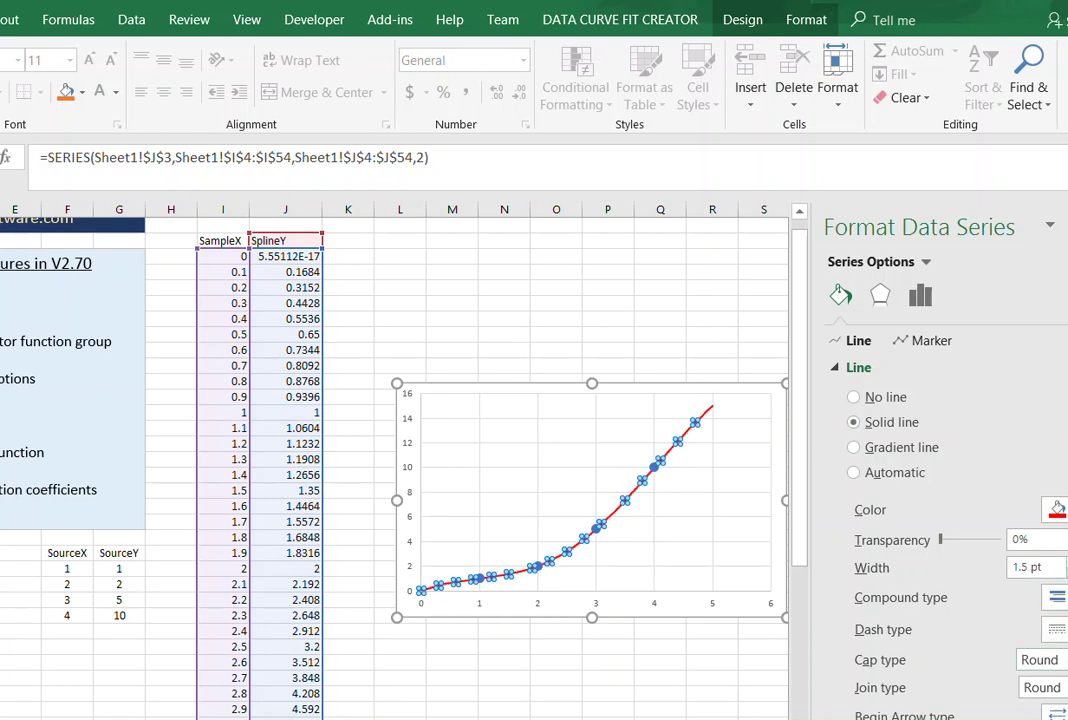
left_click(710, 302)
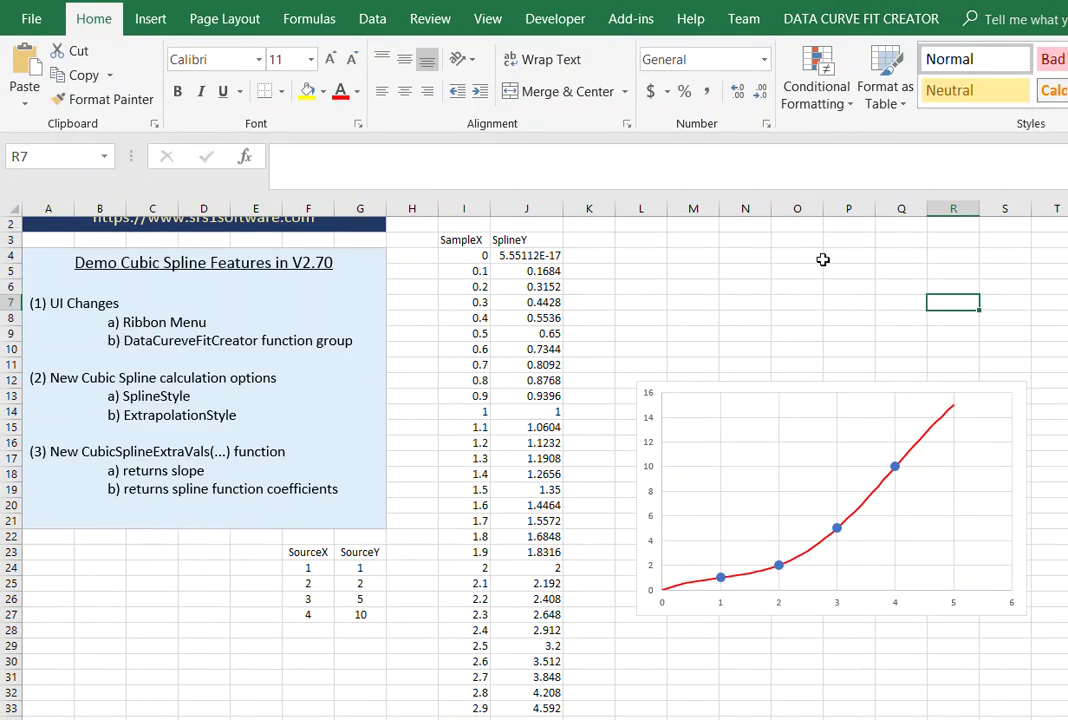
left_click(525, 287)
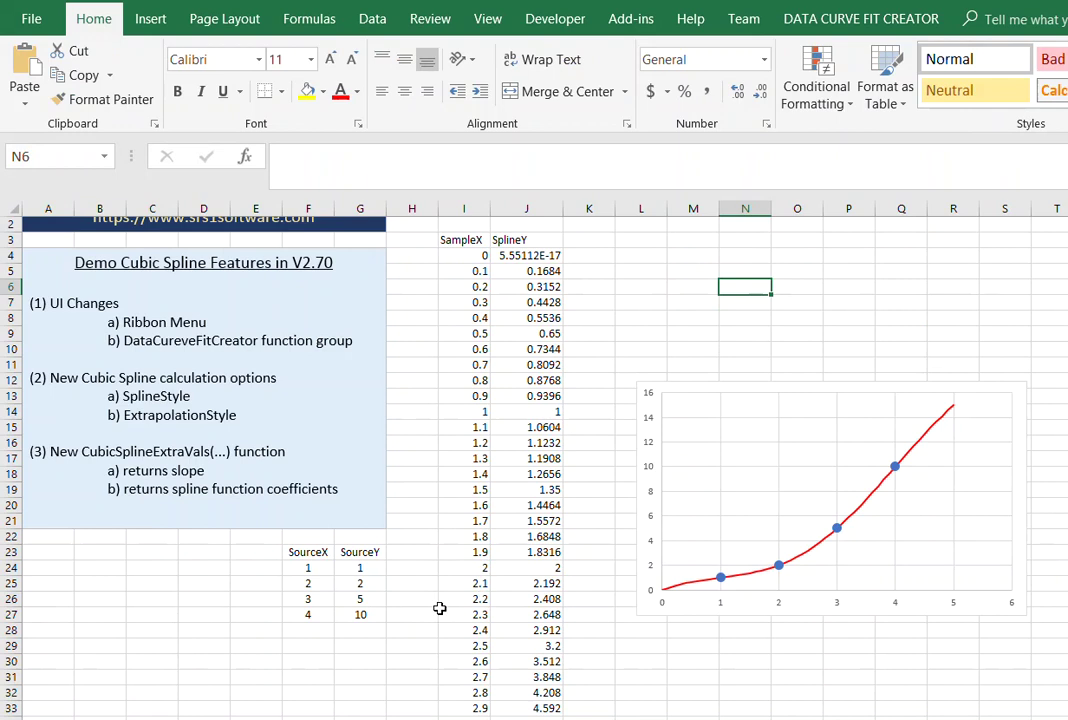
Change the SourceY value in G27 from 10 to 12.
left_click(369, 613)
type("12")
key("Return")
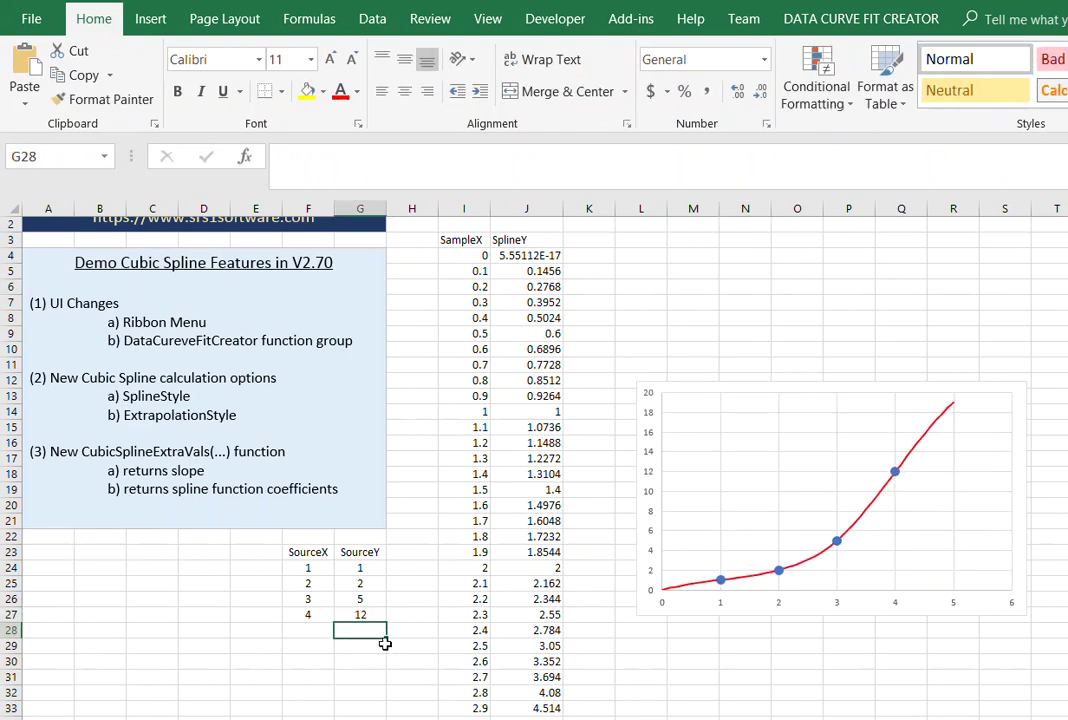
left_click(358, 615)
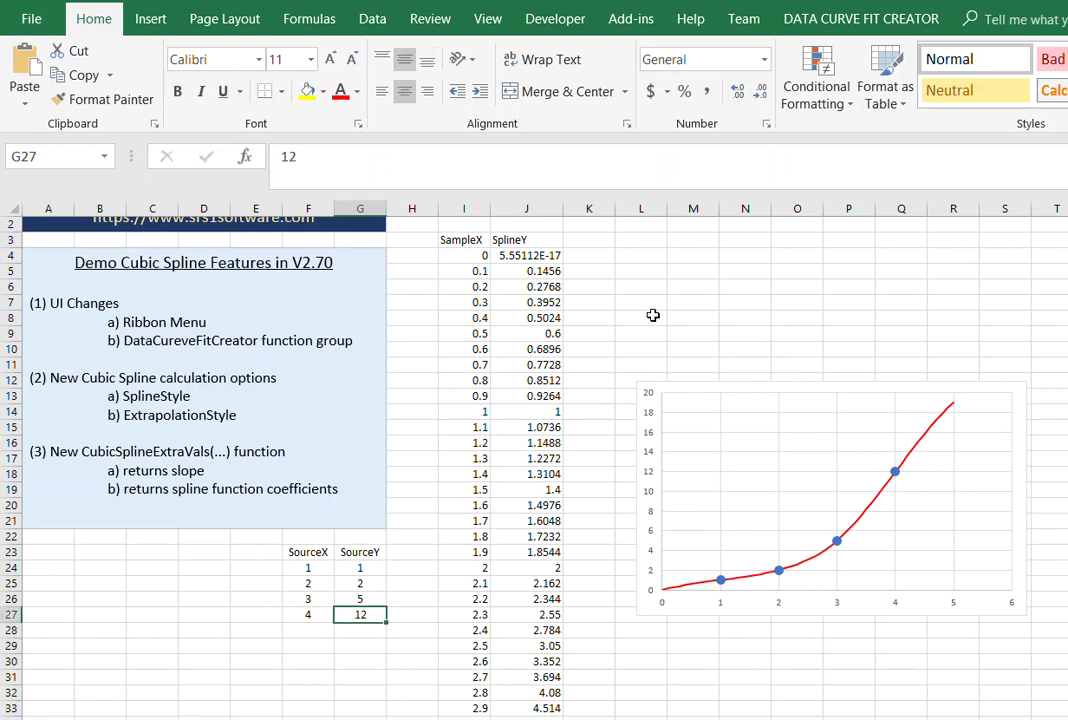
scroll(780, 263, "up", 1)
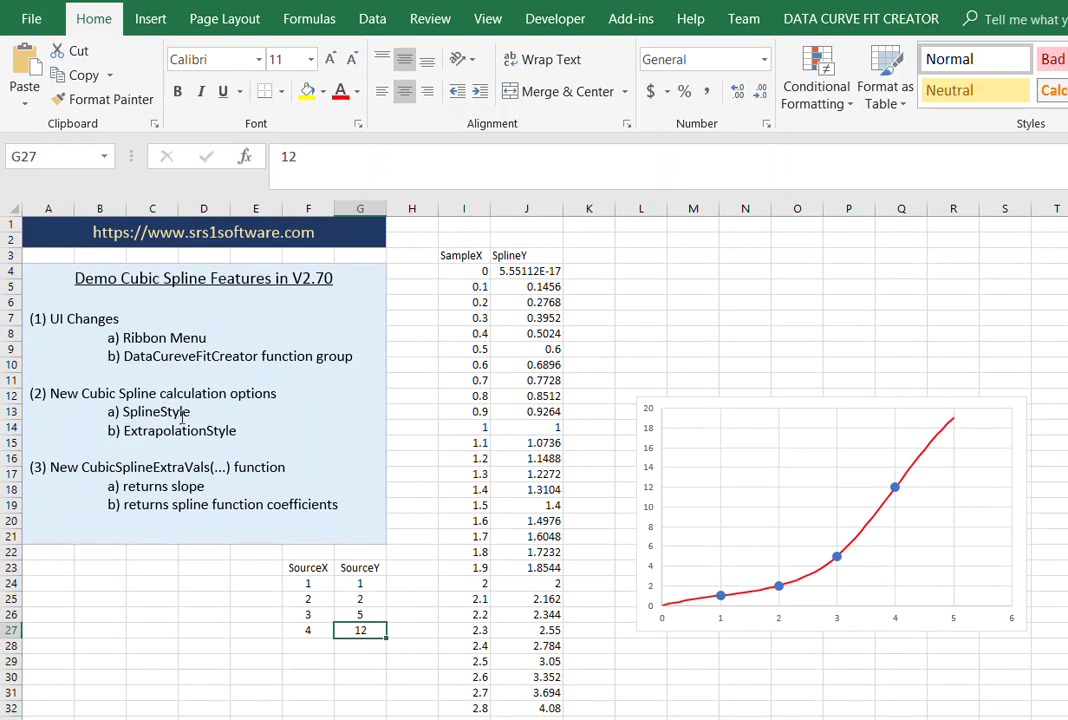
Add right-aligned SplineStyle and ExtrapolationStyle labels in I1:I2.
left_click(462, 224)
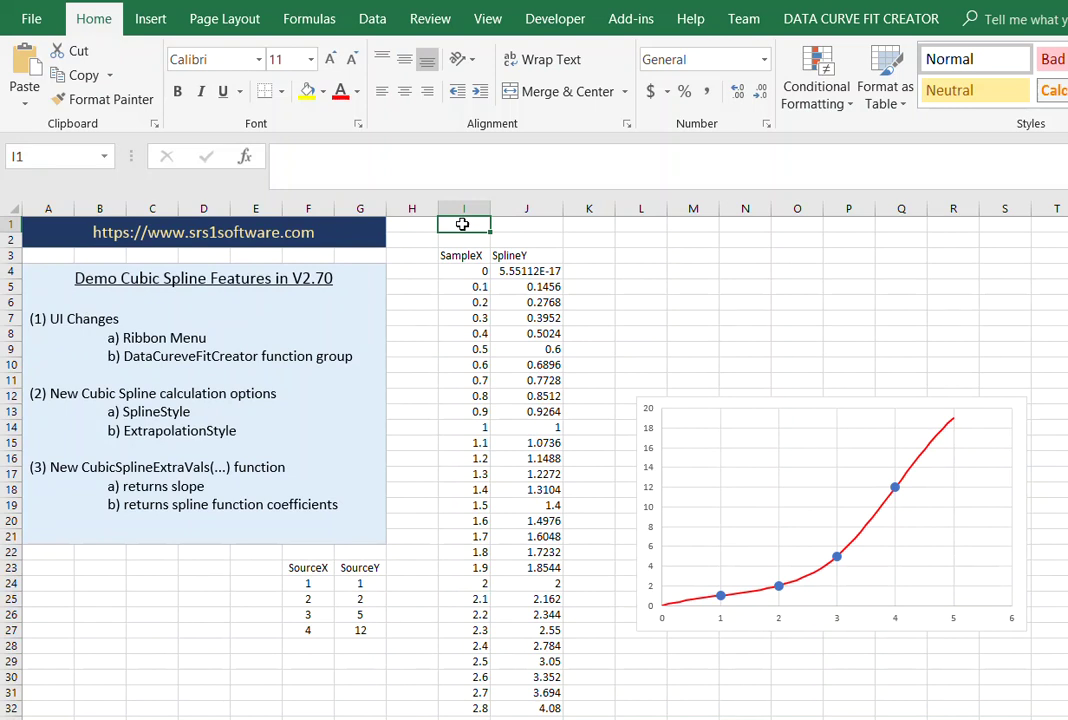
type("SplineStyle")
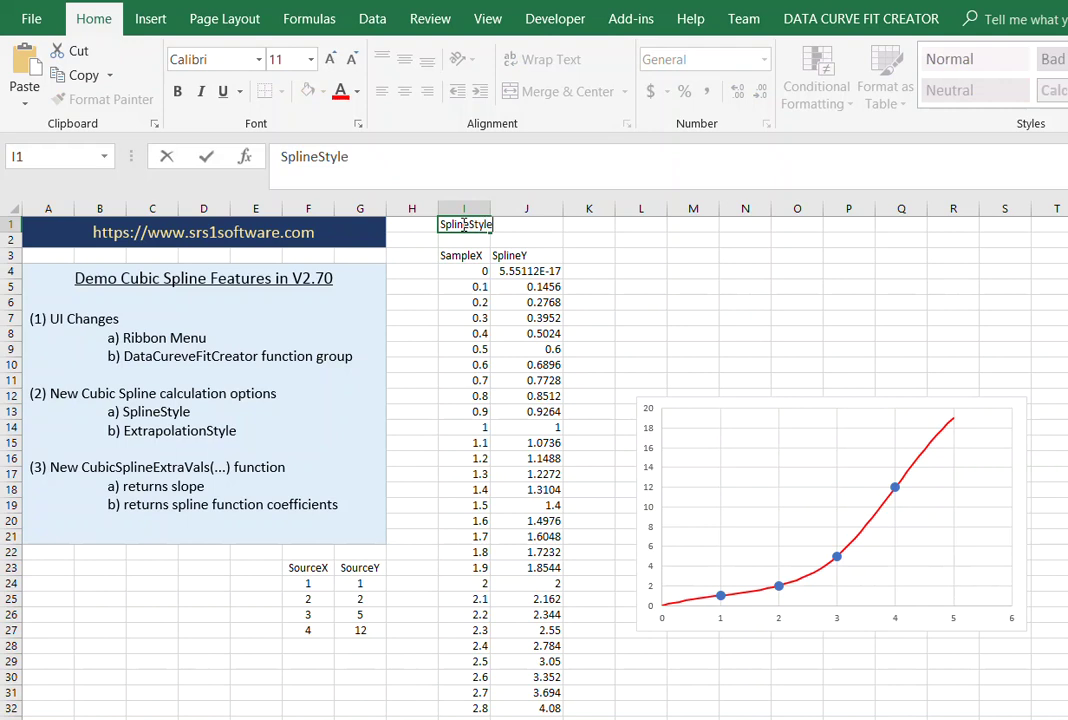
key("Return")
type("ExtrapolationS")
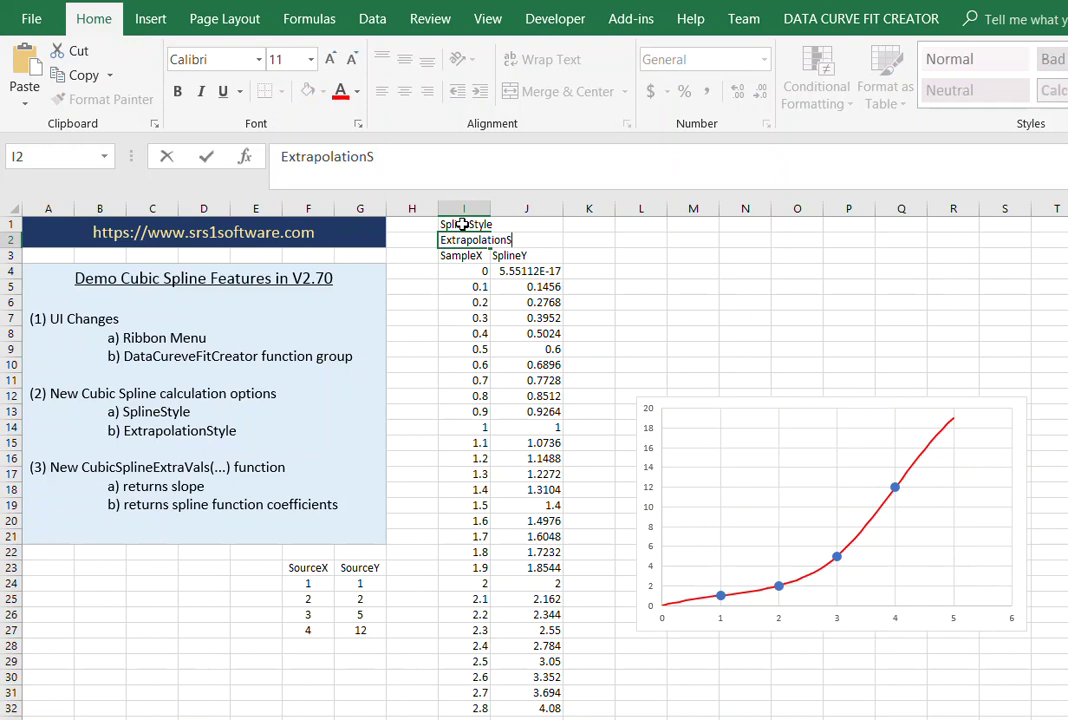
type("tyle")
key("Return")
left_click_drag(463, 226, 465, 242)
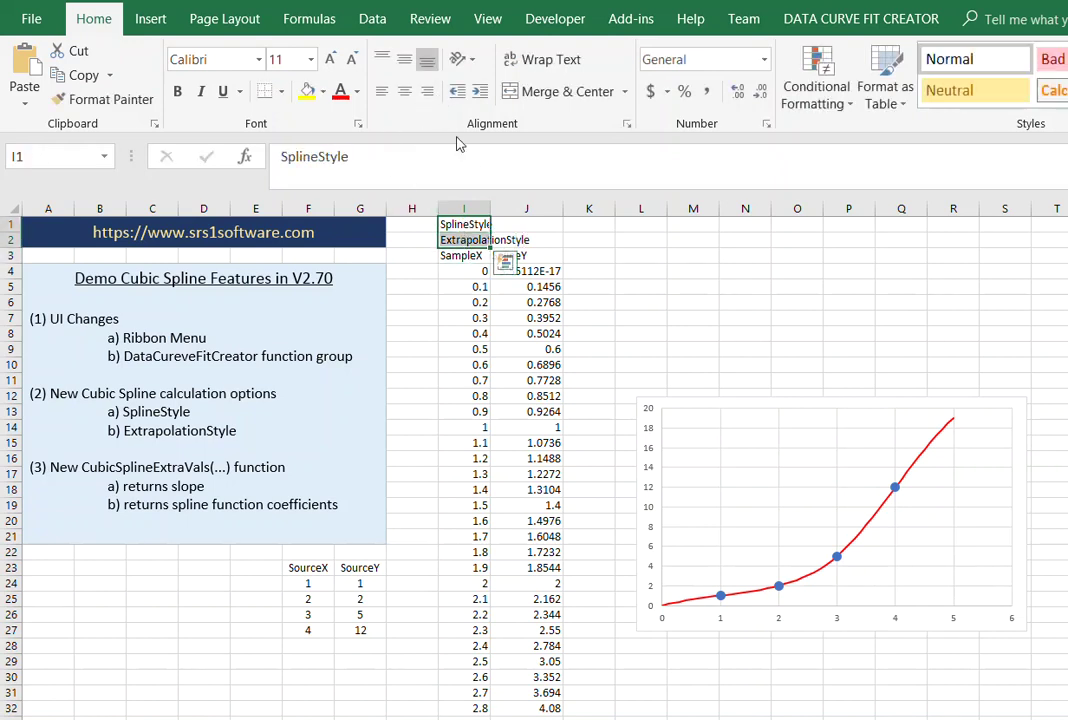
left_click(427, 91)
Apply borders to the empty input cells J1:J2.
left_click_drag(524, 226, 527, 241)
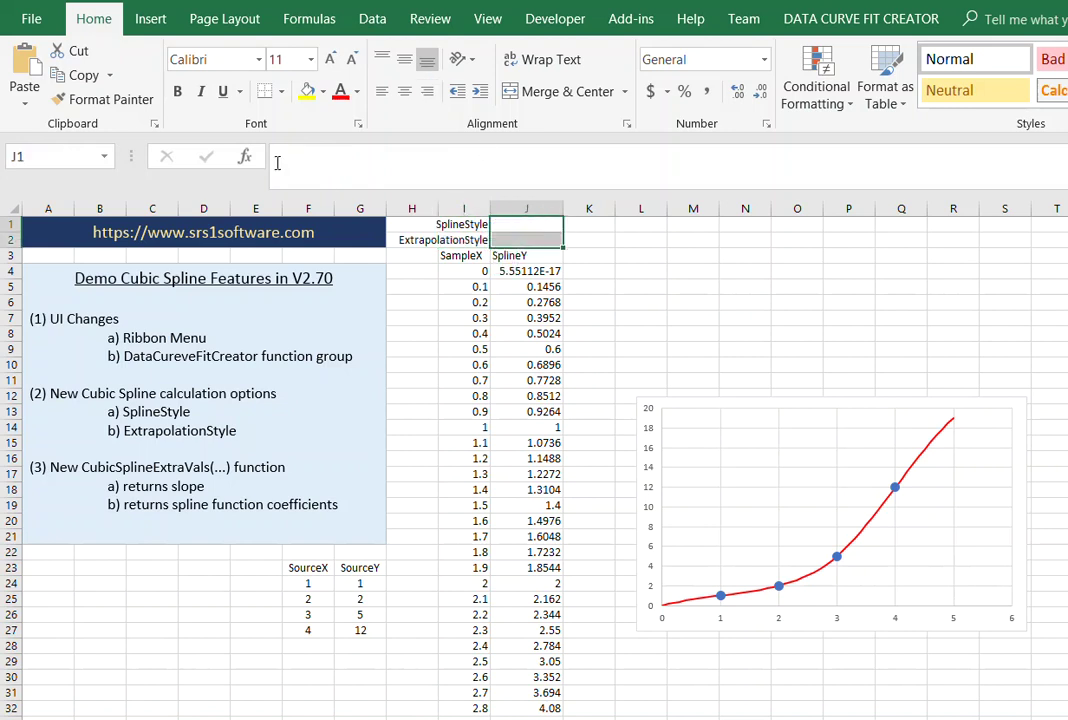
left_click(282, 100)
left_click(312, 250)
left_click(745, 307)
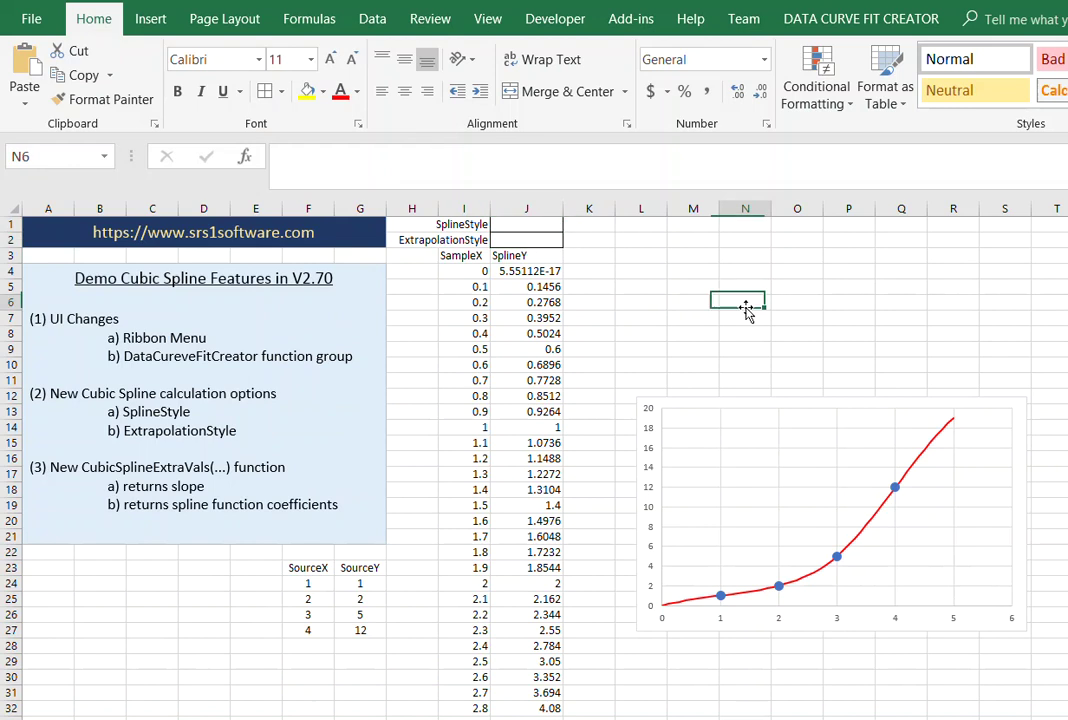
left_click(548, 275)
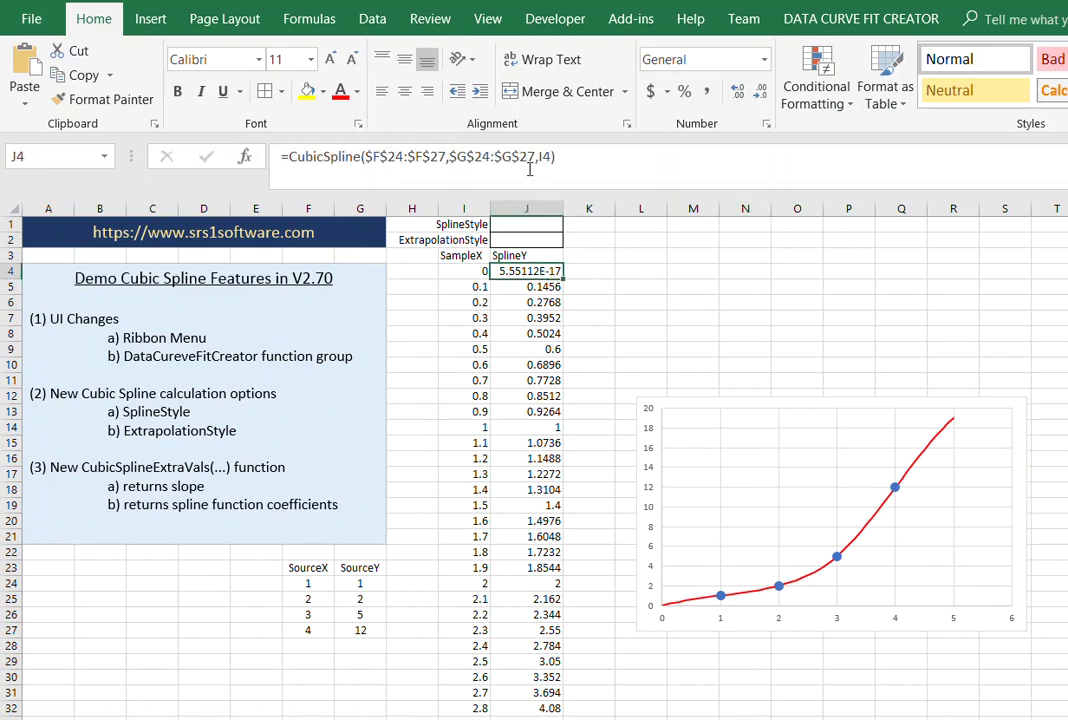
Point J4's CubicSpline SplineStyle argument at $J$1 and ExtrapolationStyle at $J$2.
left_click(530, 170)
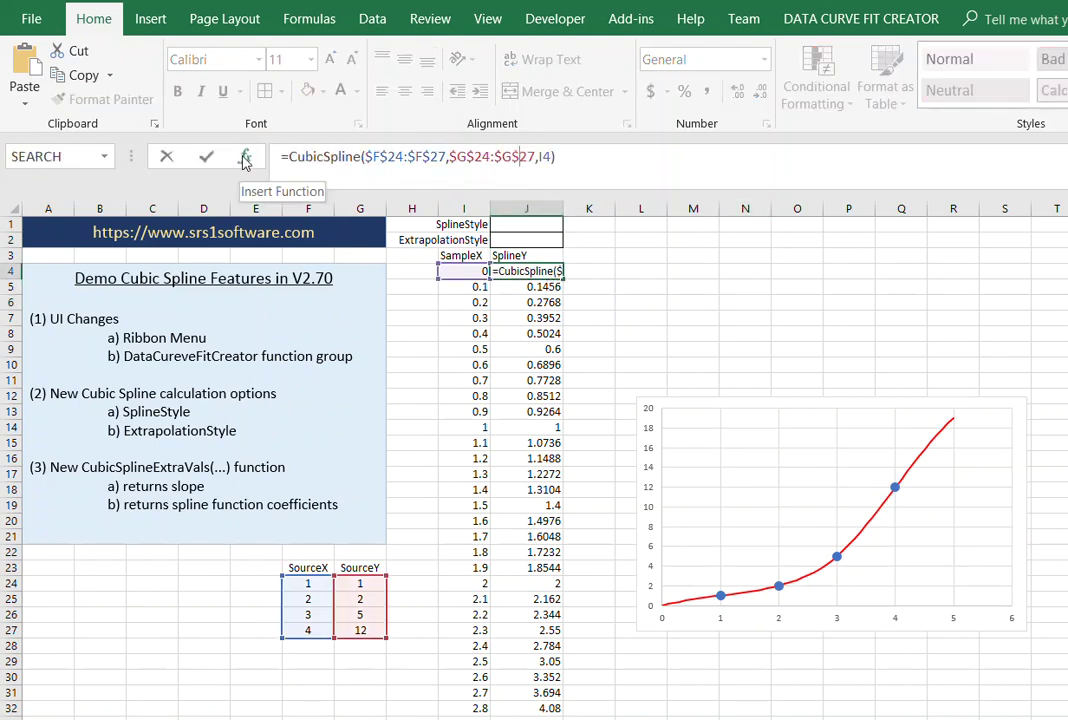
left_click(244, 157)
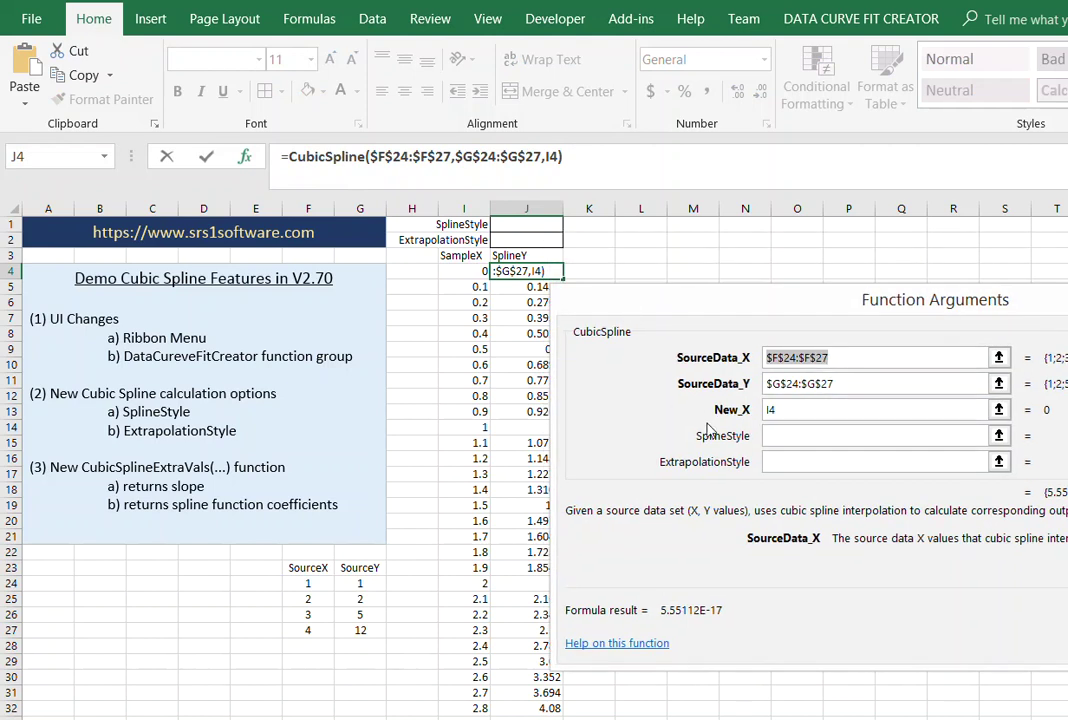
left_click(808, 437)
left_click(543, 231)
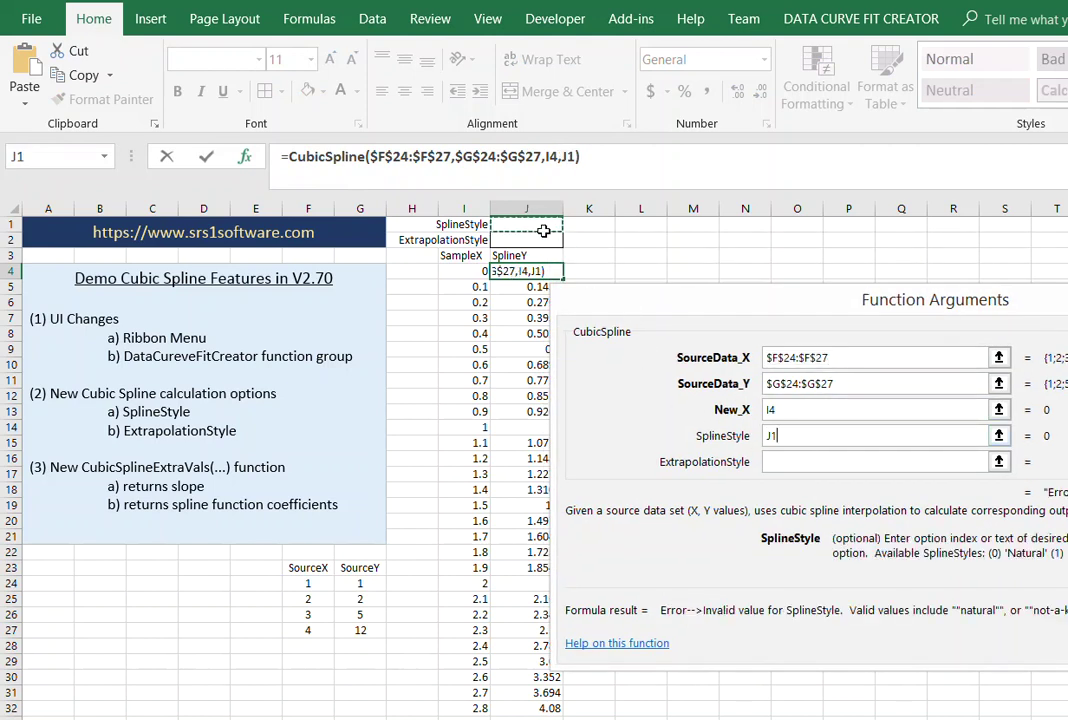
key("F4")
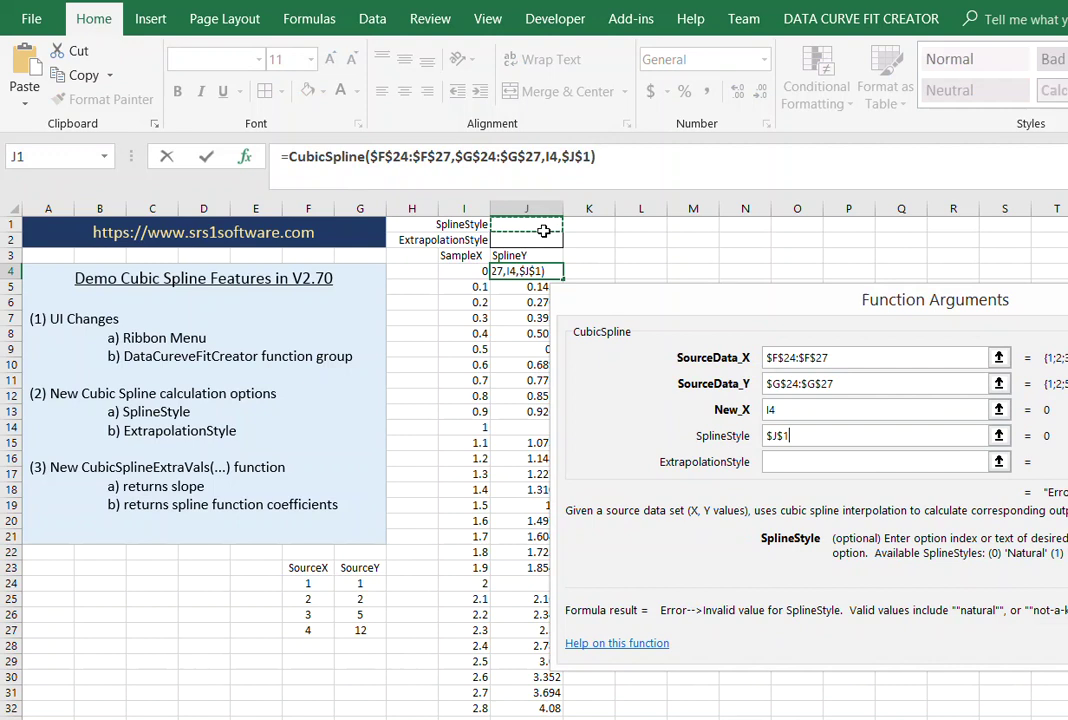
left_click(796, 462)
left_click(547, 244)
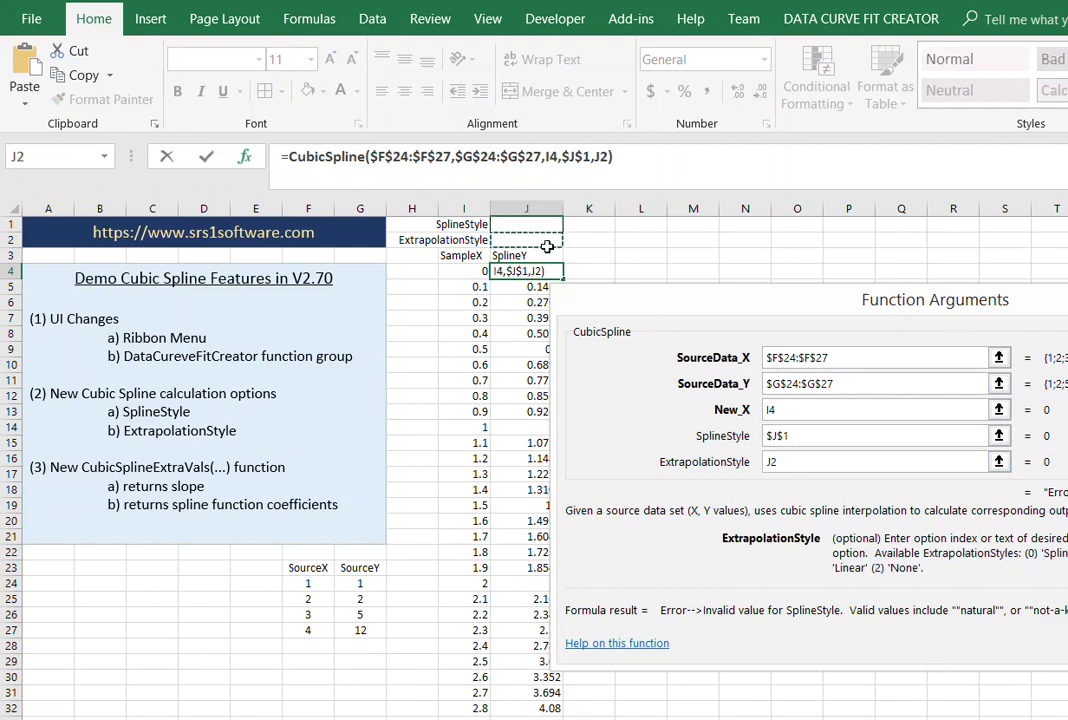
key("F4")
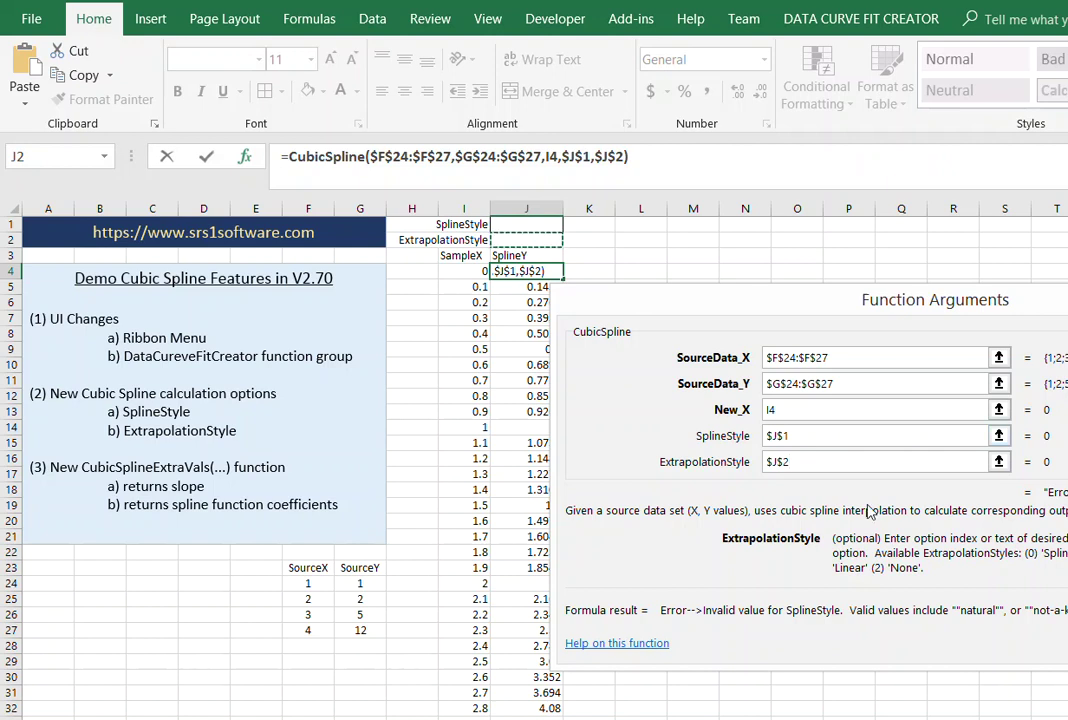
key("Tab")
key("Return")
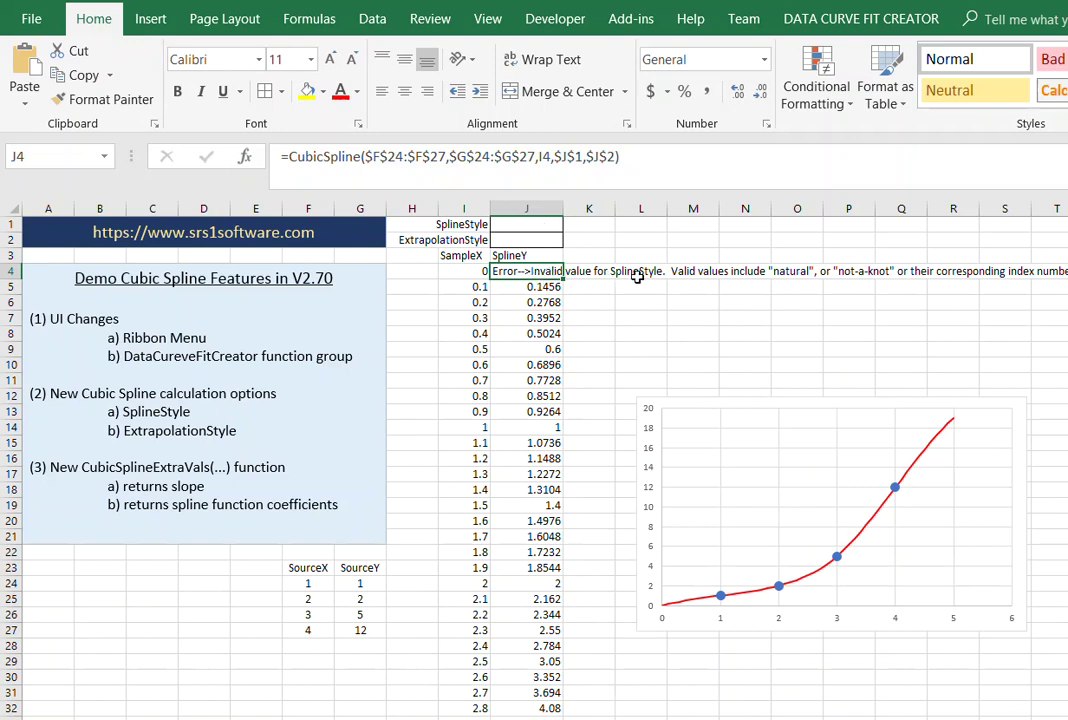
Set SplineStyle in J1 and ExtrapolationStyle in J2 to 0.
left_click(540, 229)
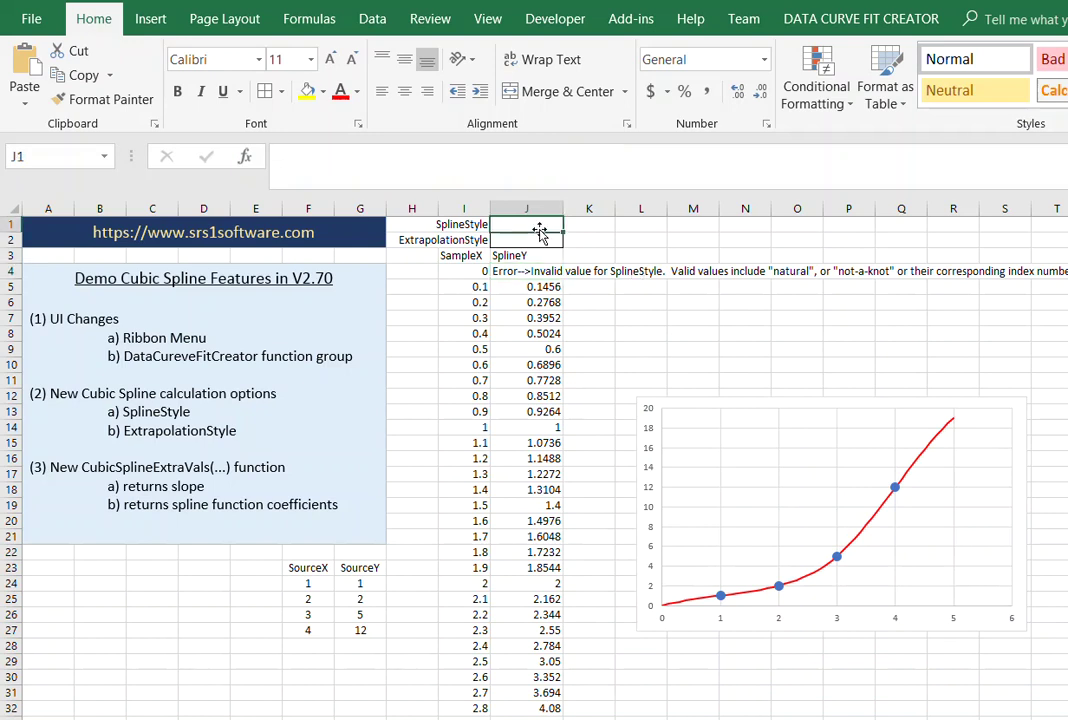
type("0")
key("Return")
type("0")
key("Return")
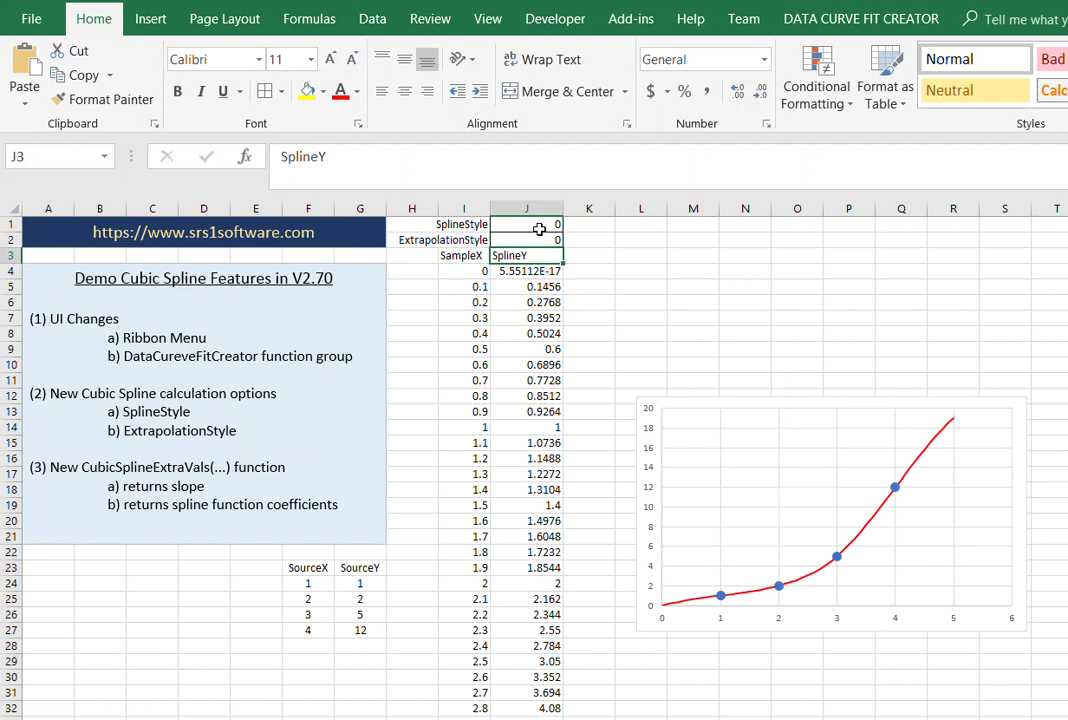
Fill the J4 CubicSpline formula down the SplineY column.
left_click(537, 270)
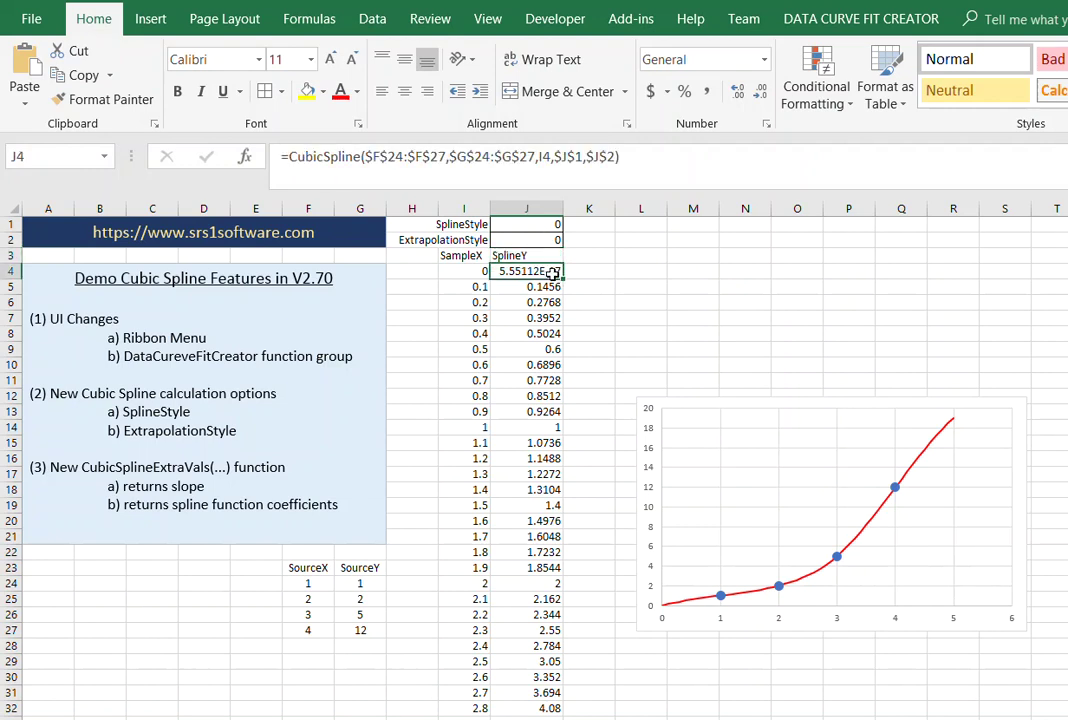
double_click(560, 275)
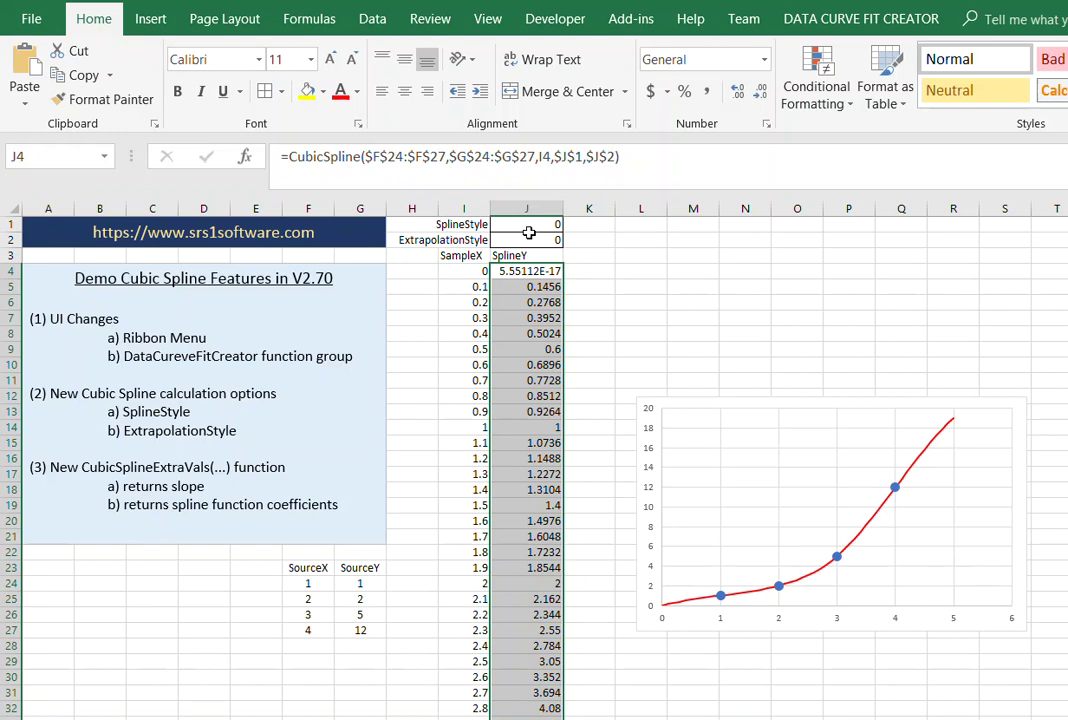
left_click(641, 255)
left_click(530, 225)
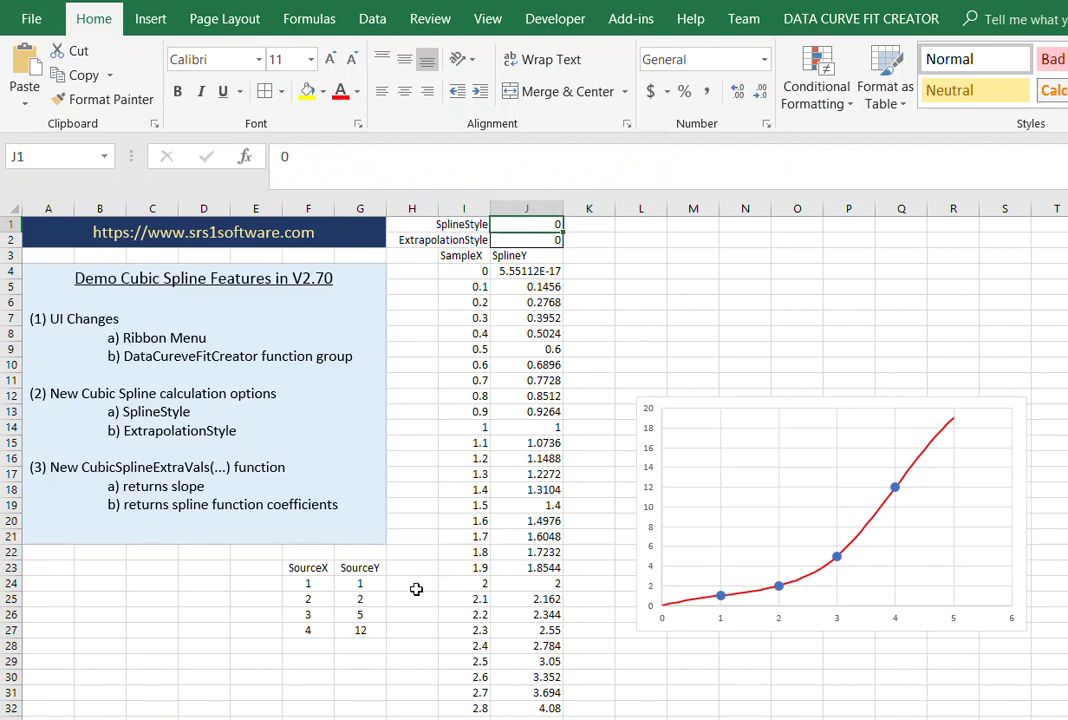
left_click(300, 583)
key("ctrl+a")
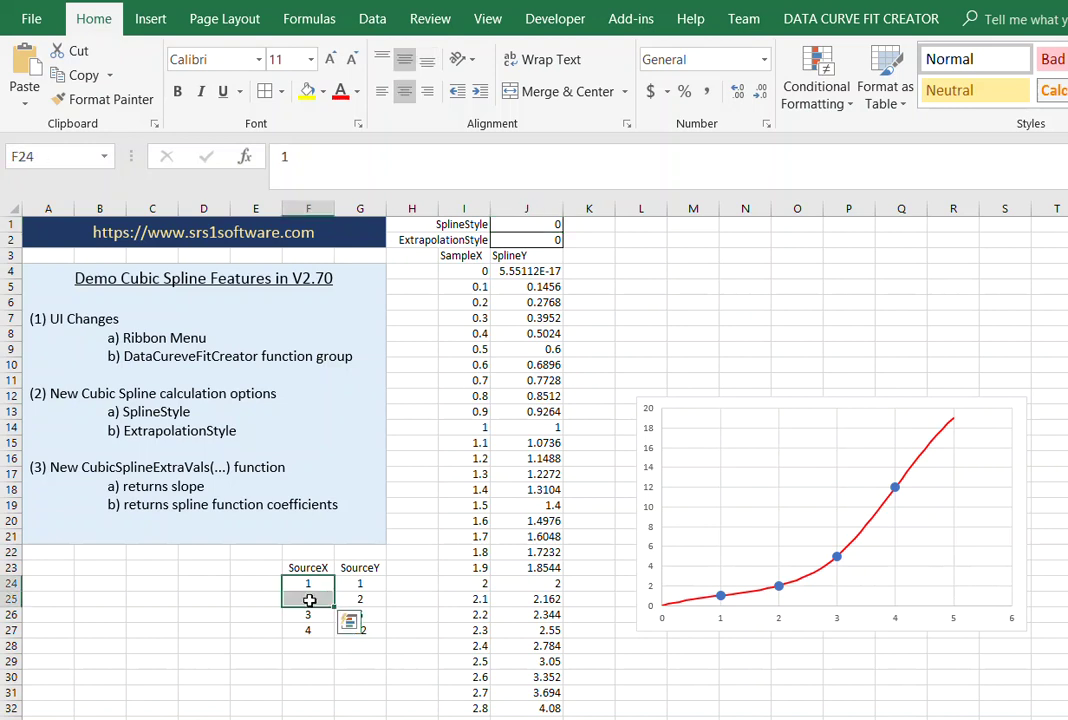
key("Return")
left_click_drag(303, 598, 305, 630)
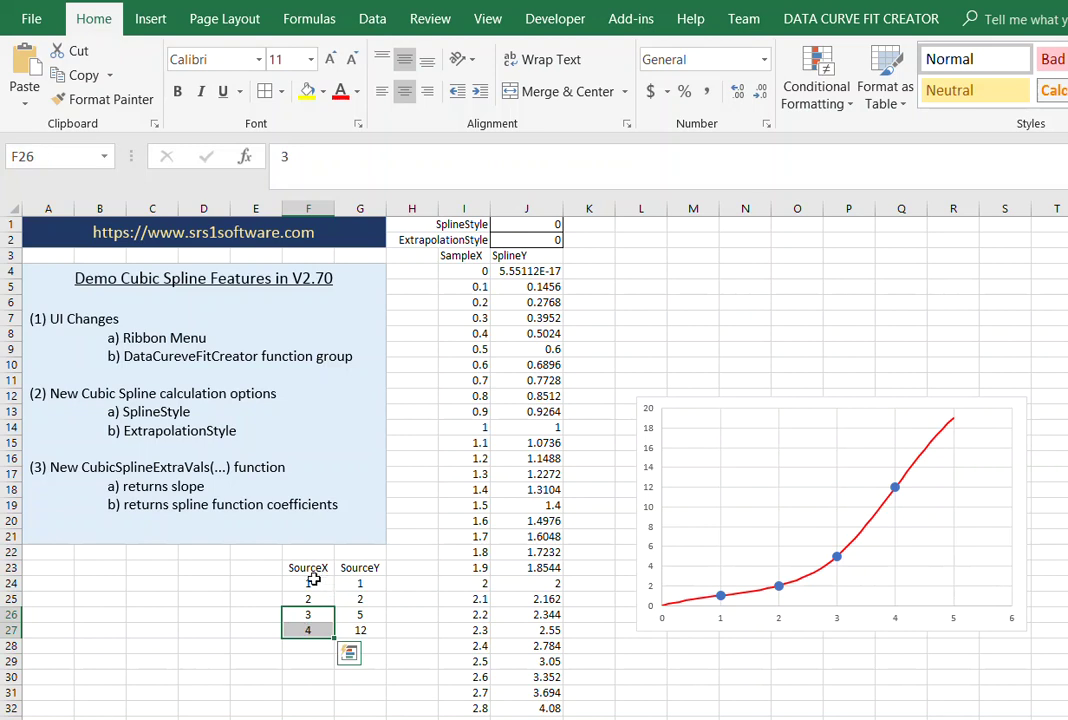
left_click_drag(313, 584, 310, 598)
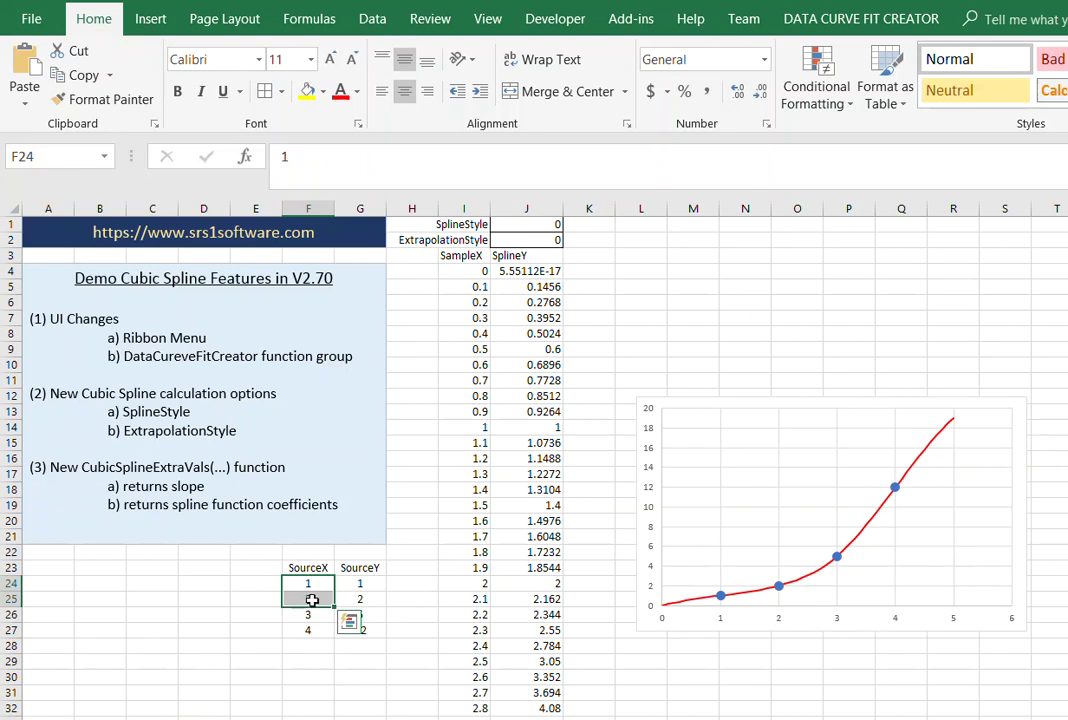
mouse_move(300, 598)
left_mouse_down()
mouse_move(300, 628)
mouse_move(301, 614)
left_mouse_up()
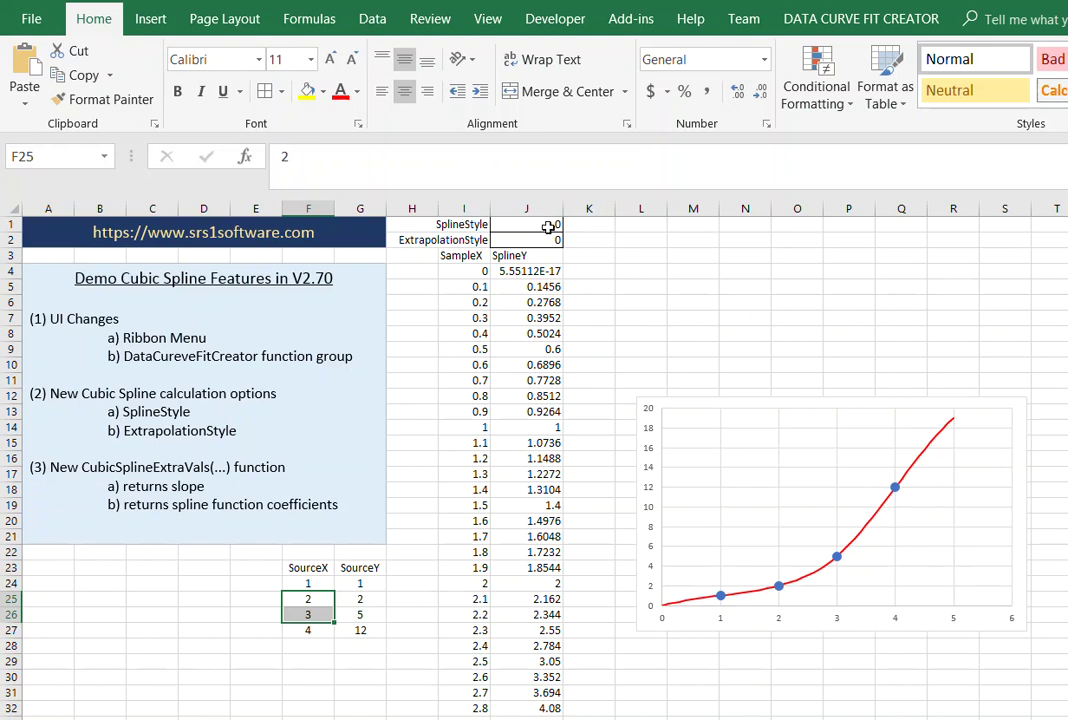
left_click(594, 226)
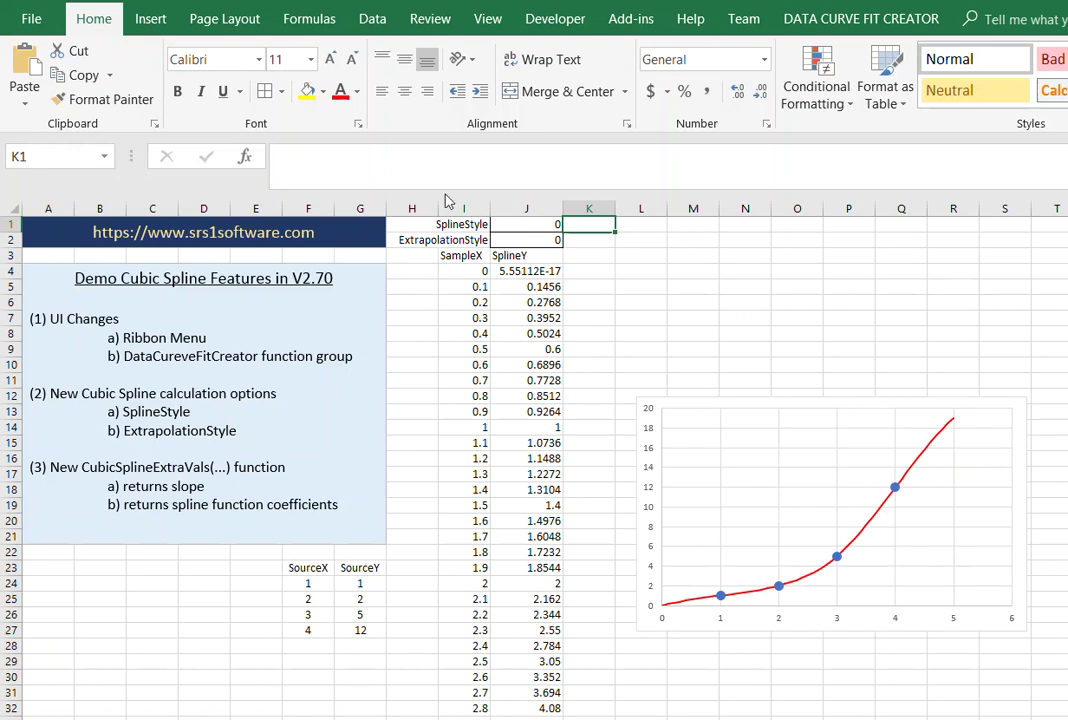
left_click(479, 227)
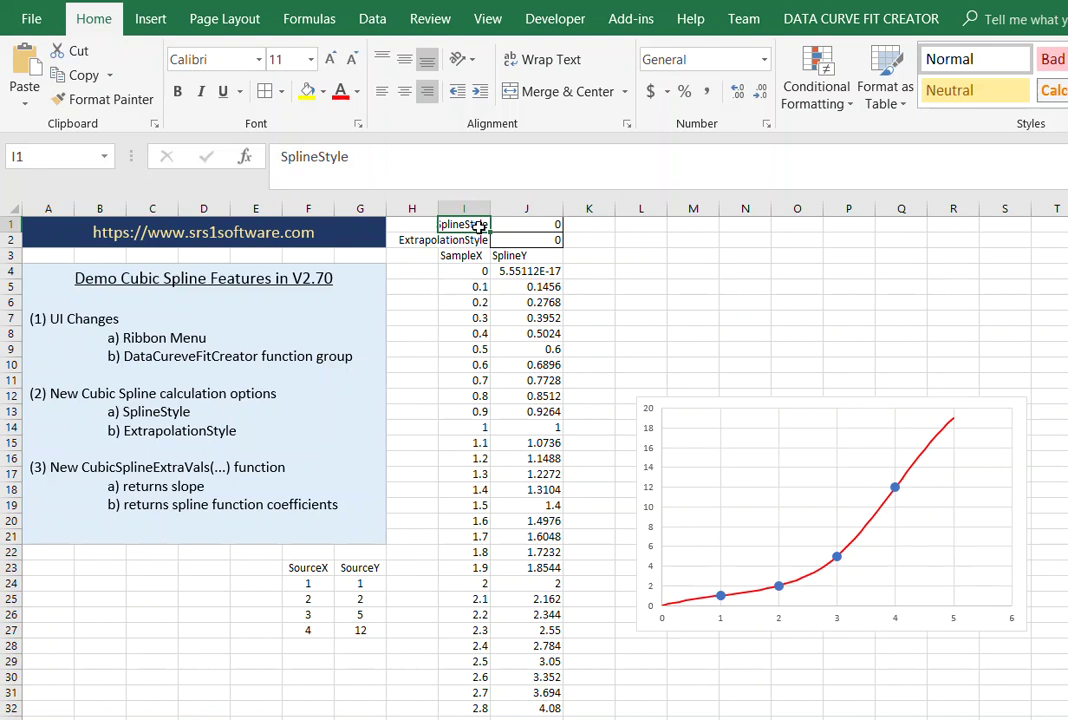
left_click(541, 226)
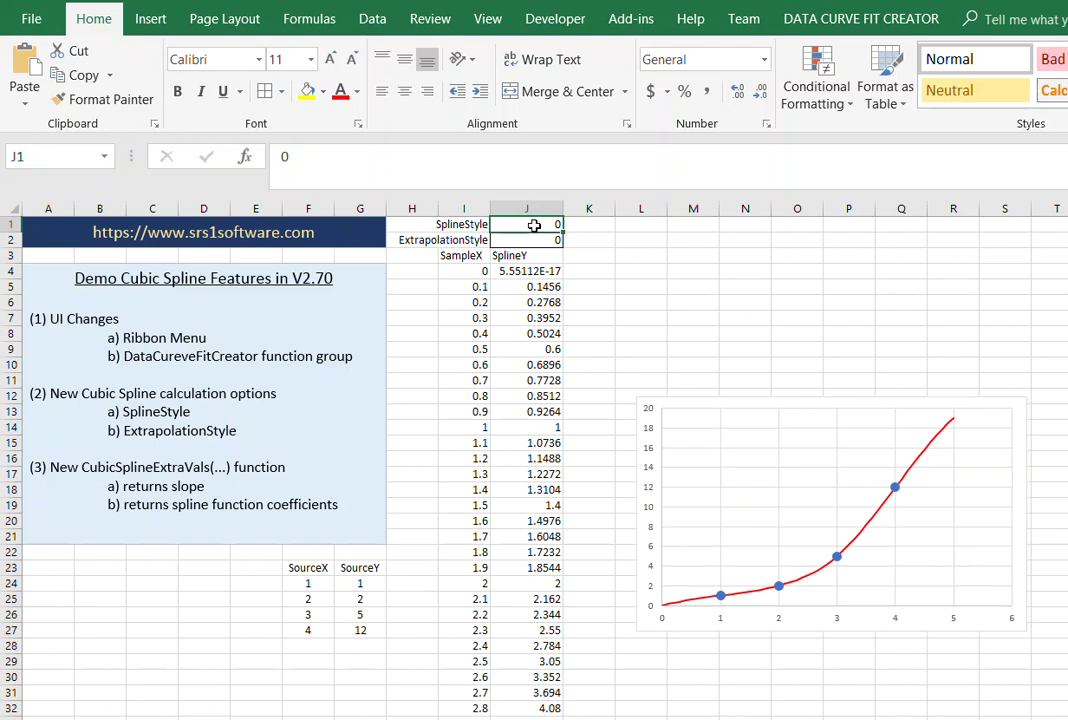
left_click(245, 158)
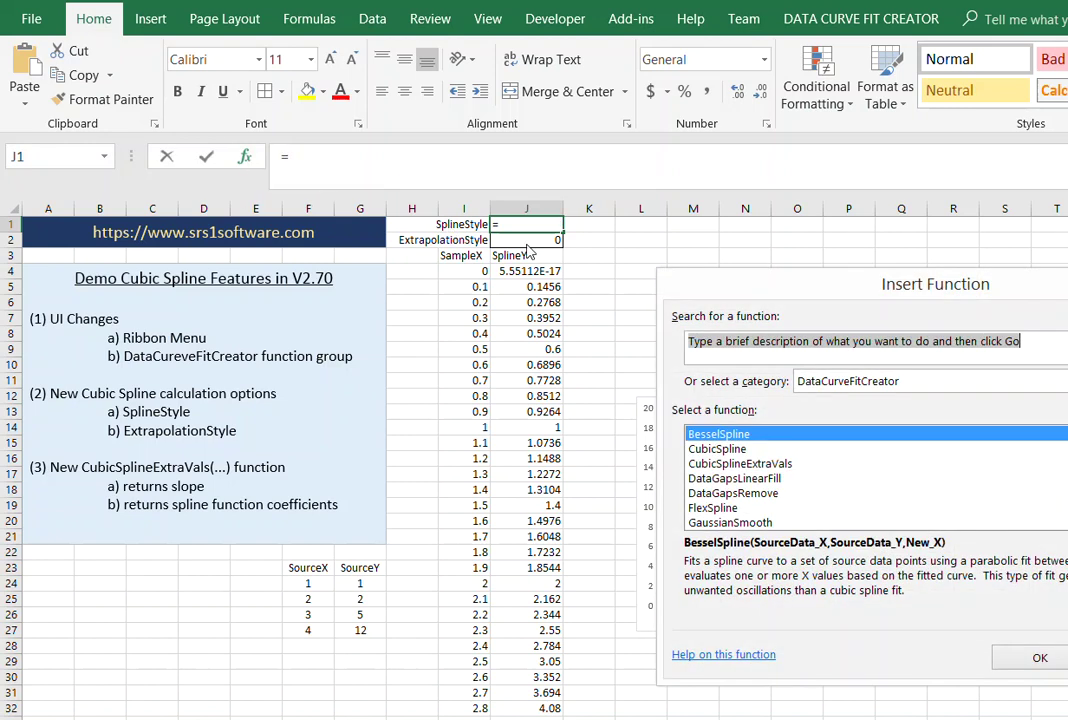
left_click_drag(773, 208, 300, 222)
left_click(258, 382)
left_click(662, 592)
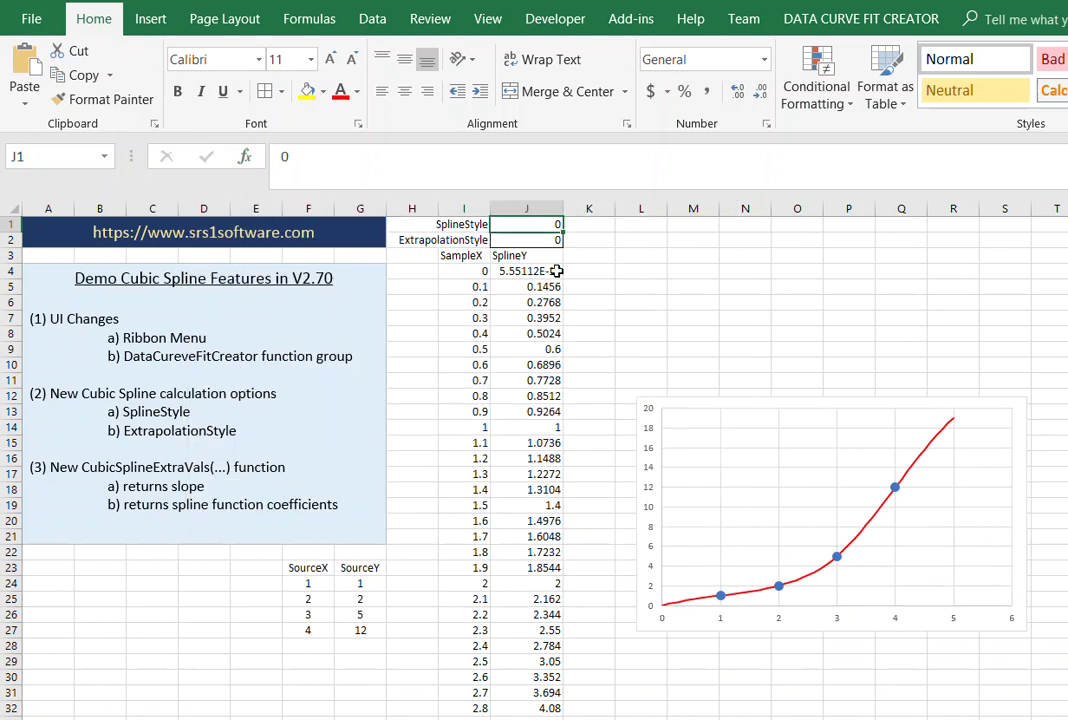
left_click(538, 272)
left_click(449, 157)
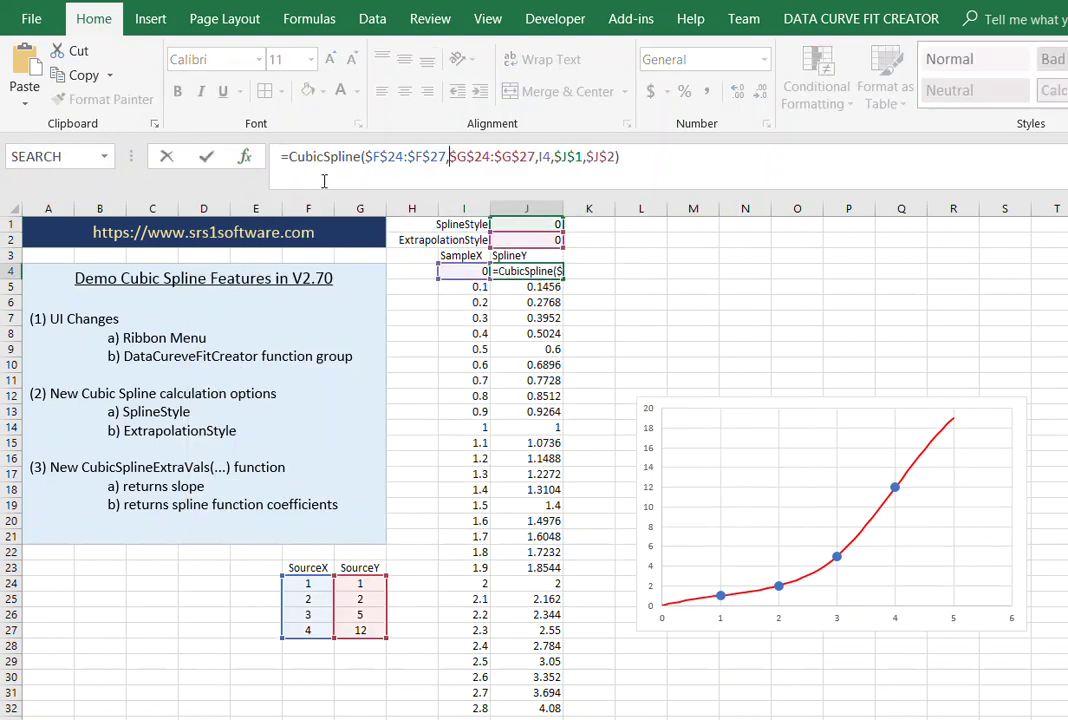
left_click(244, 157)
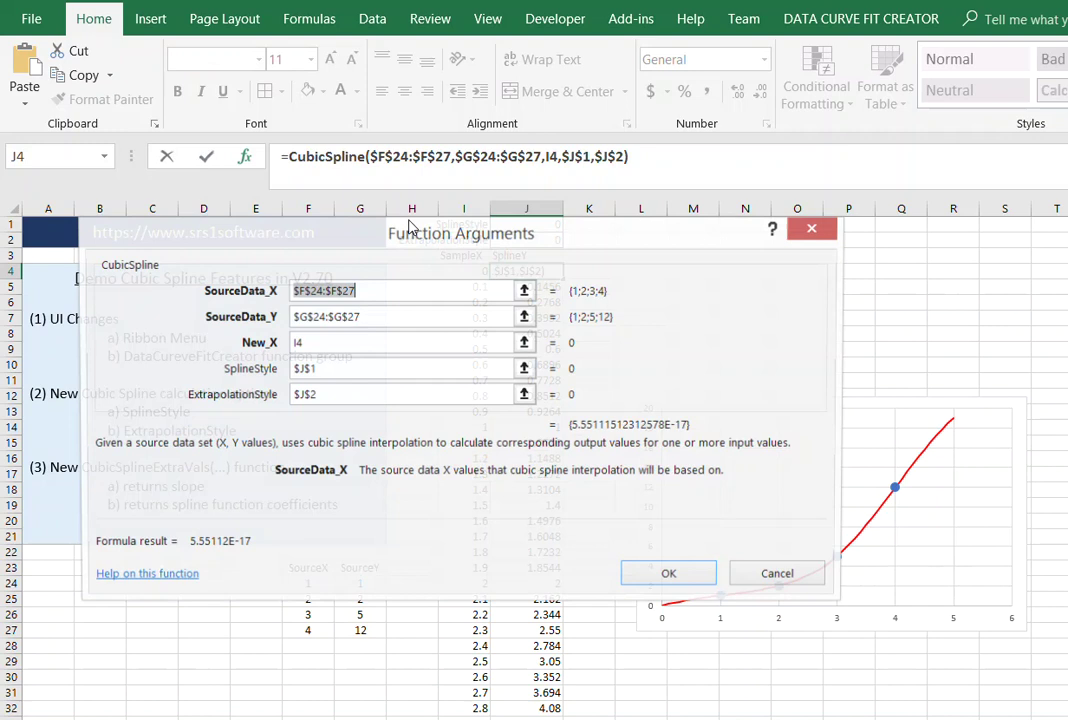
left_click_drag(441, 245, 651, 225)
left_click(546, 350)
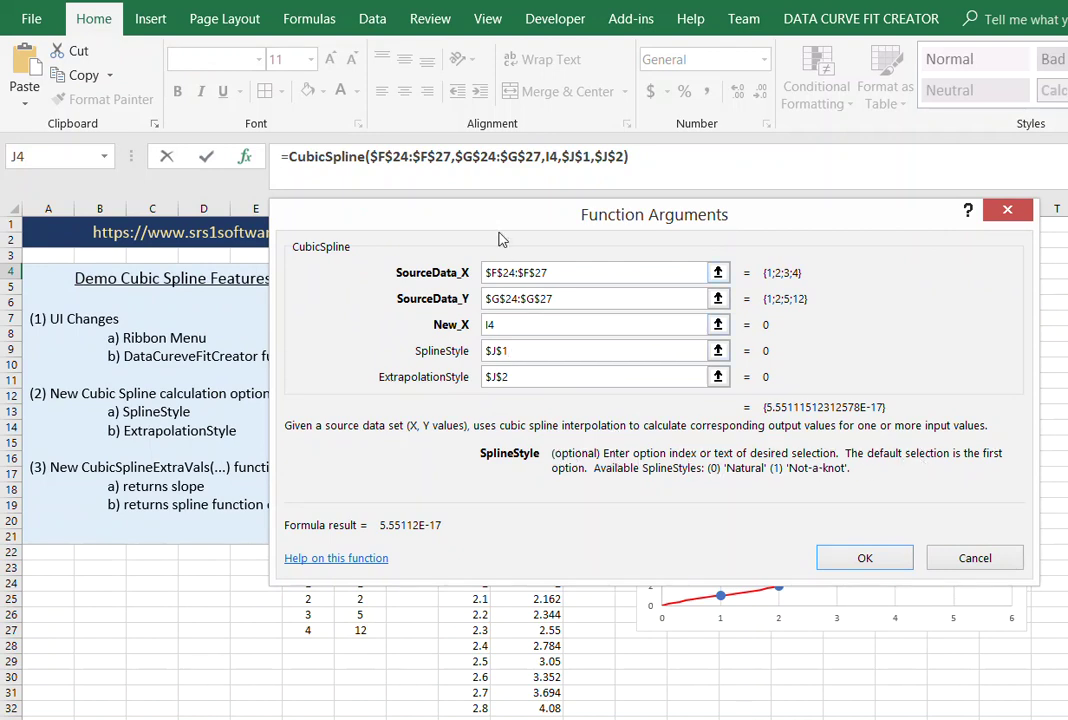
left_click_drag(497, 221, 448, 272)
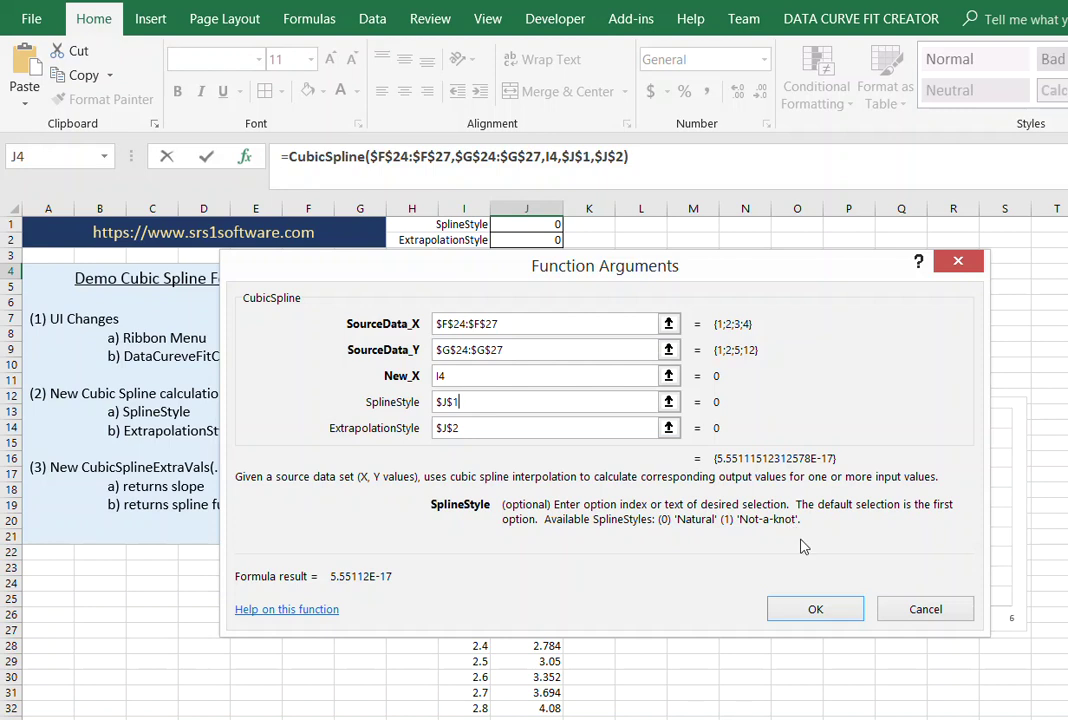
left_click(814, 609)
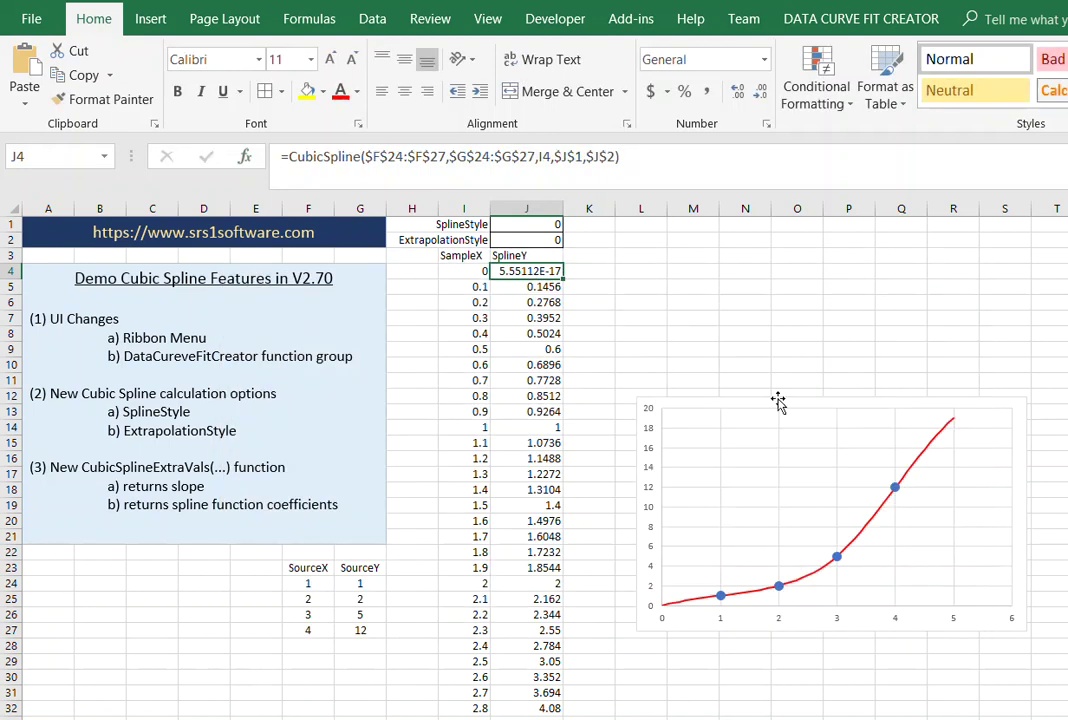
left_click(748, 303)
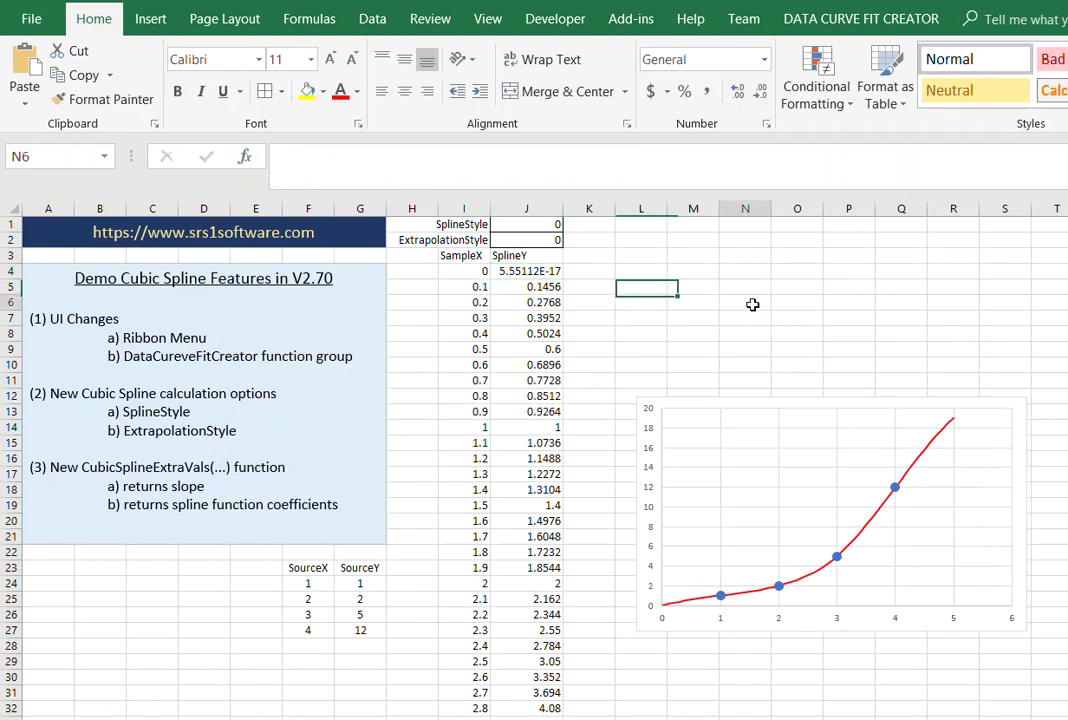
left_click(537, 230)
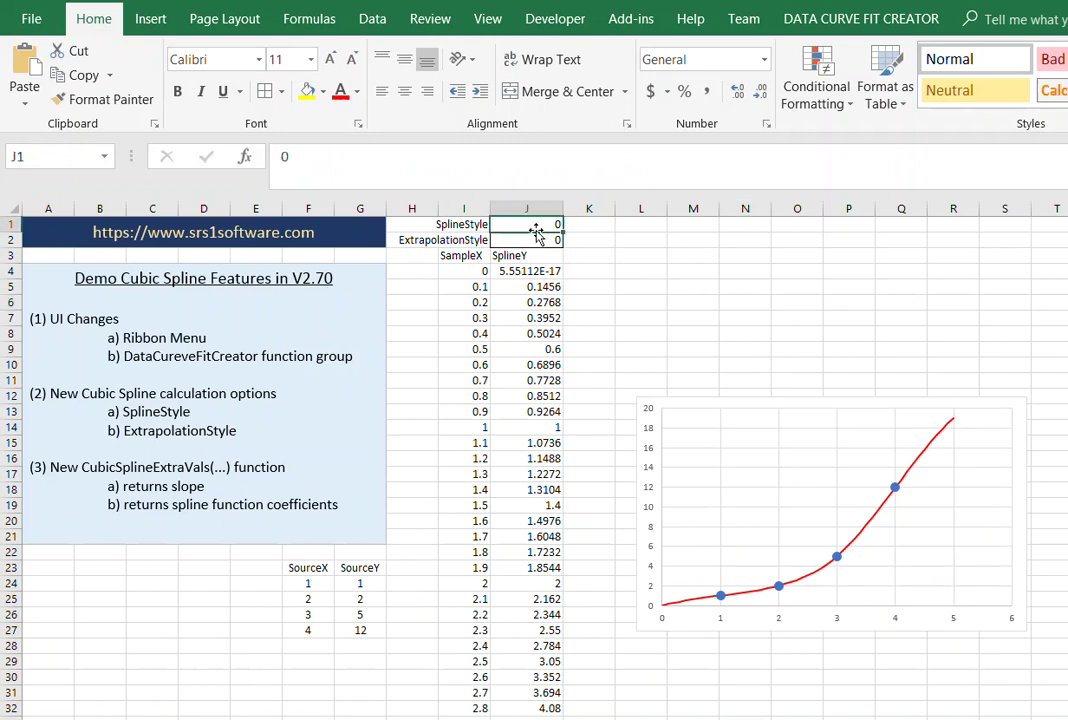
type("1")
key("Return")
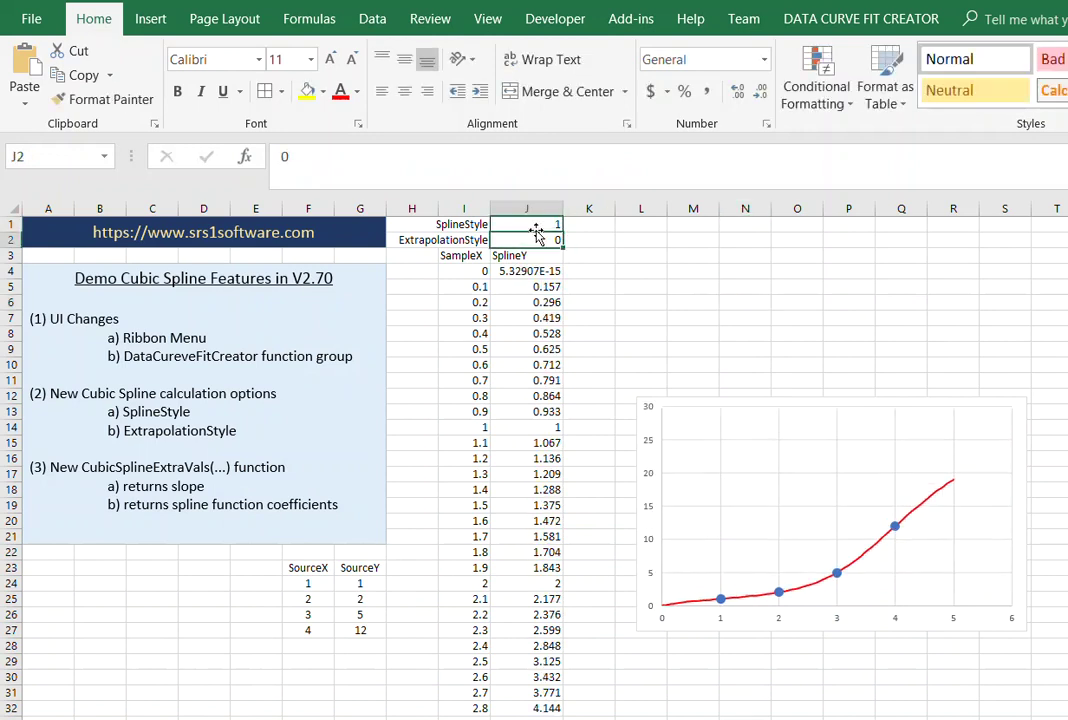
left_click(528, 226)
type("0")
key("Return")
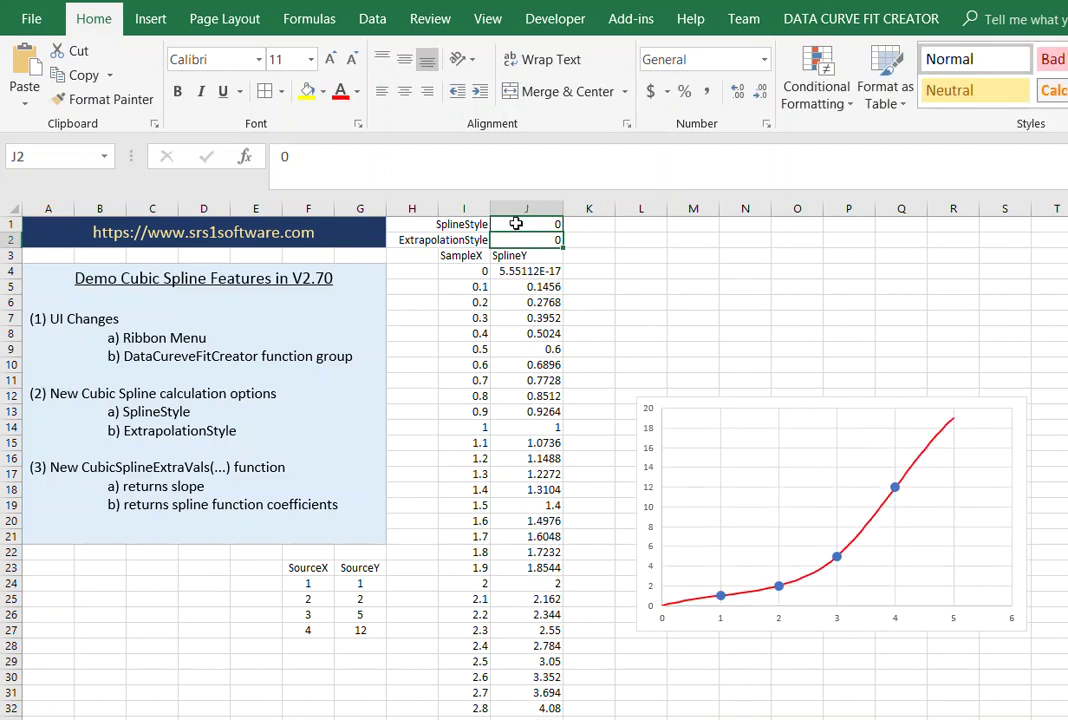
left_click(523, 224)
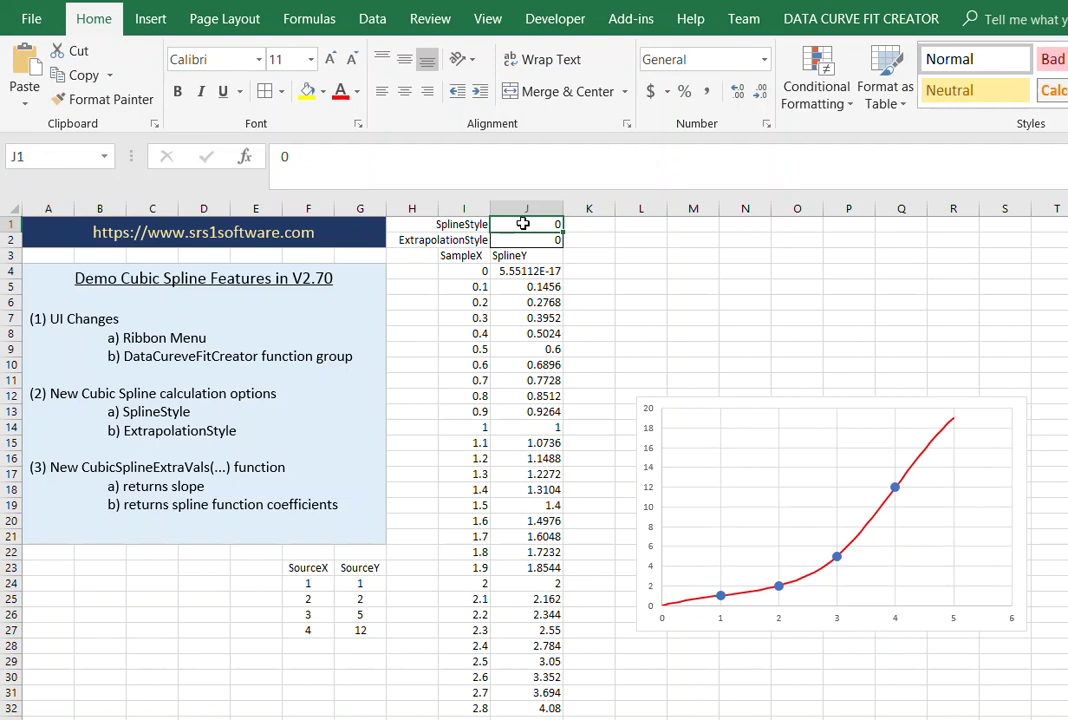
left_click(523, 239)
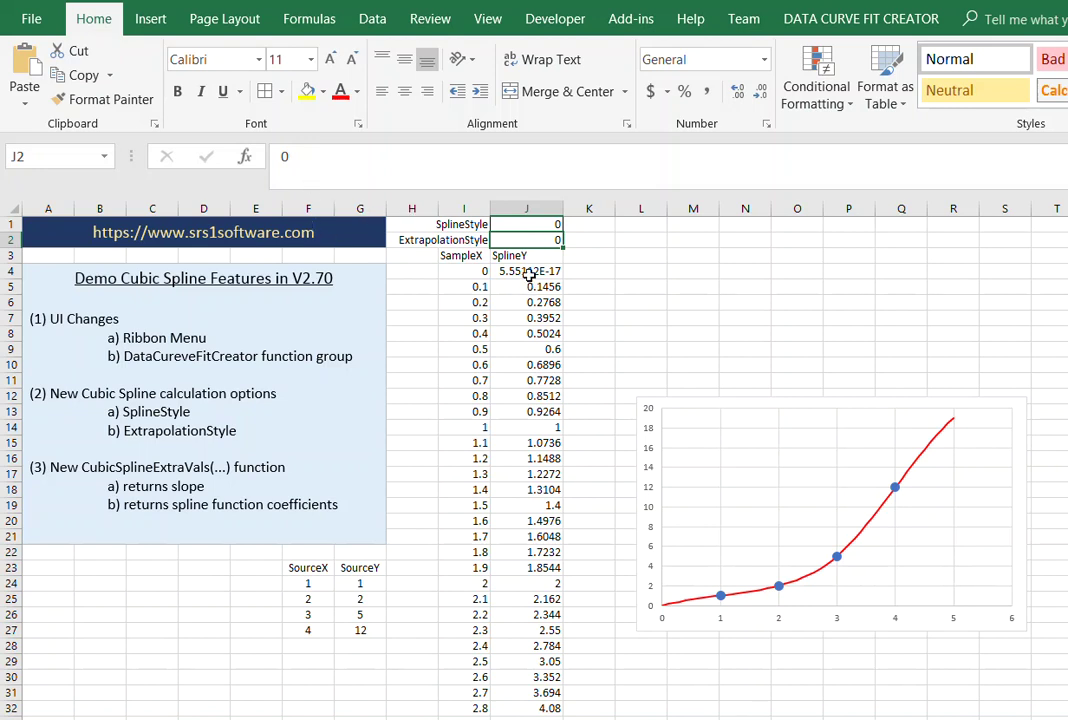
left_click(528, 272)
key("F2")
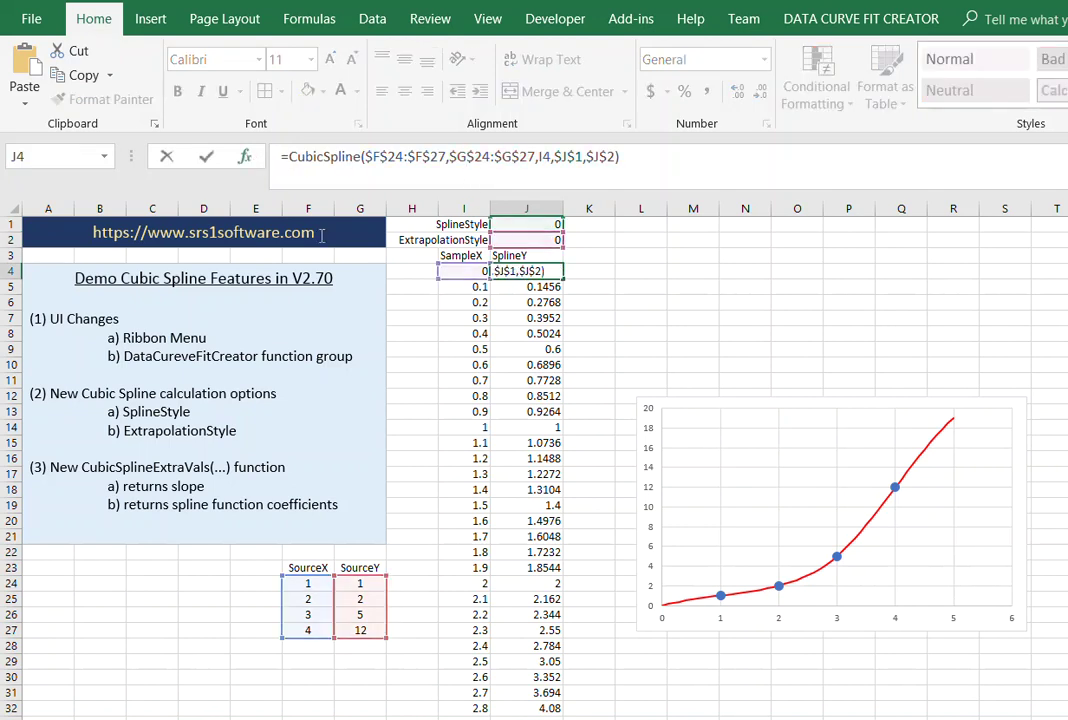
left_click(245, 157)
left_click(505, 428)
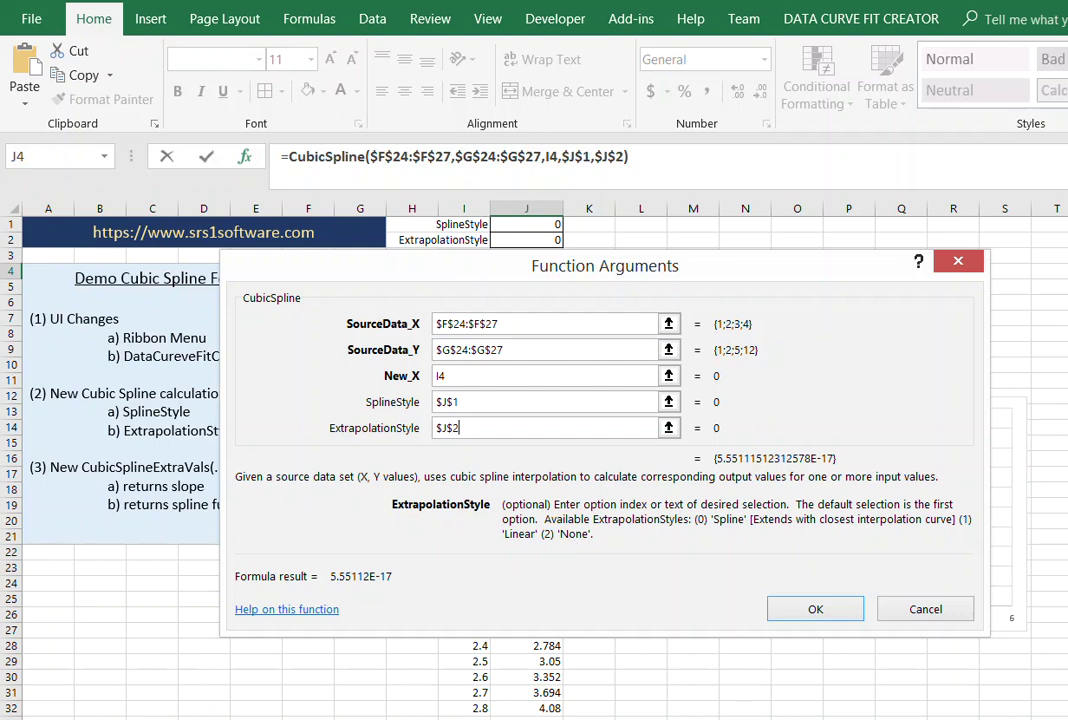
left_click(940, 609)
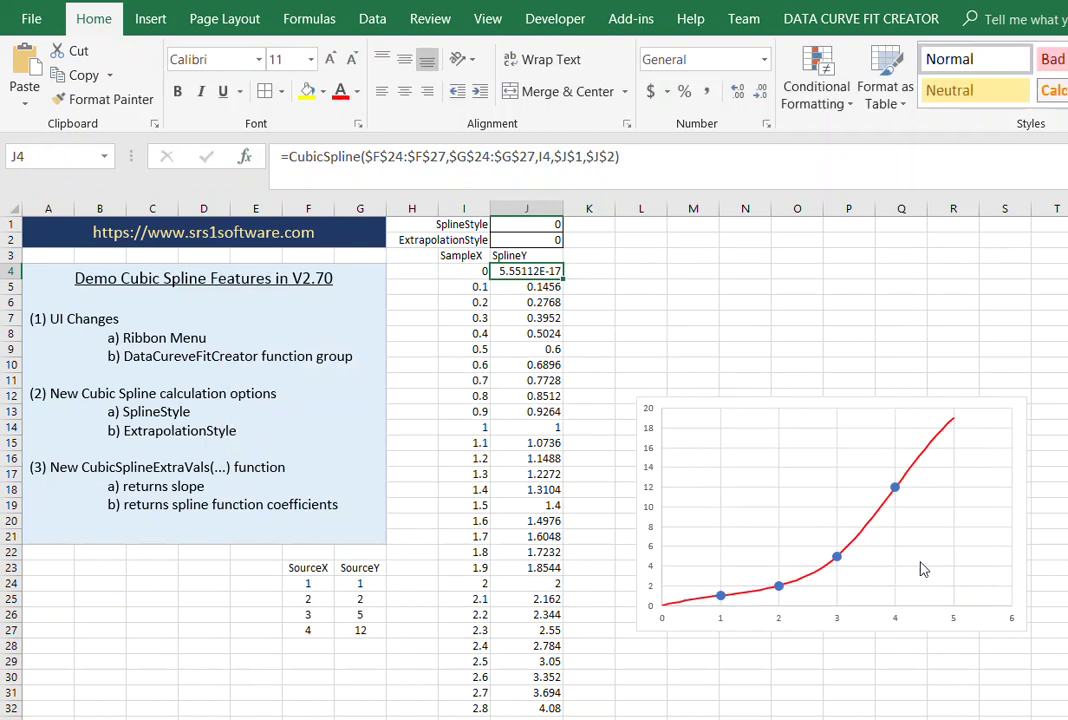
left_click(543, 240)
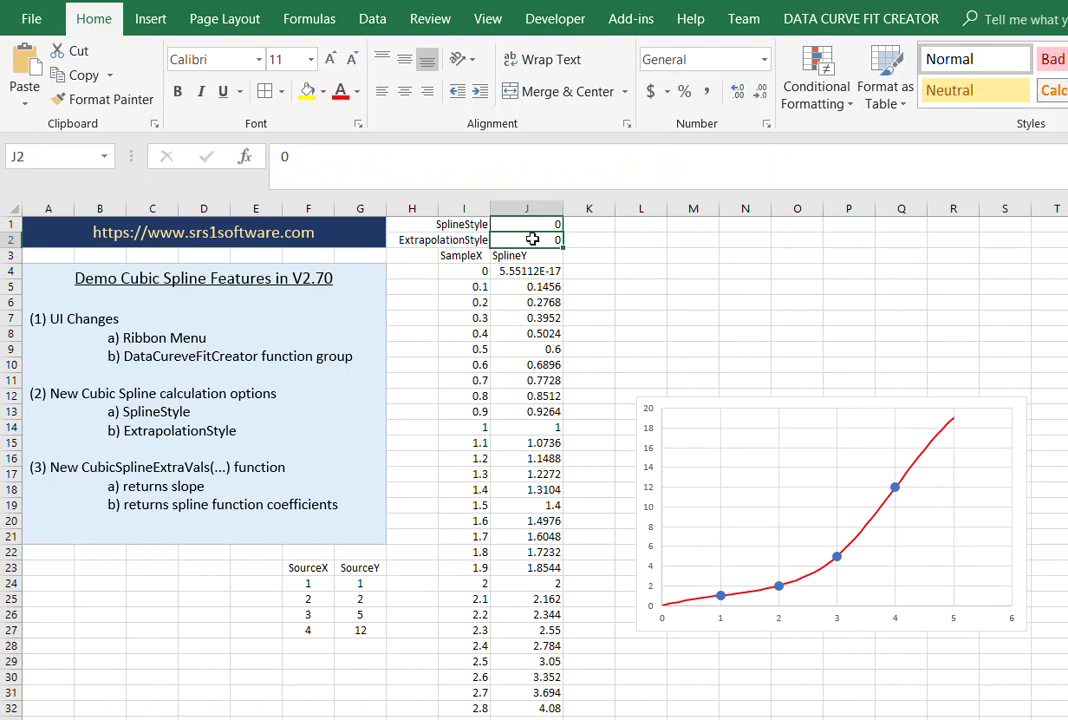
type("1")
key("Return")
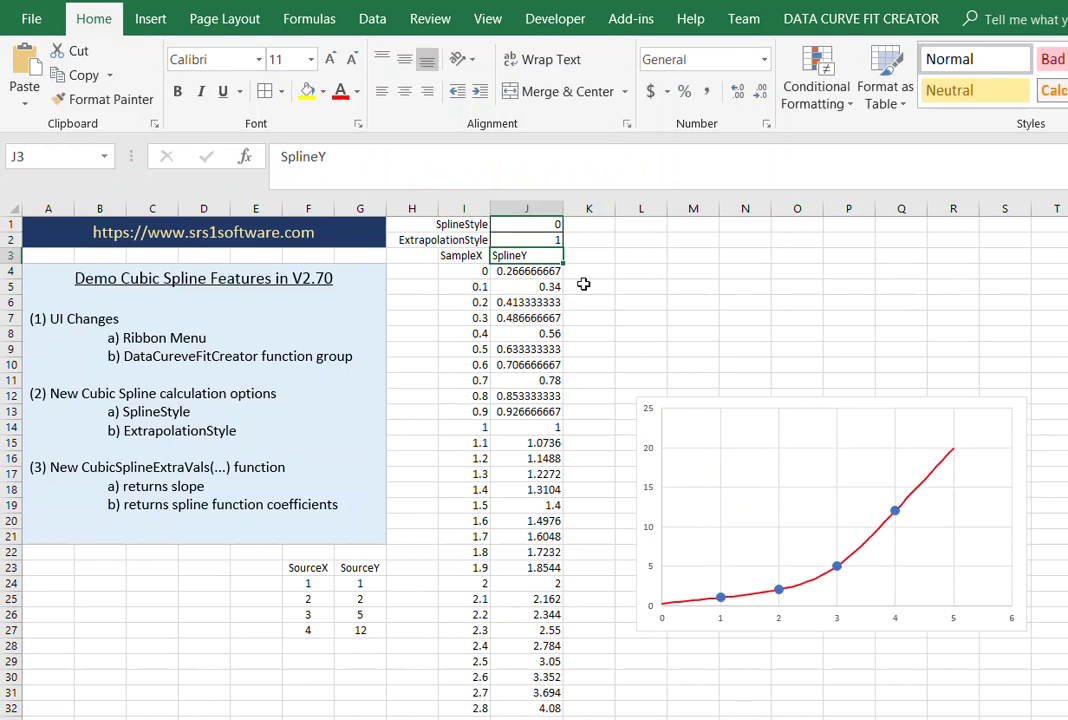
left_click(542, 241)
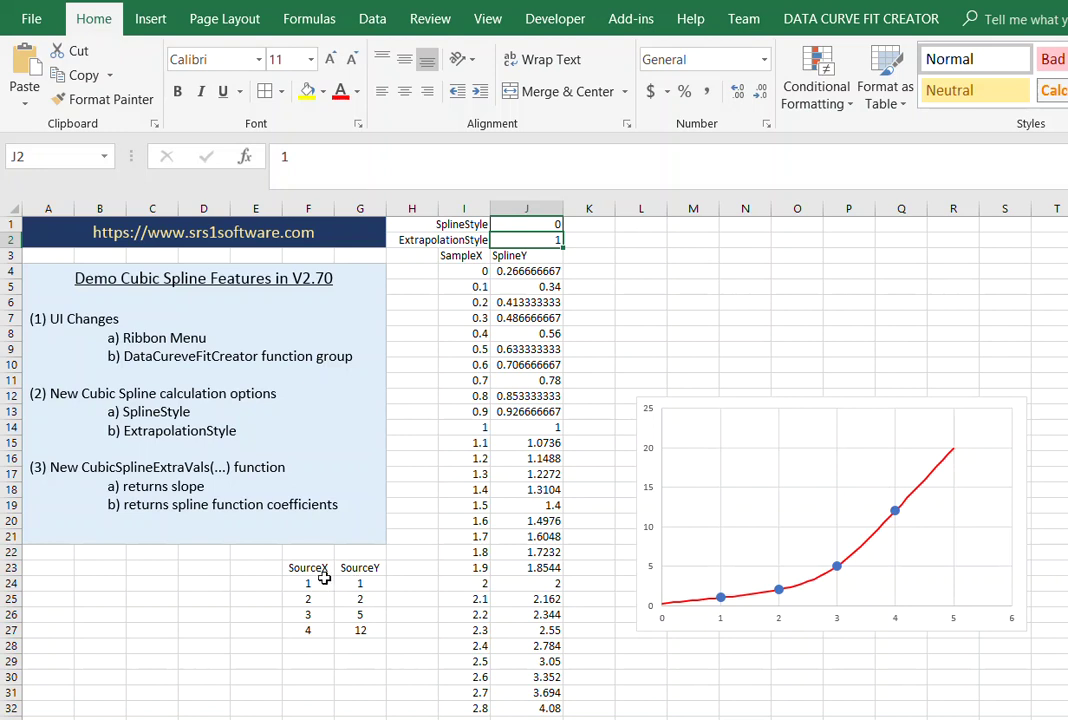
left_click_drag(310, 587, 308, 627)
mouse_move(708, 600)
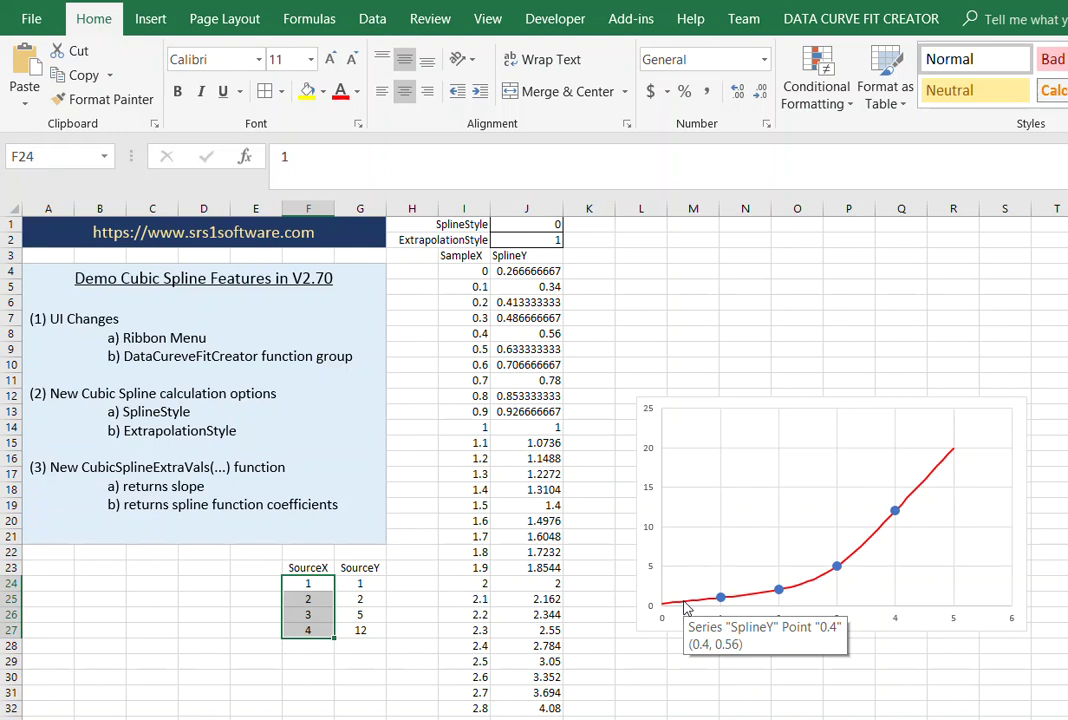
mouse_move(893, 512)
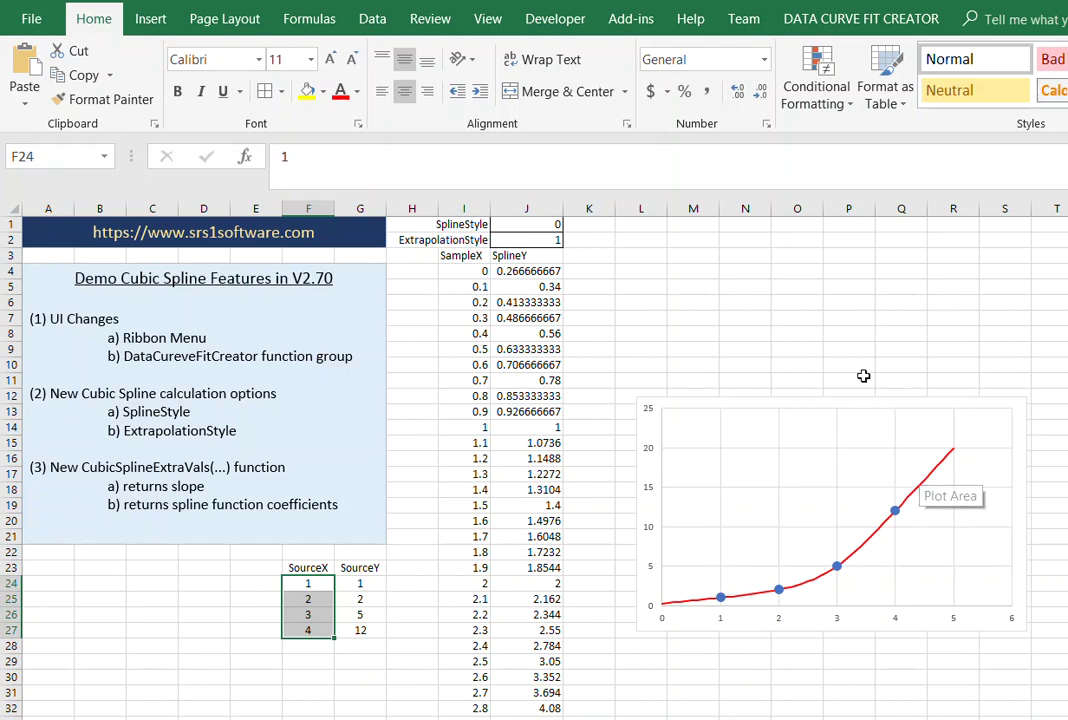
left_click(693, 271)
Try ExtrapolationStyle 0 and then 2 in J2, watching the chart.
left_click(533, 240)
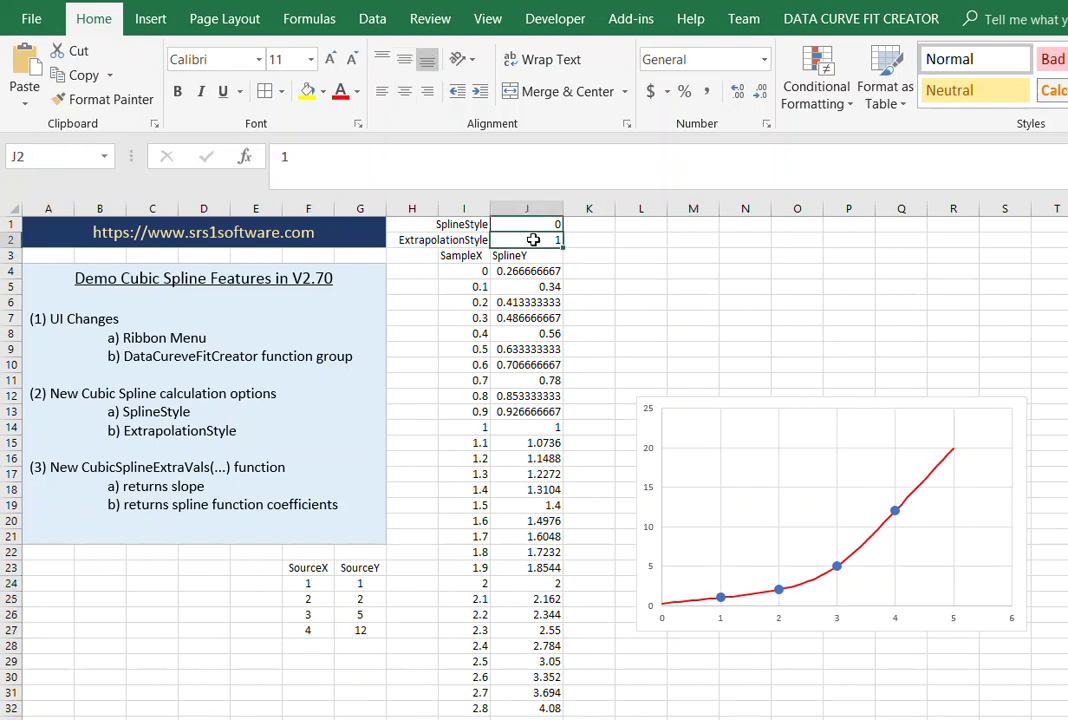
type("0")
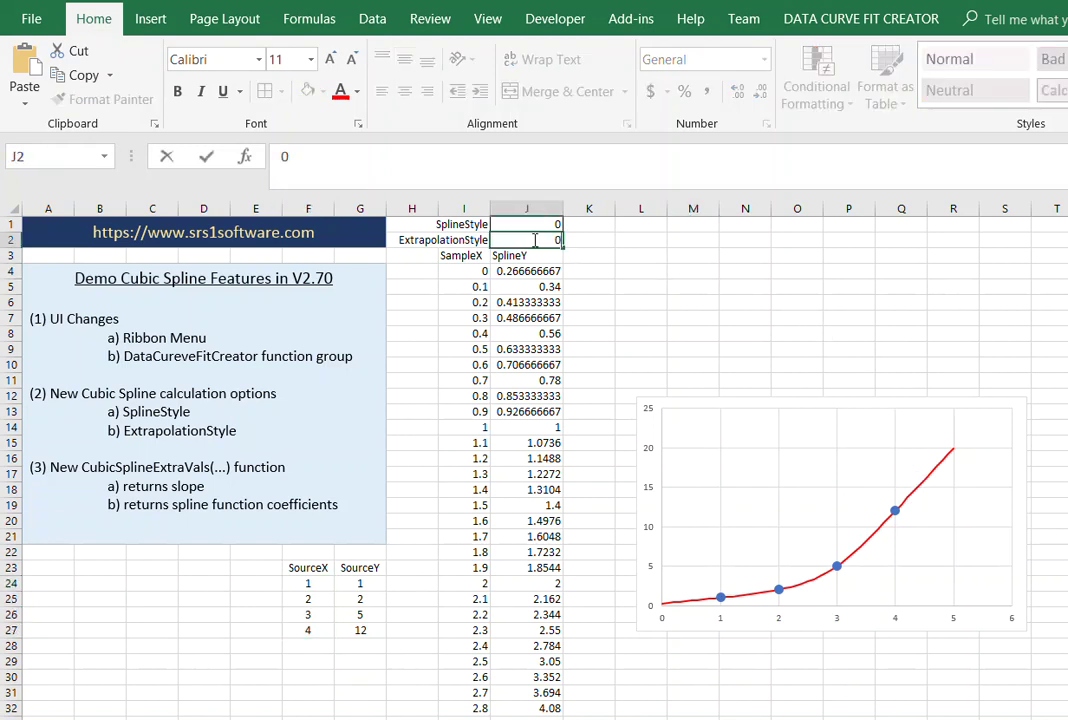
key("Return")
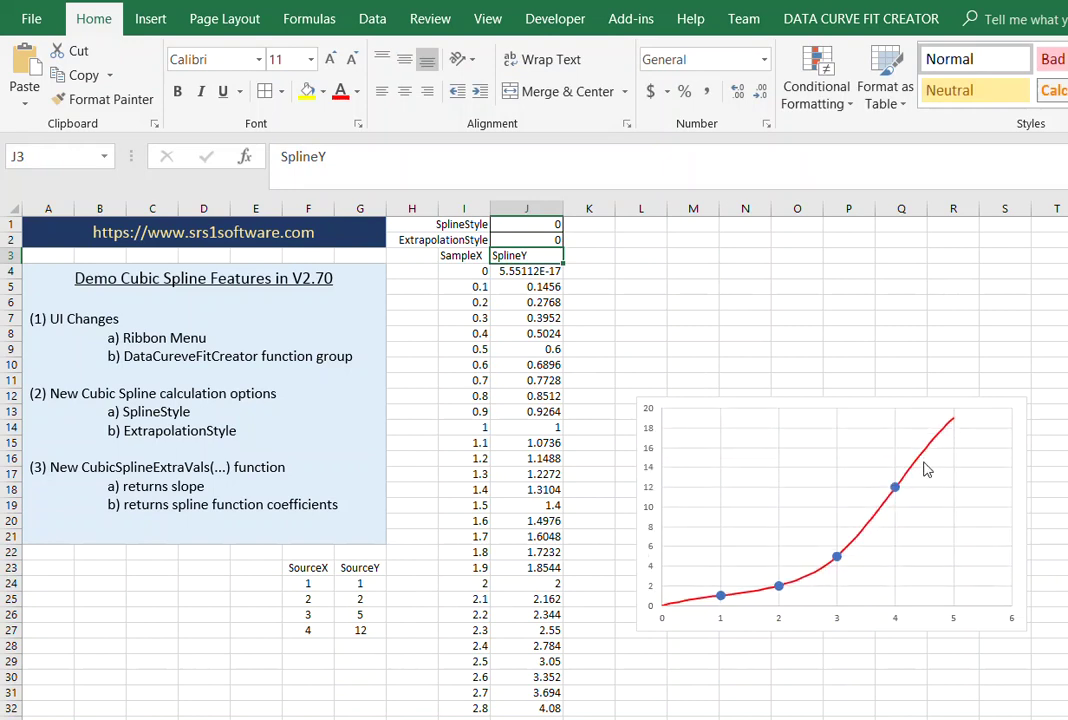
mouse_move(922, 436)
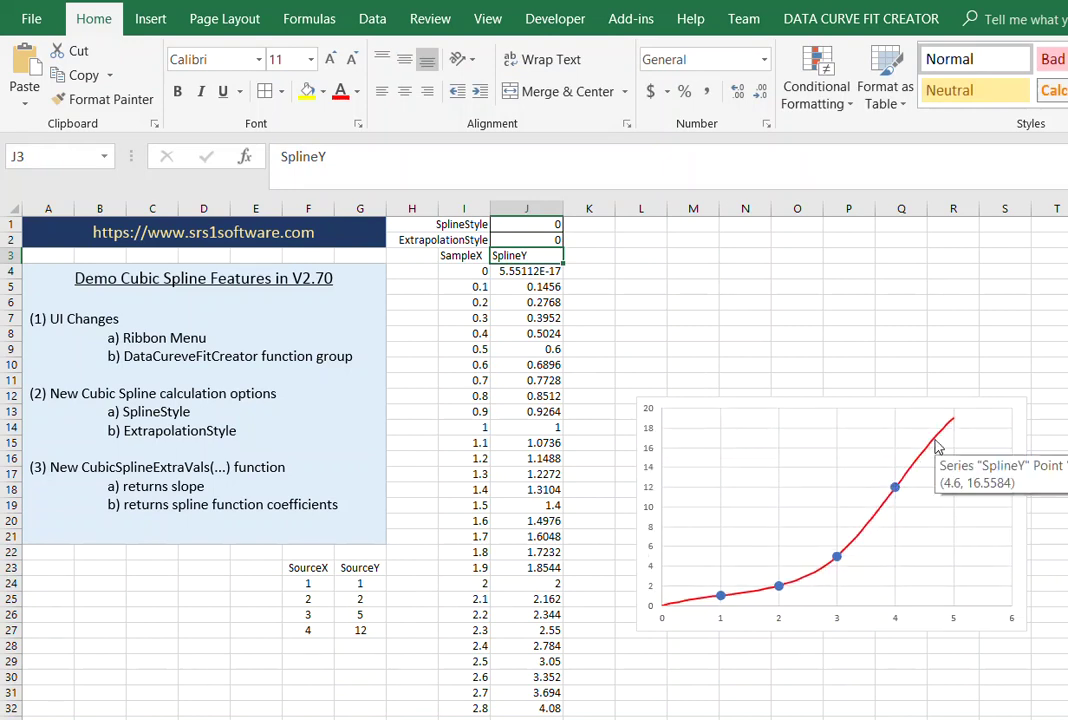
left_click(531, 240)
type("2")
key("Return")
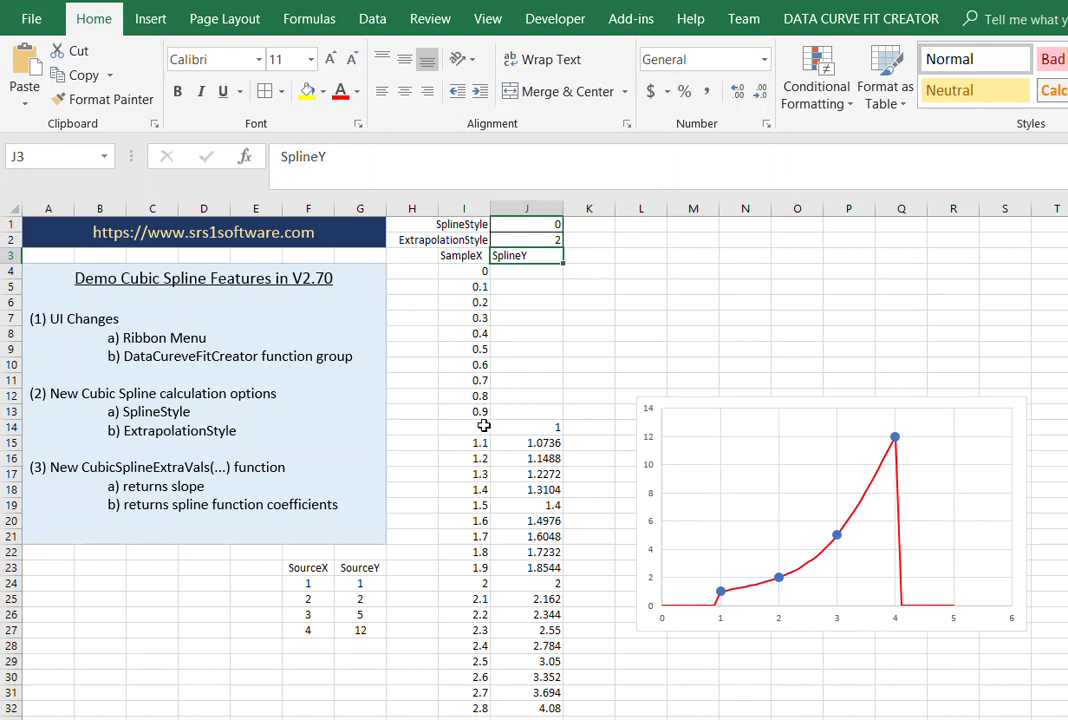
Try ExtrapolationStyle 'Spline' in J2, then reset it to 0.
left_click(535, 240)
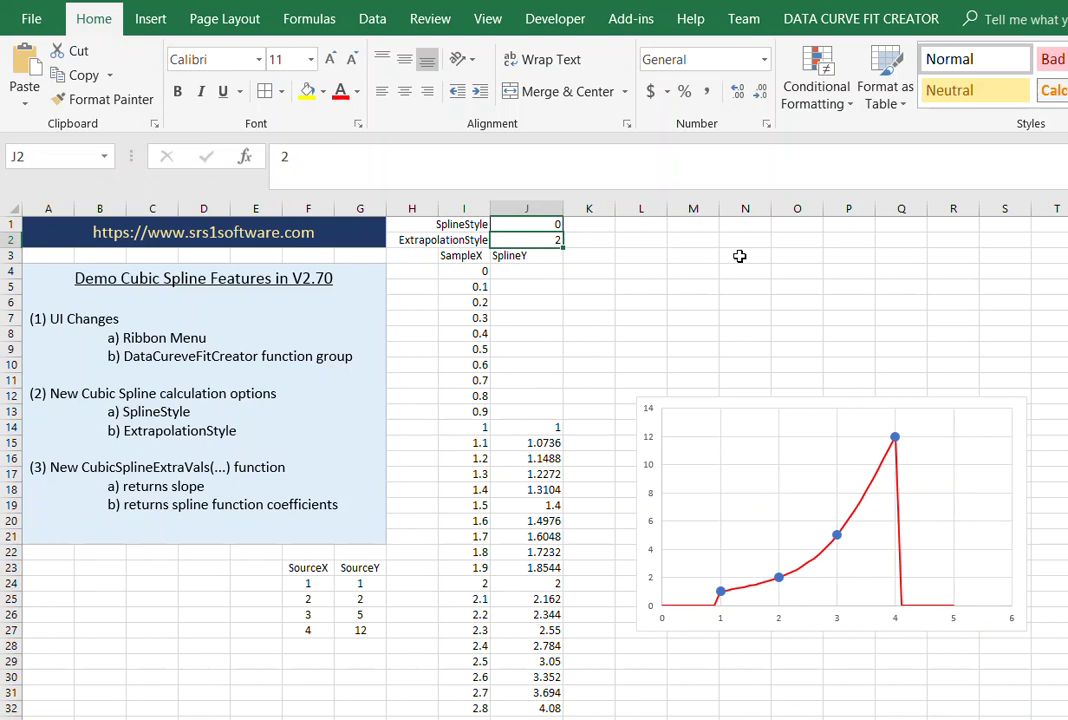
type("SplineY")
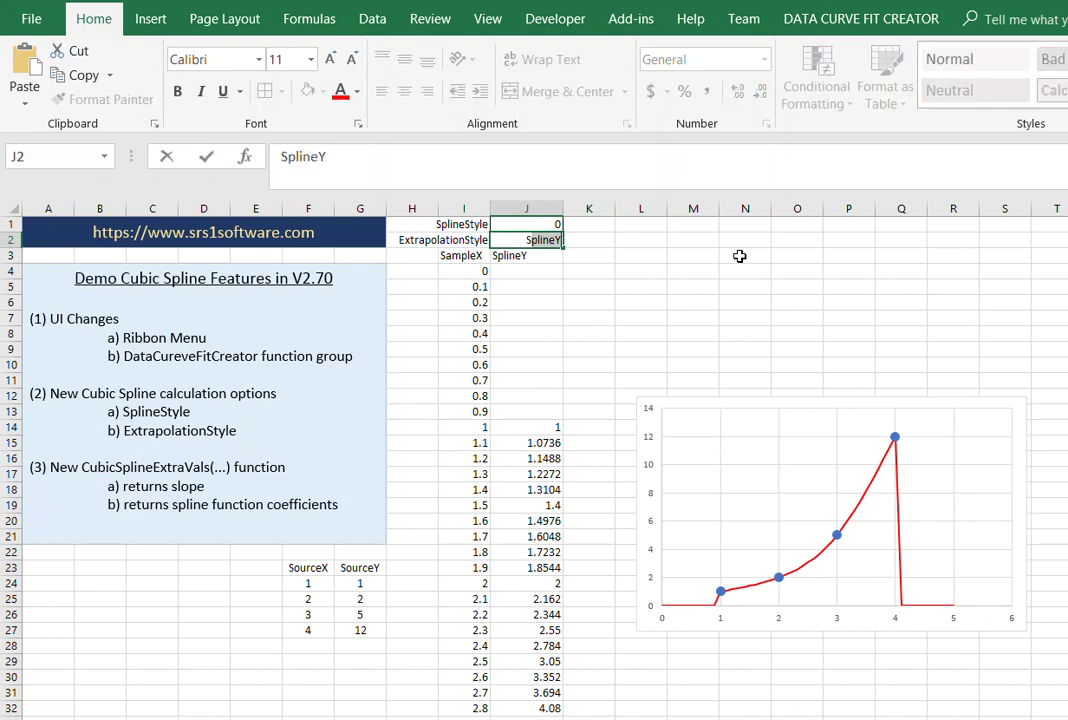
key("BackSpace")
key("Return")
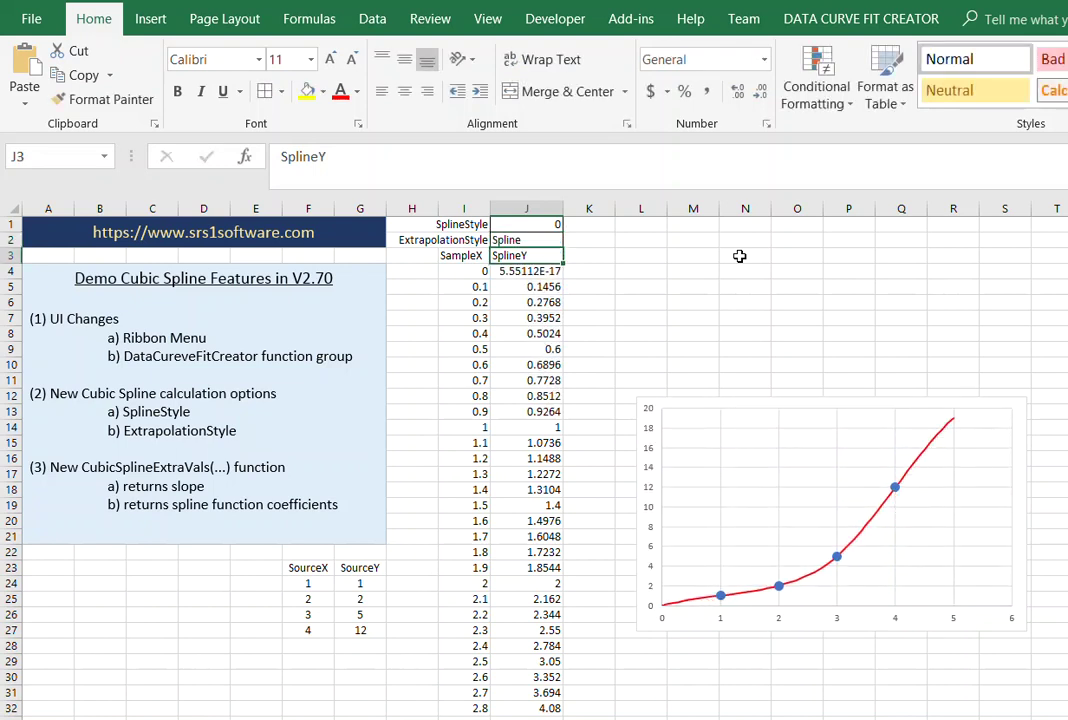
key("Up")
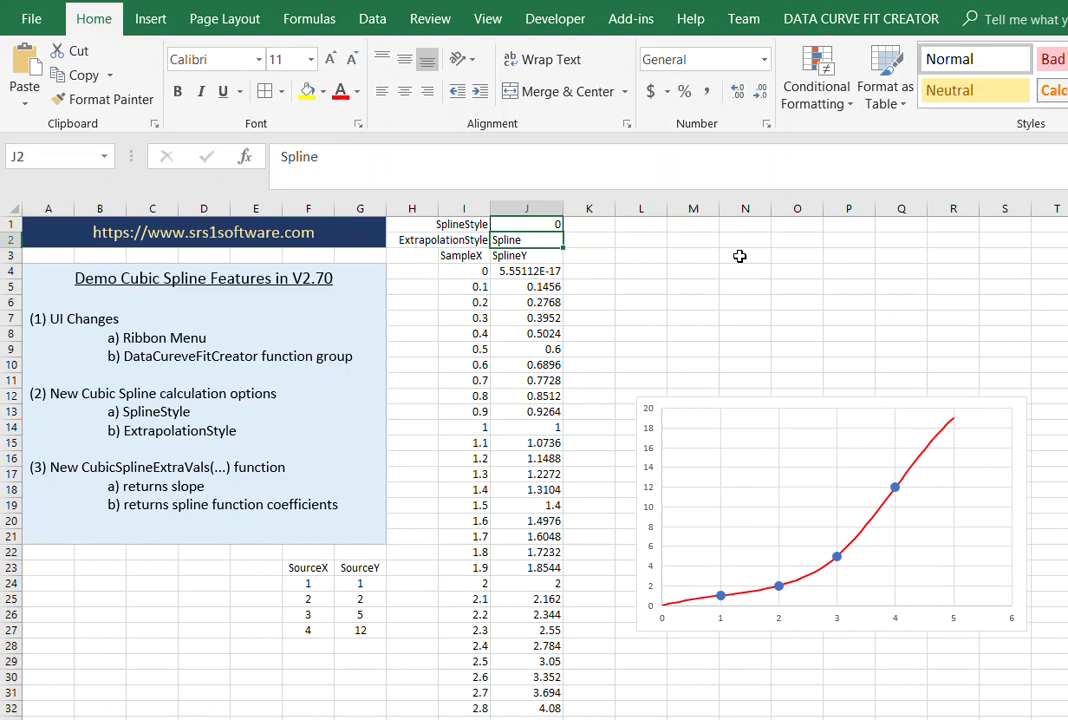
type("0")
key("Return")
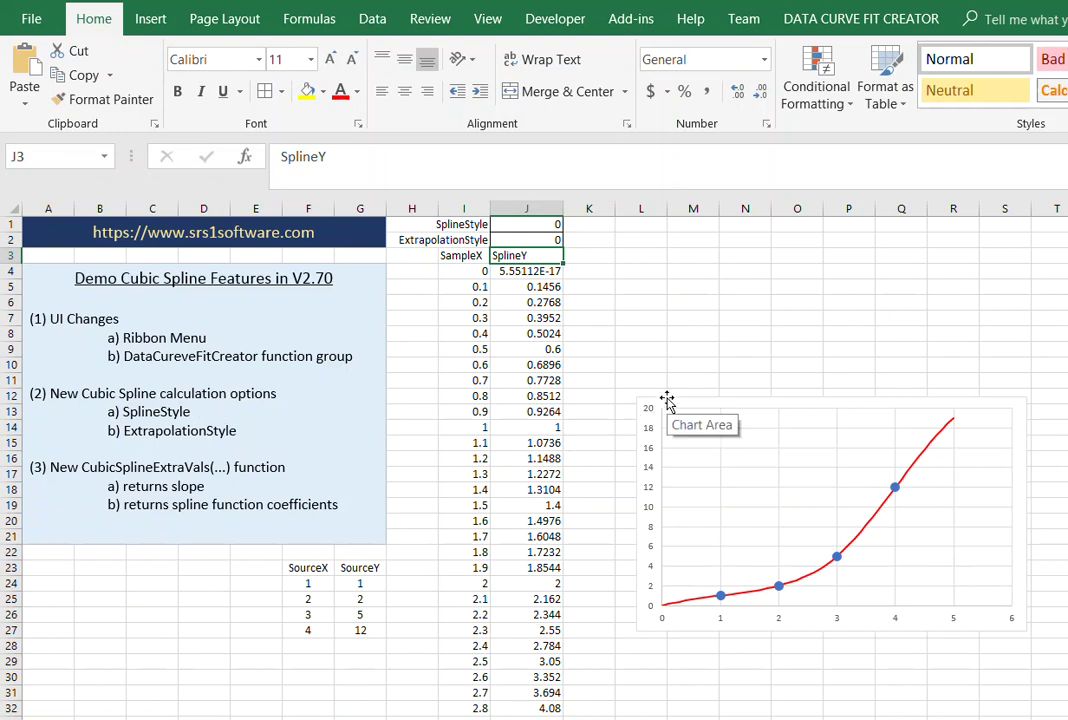
Drag the chart to the right of the table and select K4:O4.
left_click_drag(667, 400, 1066, 402)
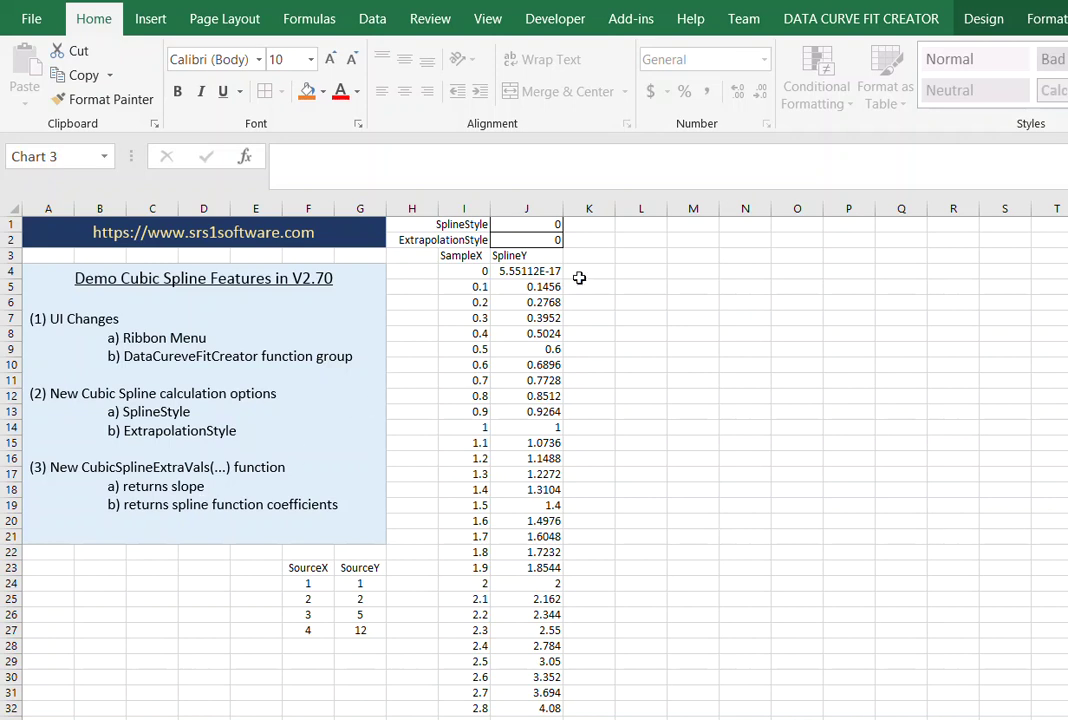
left_click_drag(582, 272, 777, 268)
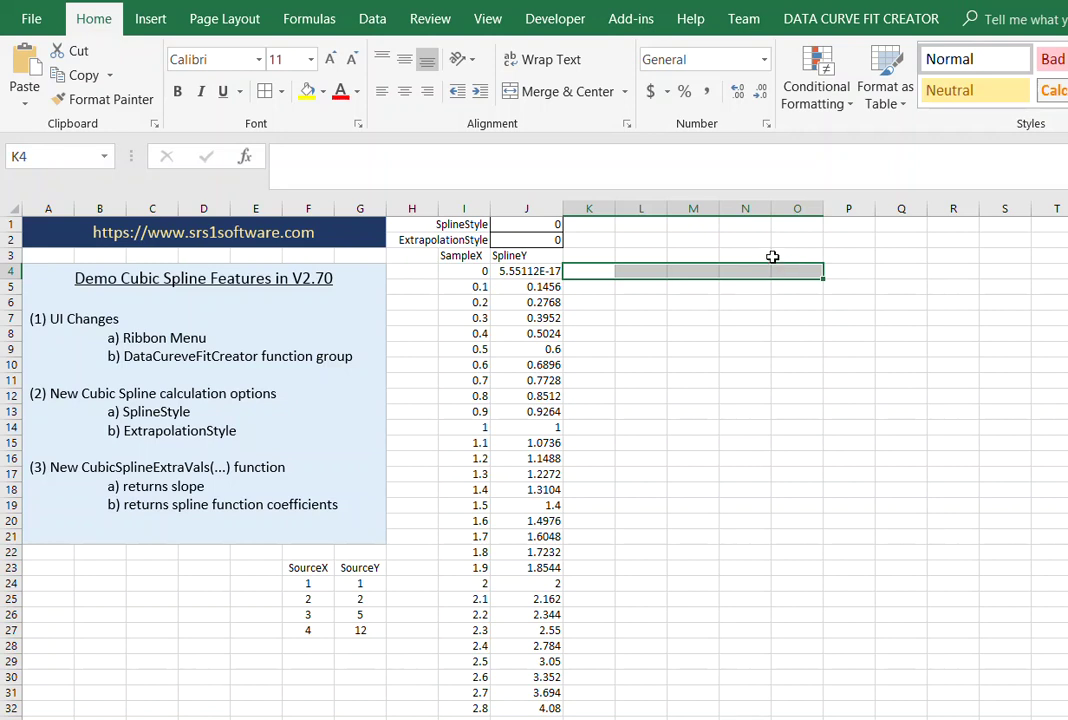
Insert CubicSplineExtraVals in K4 with $F$24:$F$27, $G$24:$G$27 and New_X I4.
left_click(247, 159)
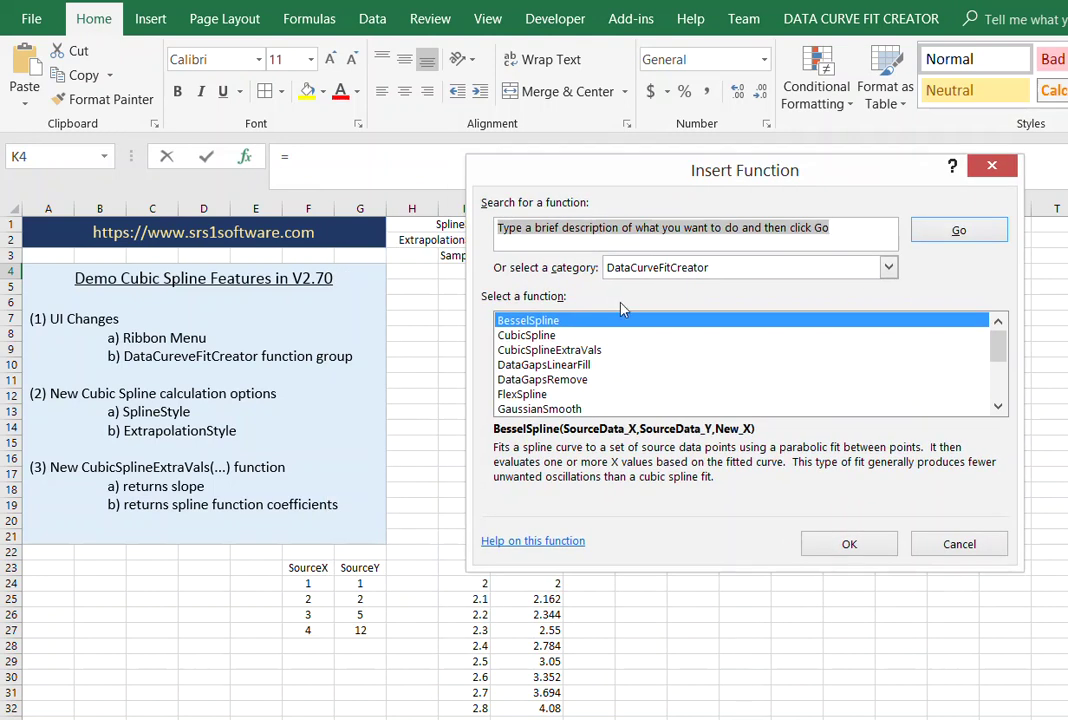
left_click(553, 350)
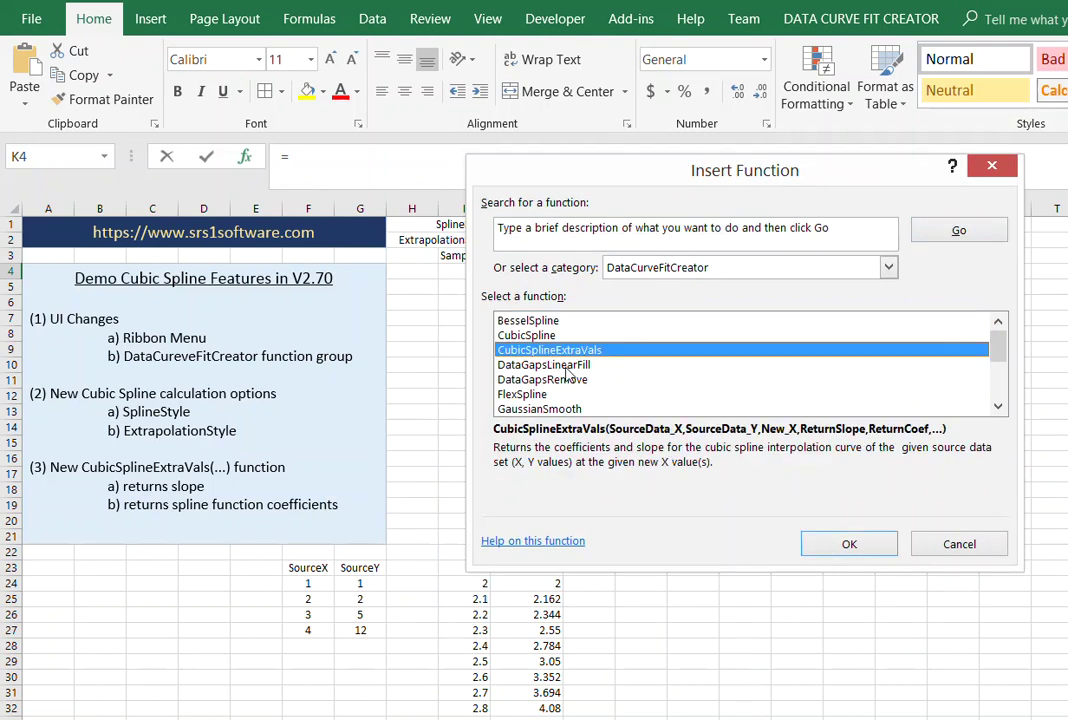
left_click(842, 545)
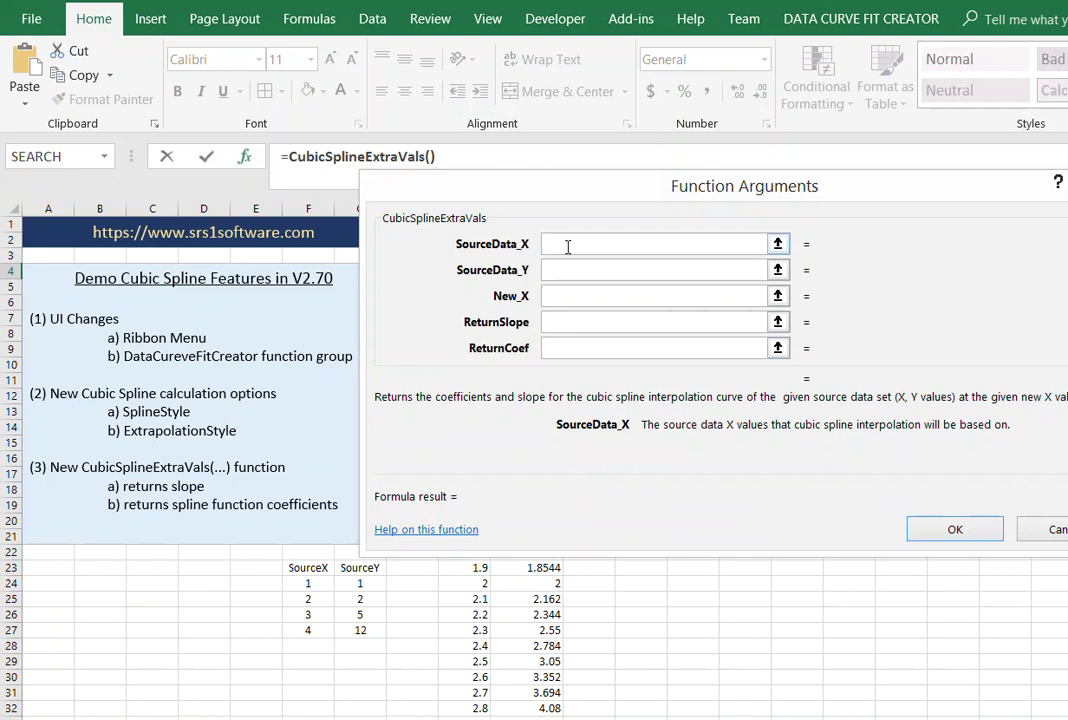
left_click_drag(460, 185, 632, 245)
left_click(308, 582)
left_click_drag(308, 582, 307, 625)
key("F4")
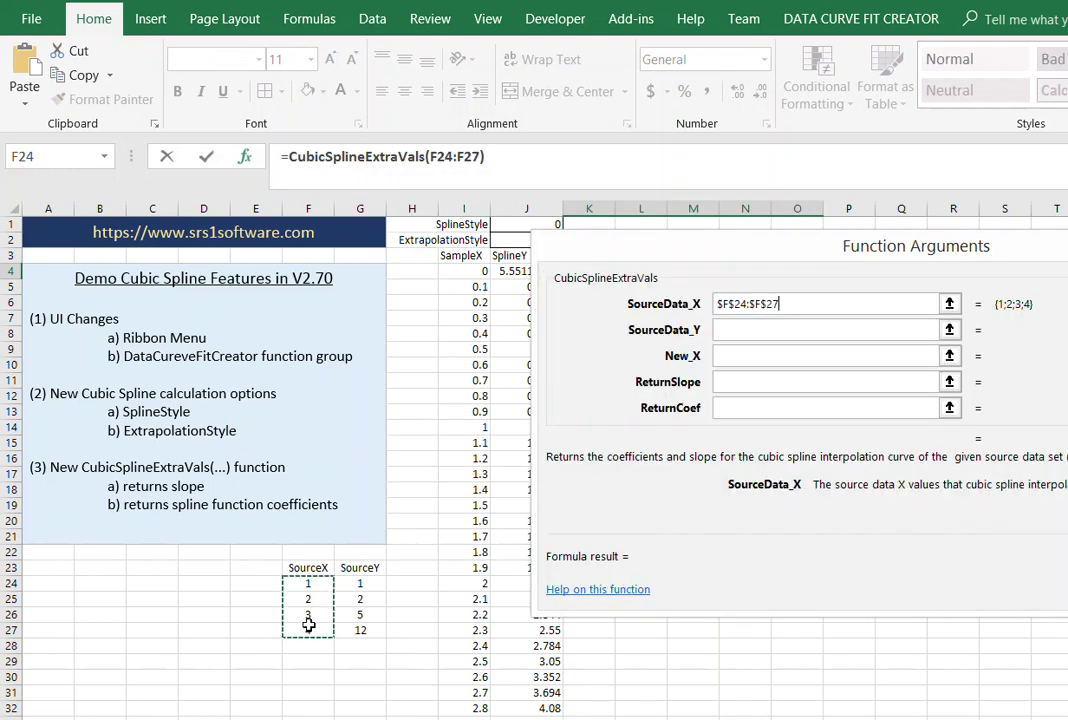
left_click(807, 333)
left_click_drag(384, 582, 386, 635)
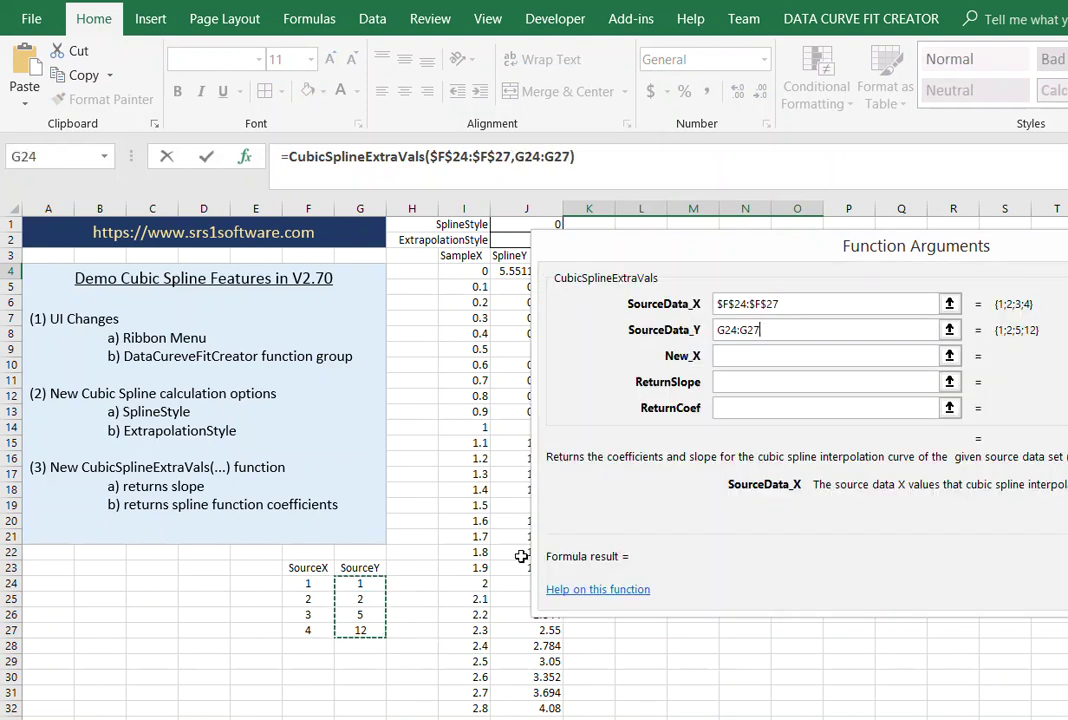
key("F4")
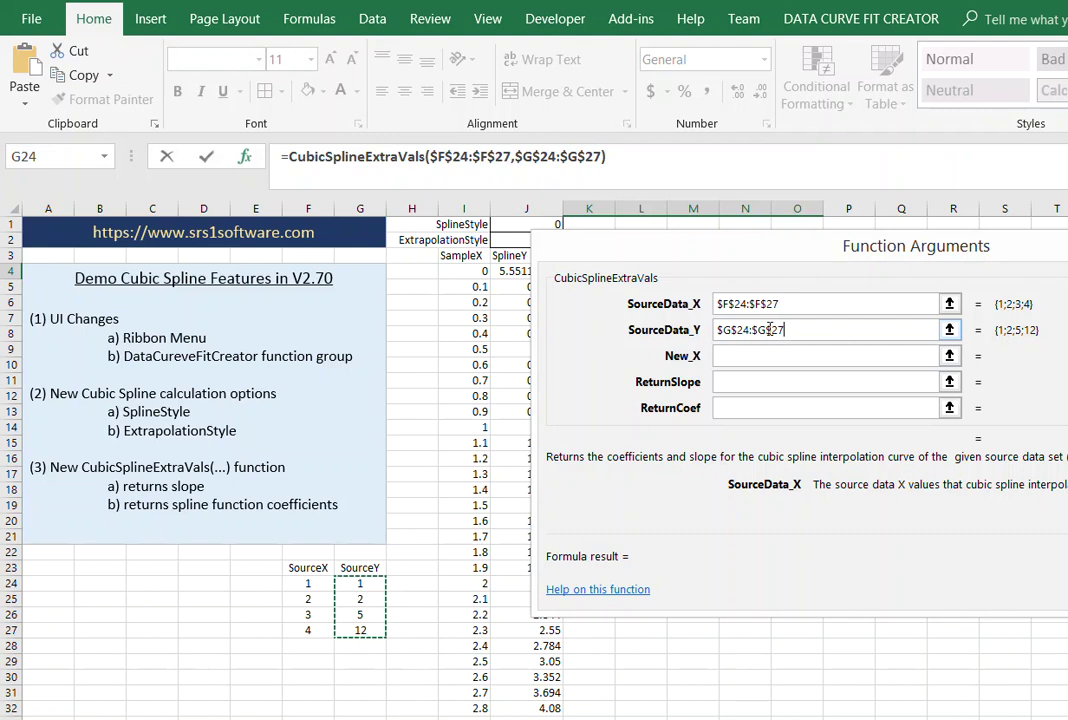
left_click(763, 355)
left_click(476, 272)
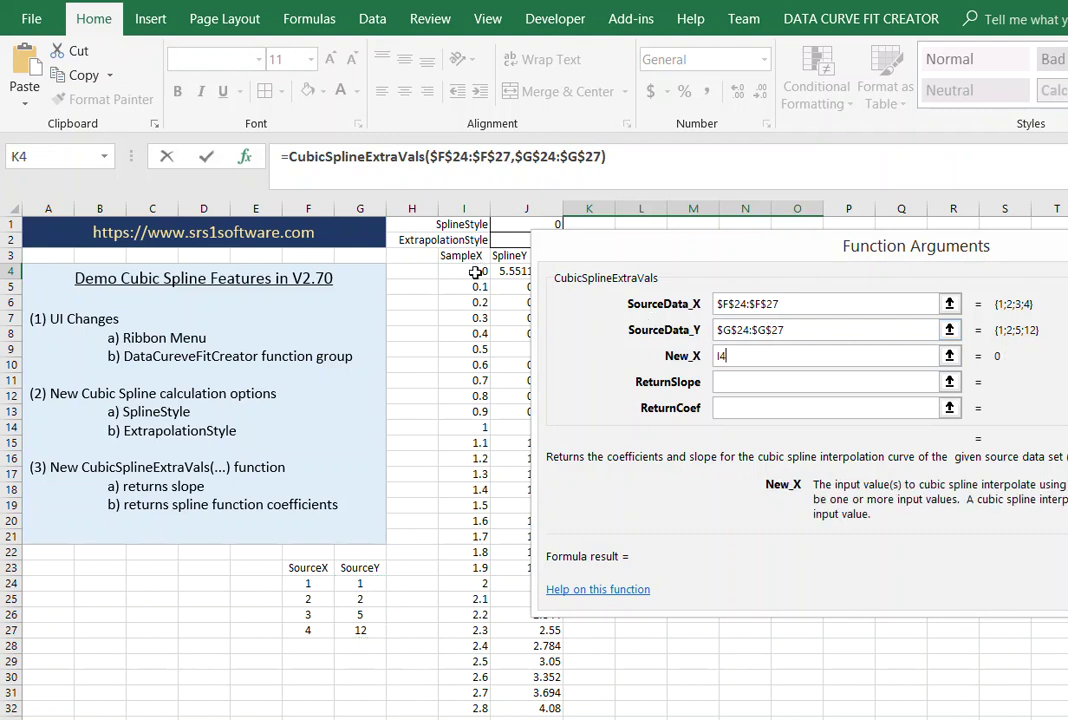
Set ReturnSlope and ReturnCoef to TRUE, styles to $J$1 and $J$2, and enter the formula.
left_click(741, 379)
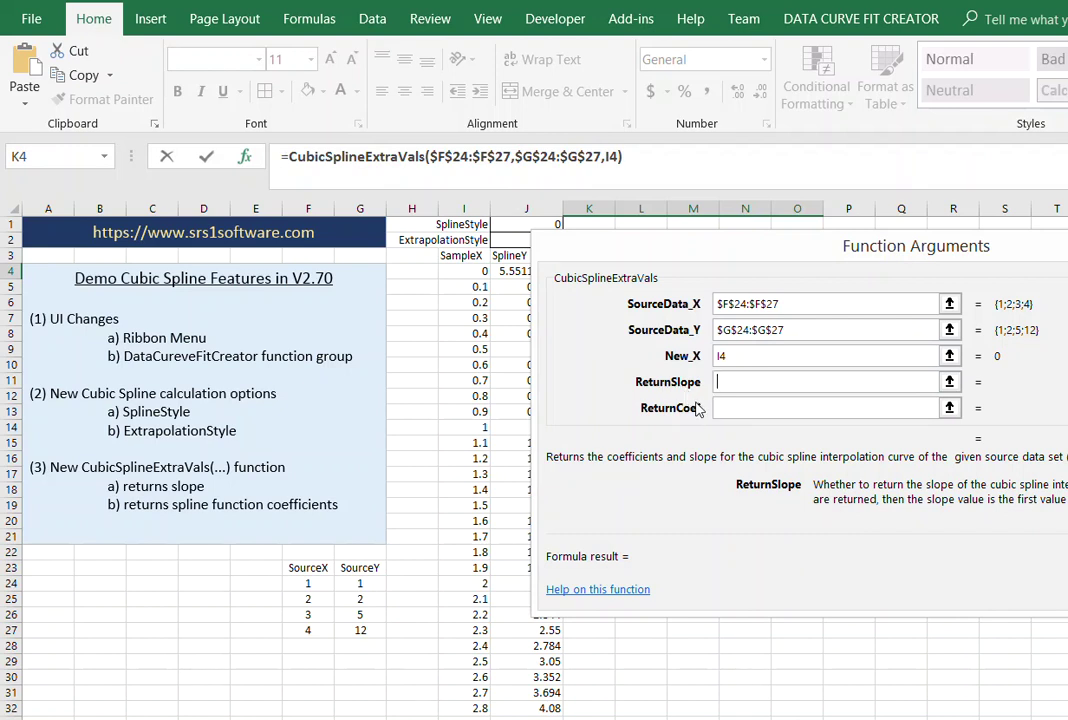
type("true")
key("Tab")
type("true")
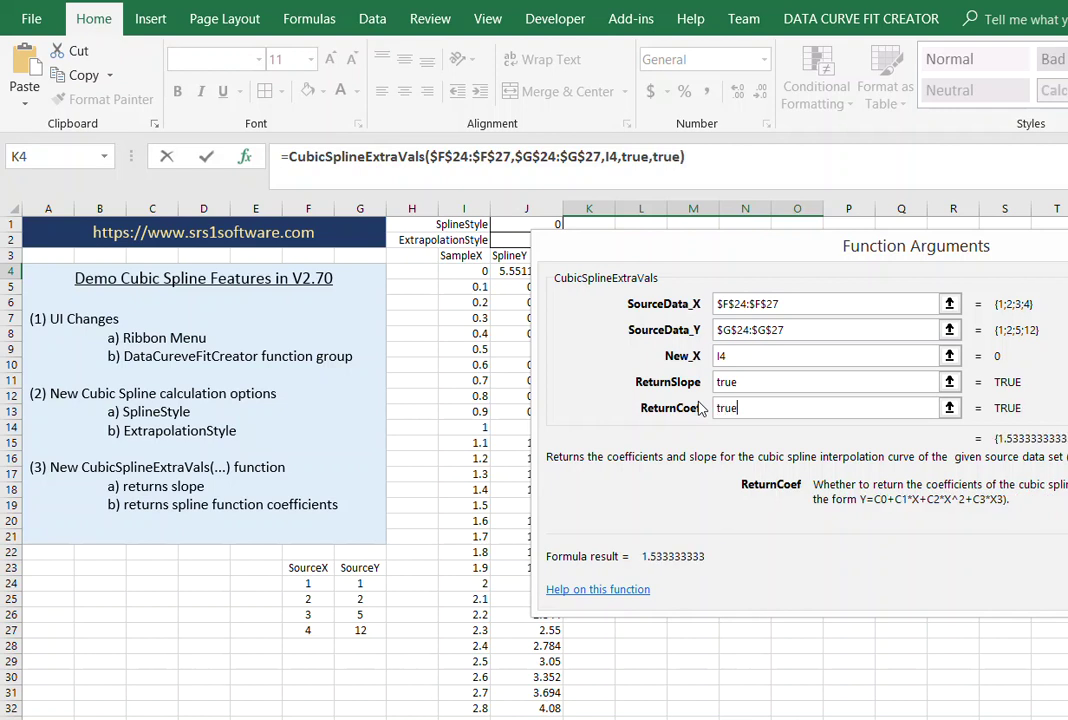
key("Tab")
key("Tab")
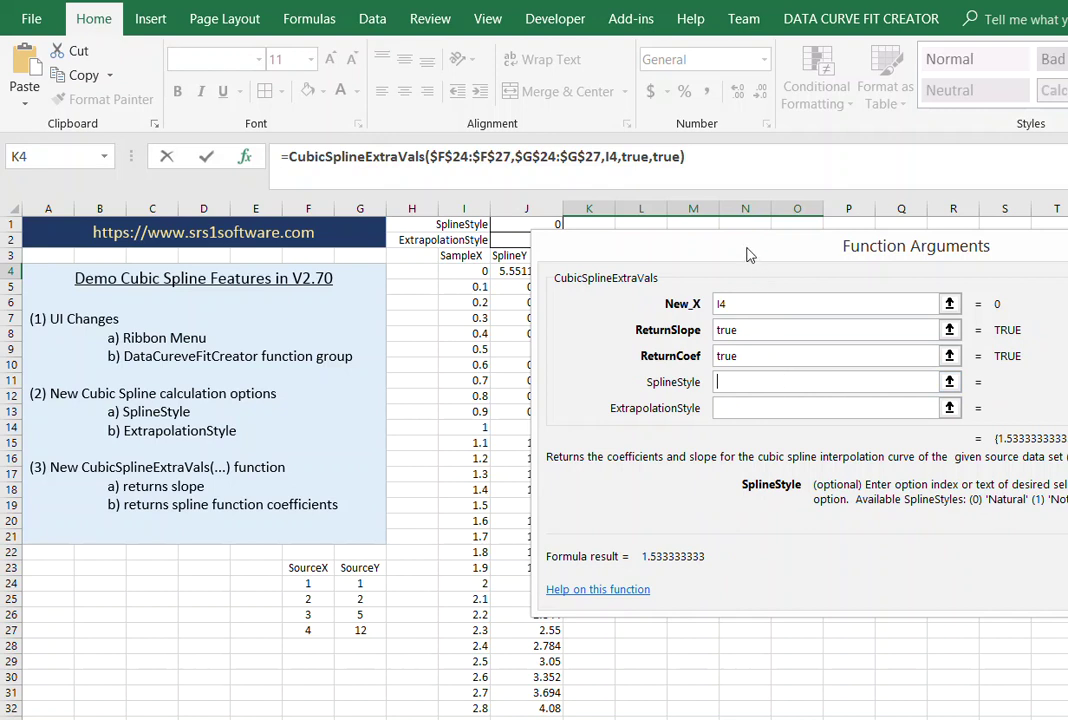
left_click_drag(746, 250, 772, 390)
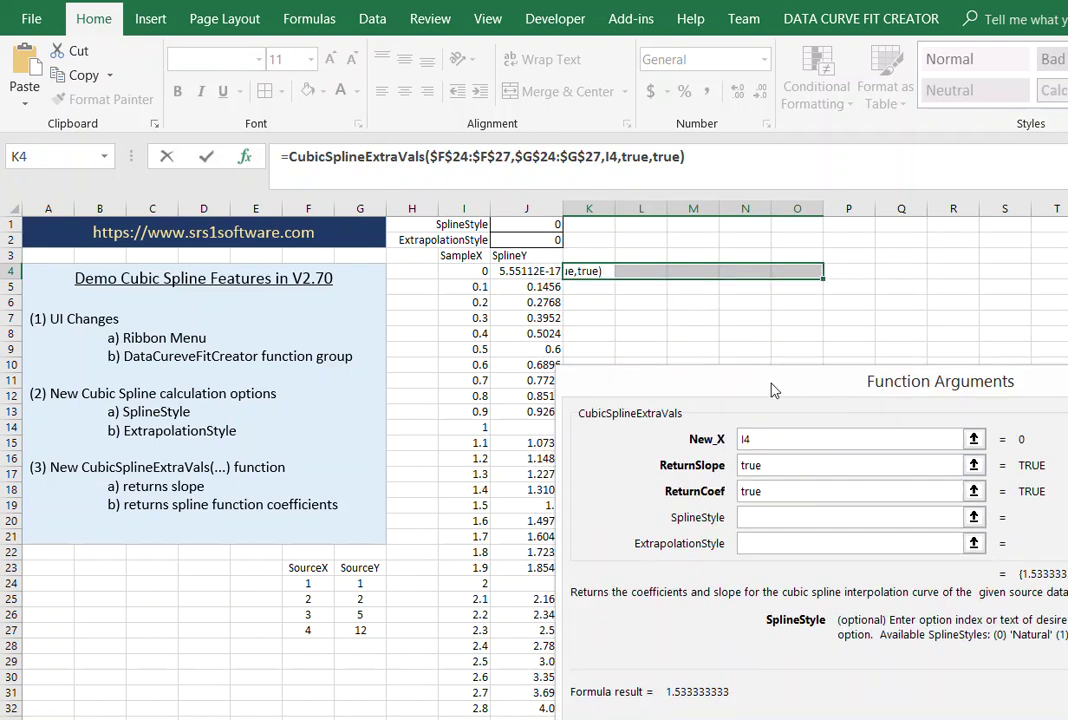
left_click(513, 229)
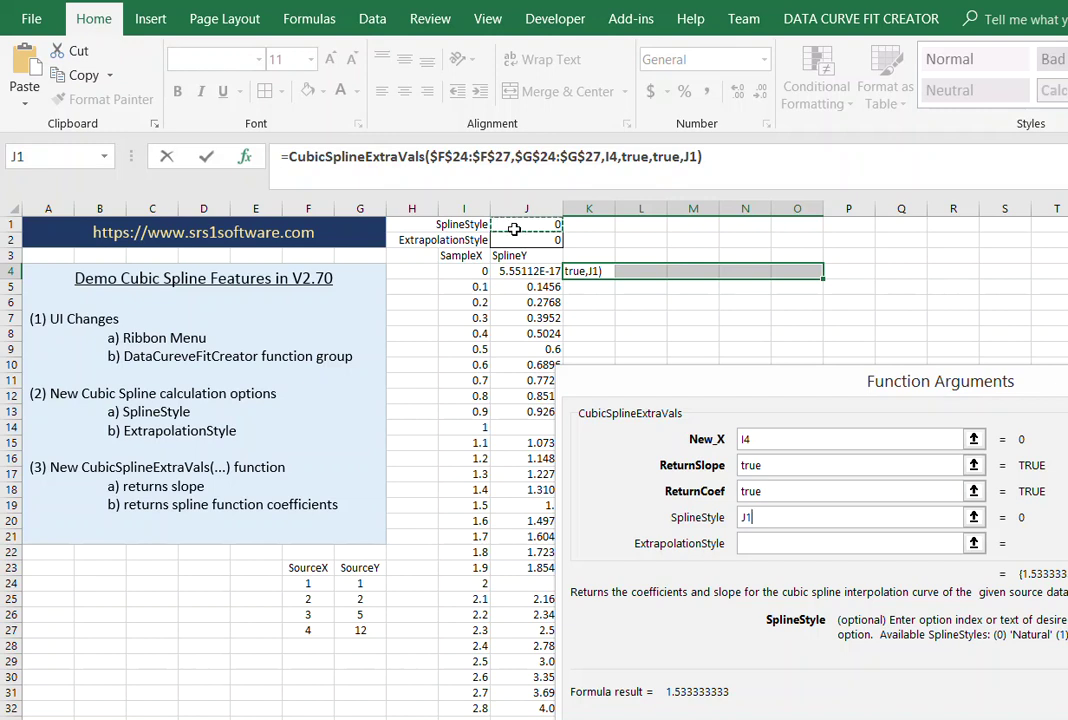
key("F4")
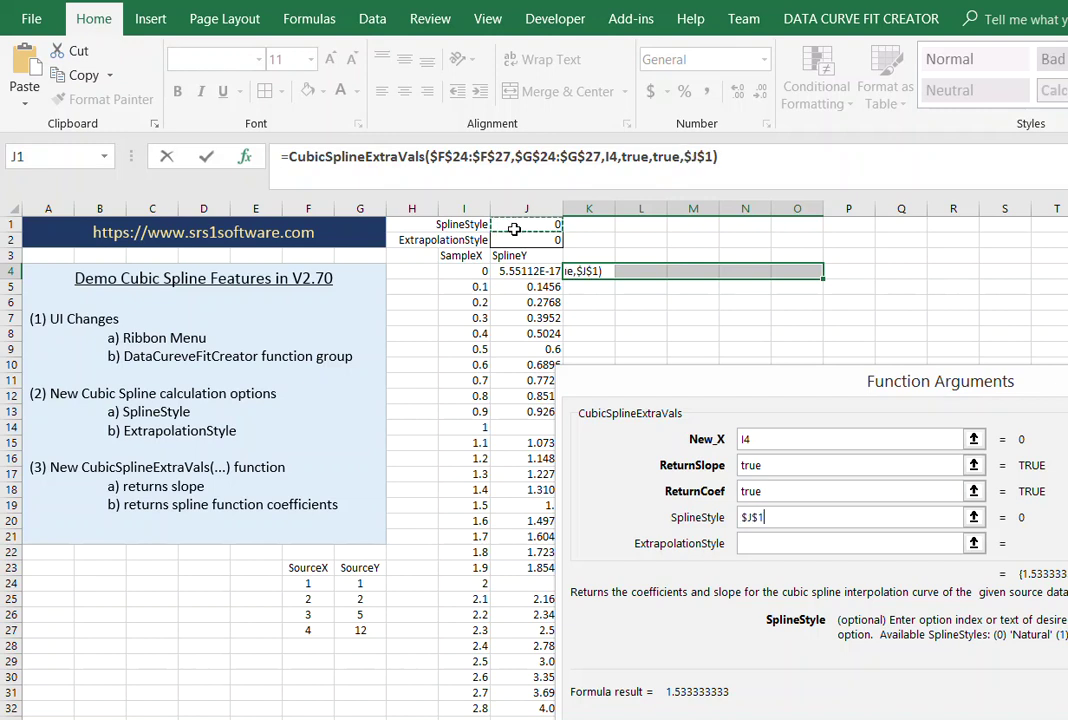
left_click(787, 543)
left_click(554, 240)
key("F4")
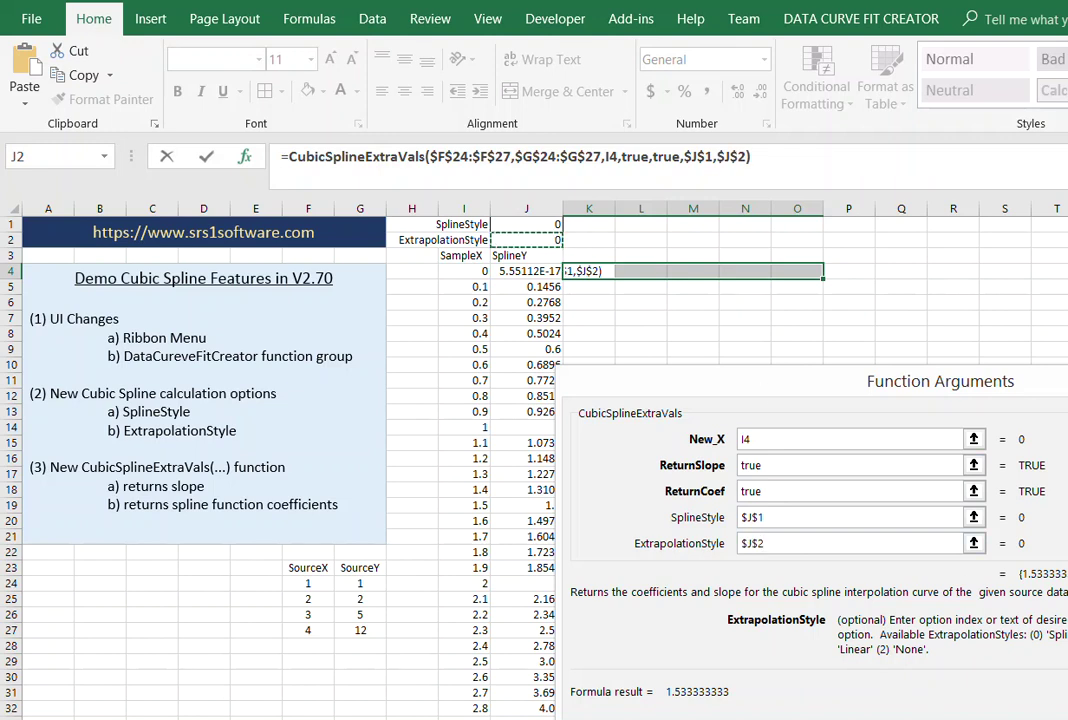
key("Return")
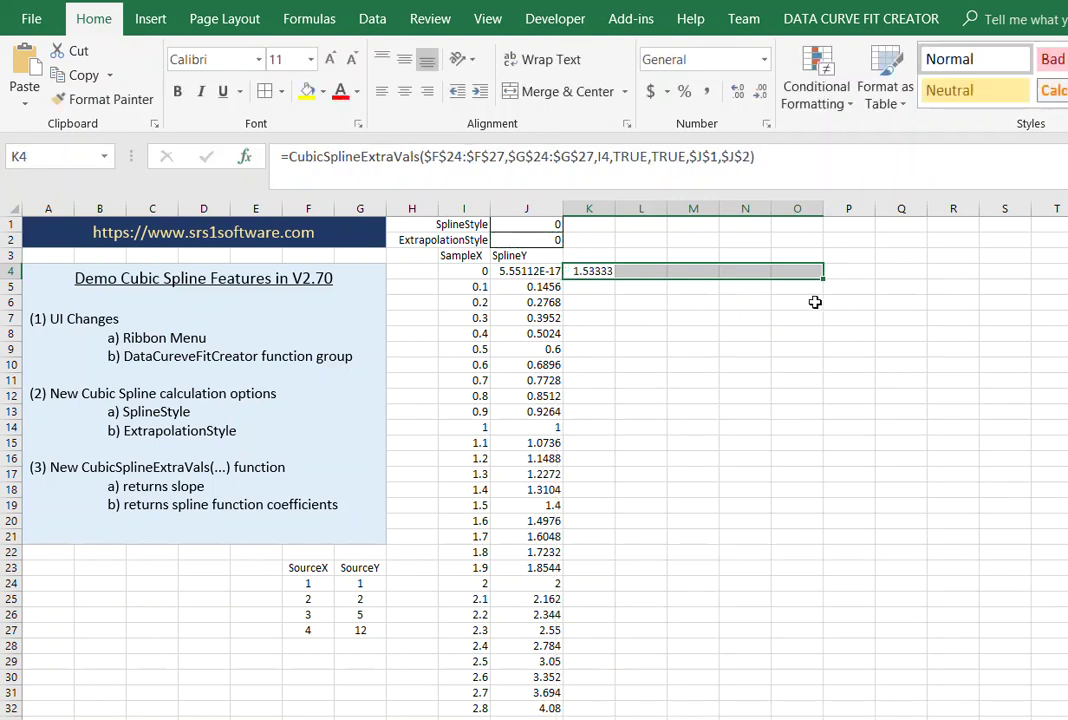
Commit the K4 CubicSplineExtraVals formula as an array formula spanning K4:O4.
left_click(778, 160)
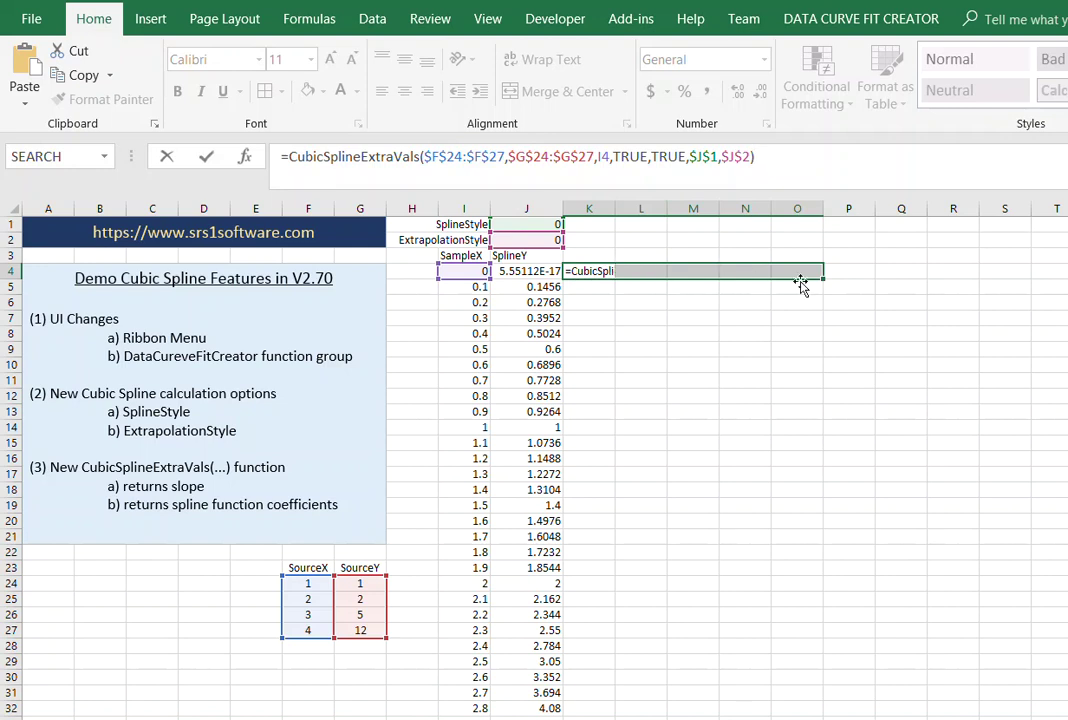
left_click(777, 156)
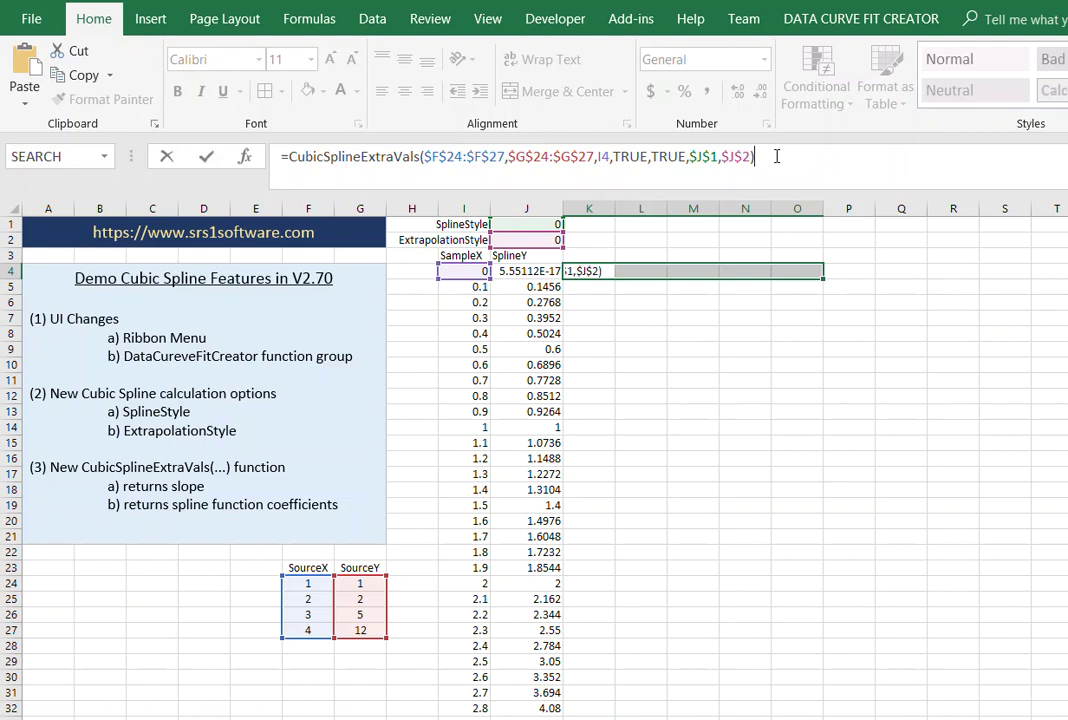
key("ctrl+shift+Return")
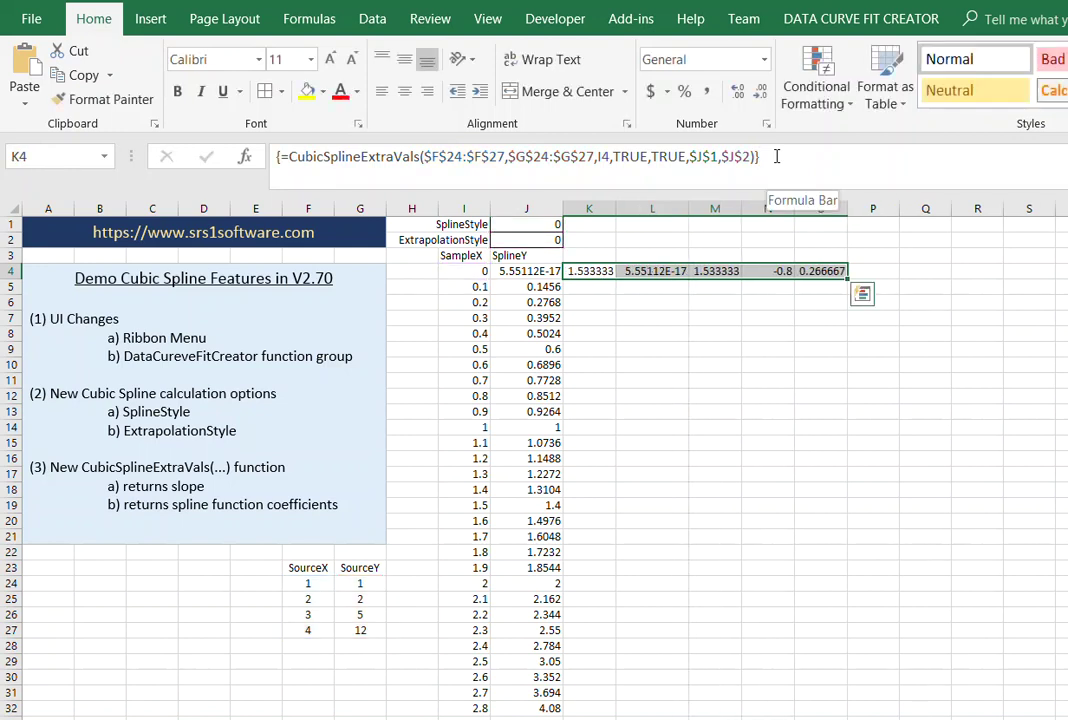
Label K3 'slope' and L3 'C0'.
left_click(606, 256)
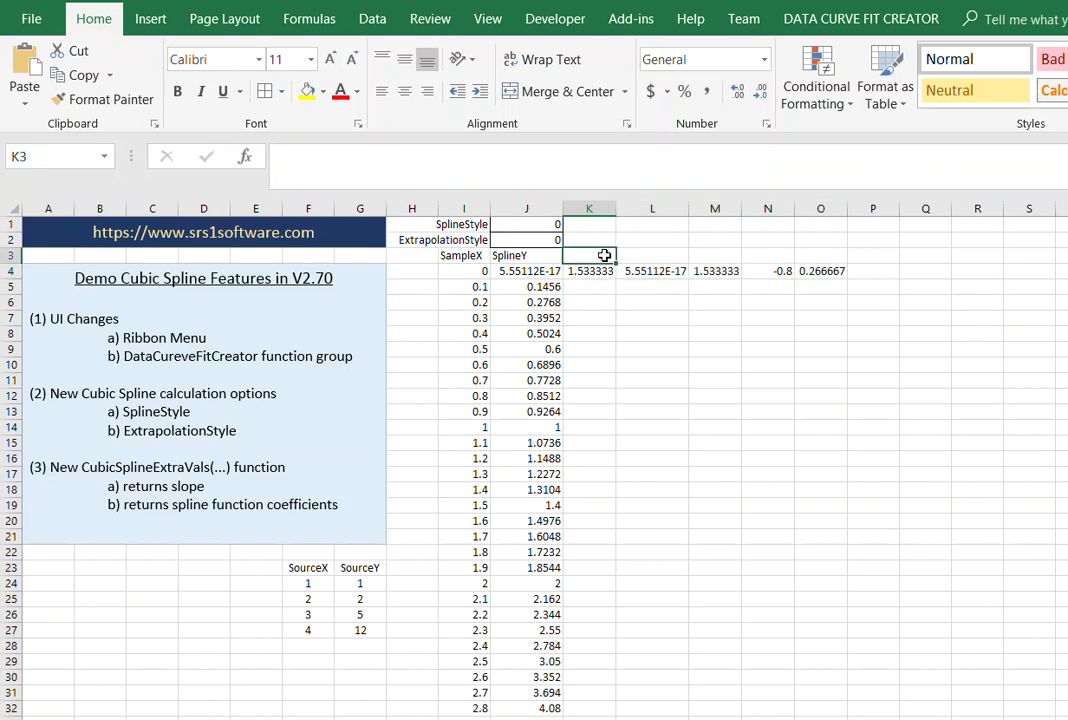
type("s")
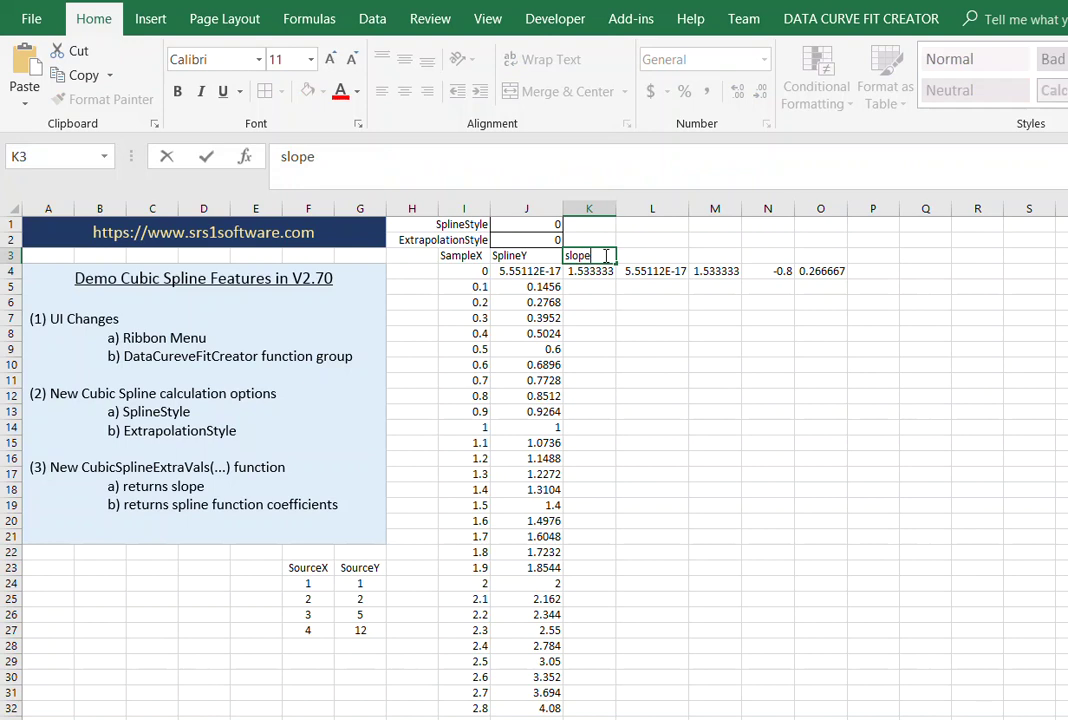
type("lope")
key("Tab")
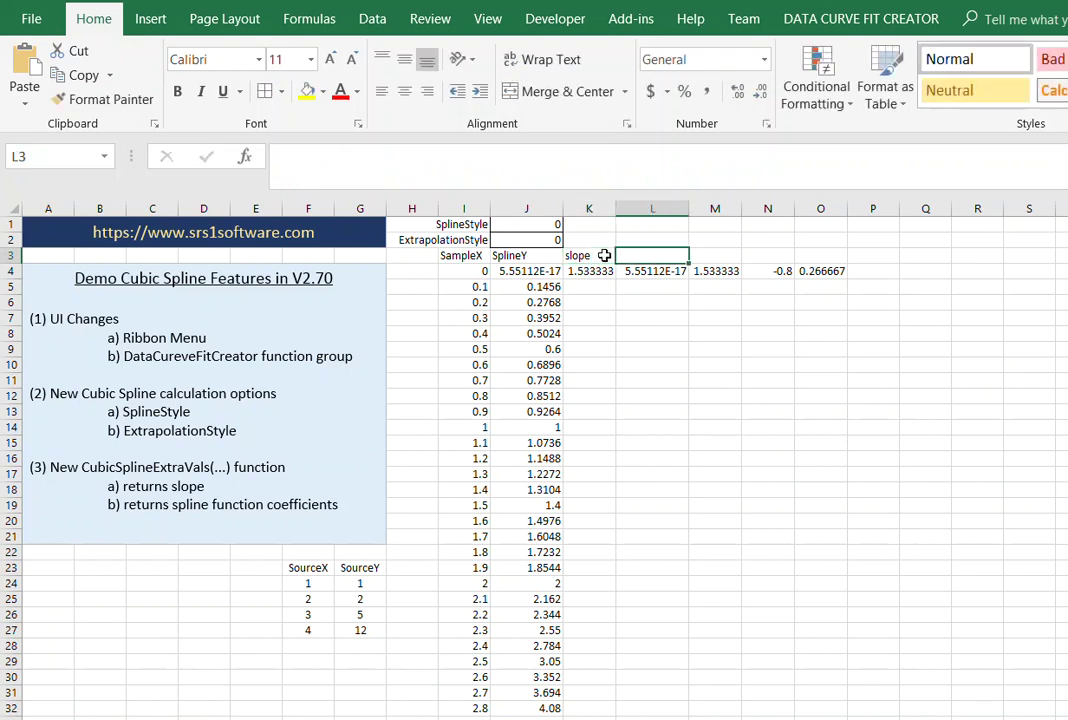
type("C")
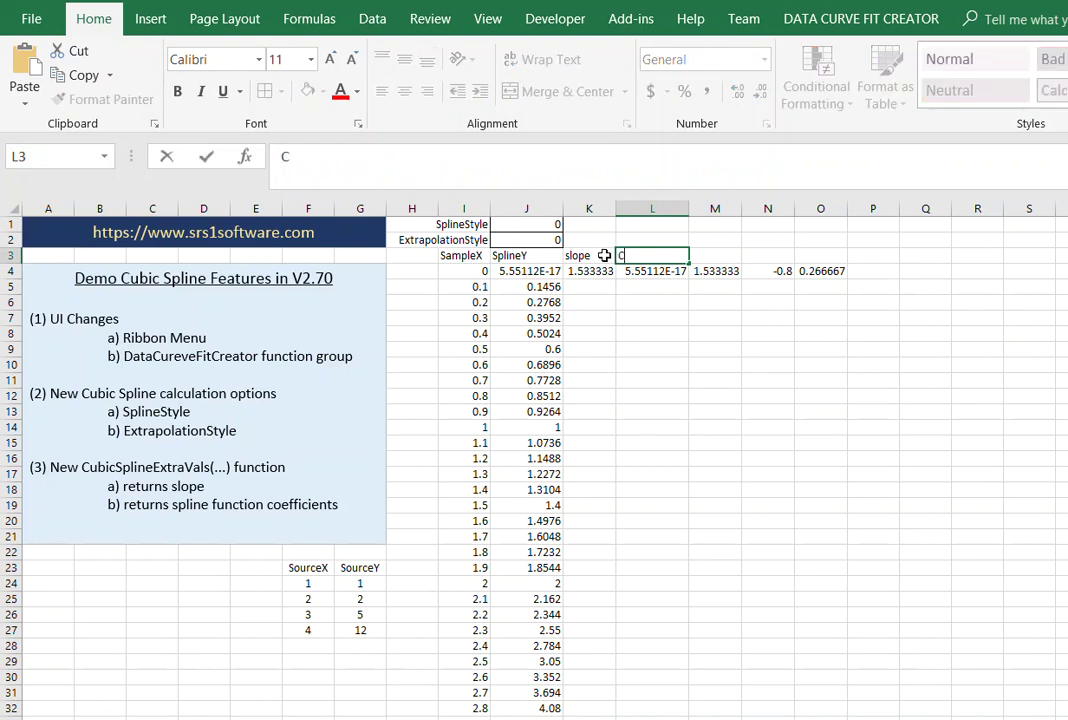
key("Tab")
type("C")
key("Left")
type("C0")
key("Tab")
Label M3:O3 as C1, C2 and C3, then select K4:O4.
type("C1")
key("Tab")
type("C")
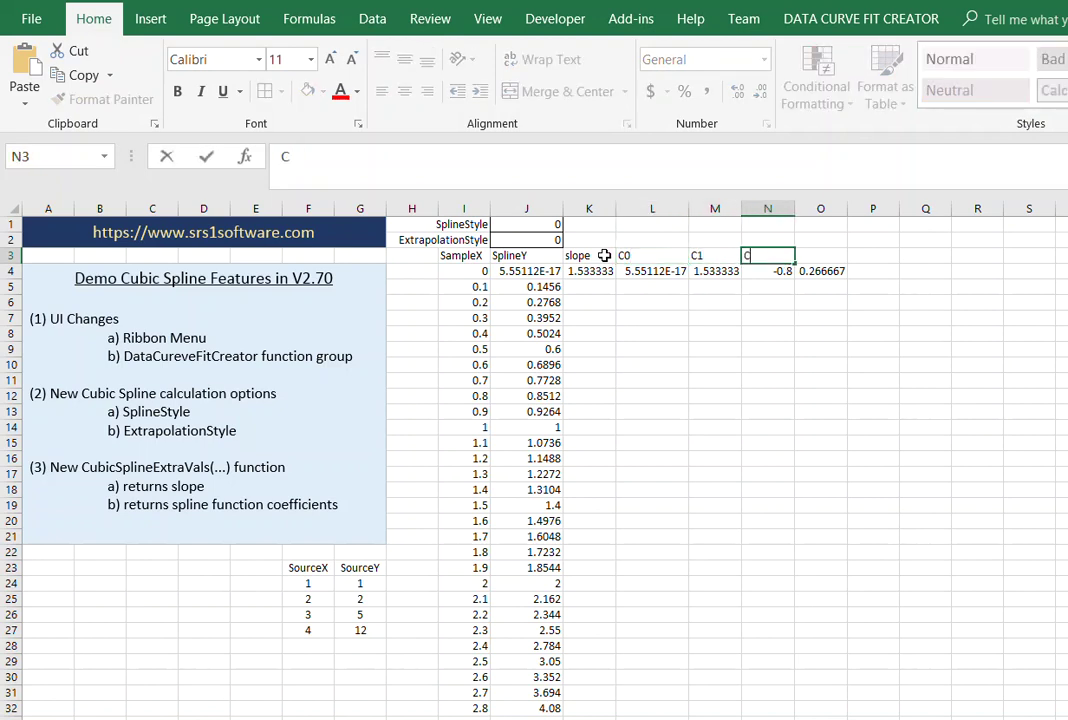
key("Tab")
type("C")
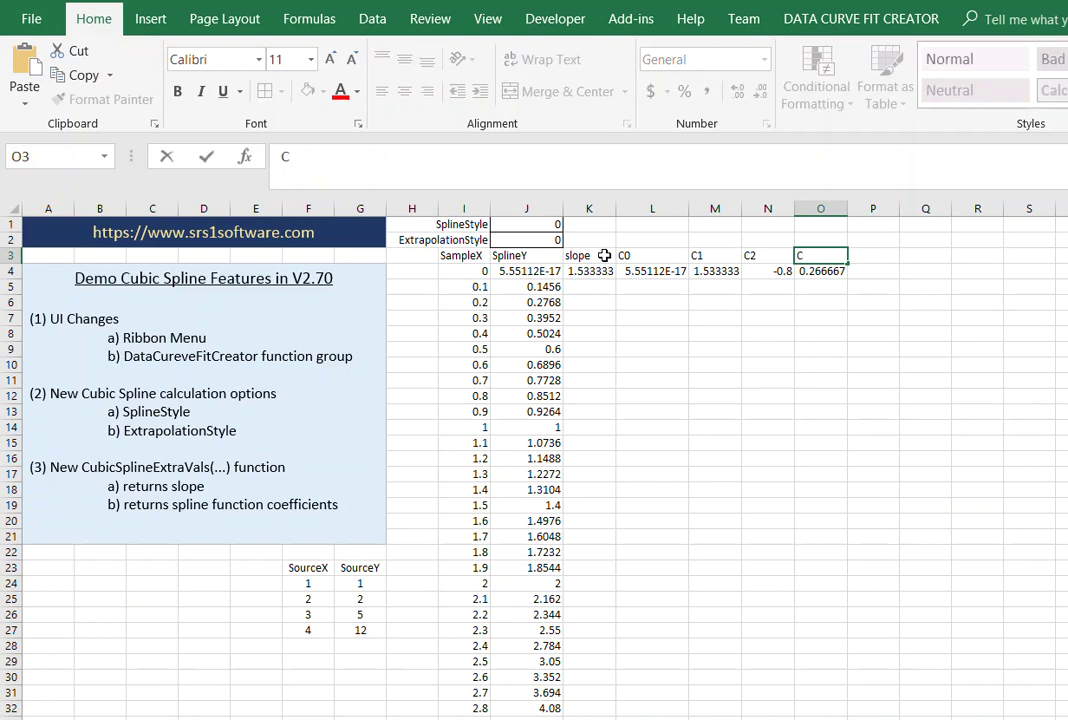
key("Tab")
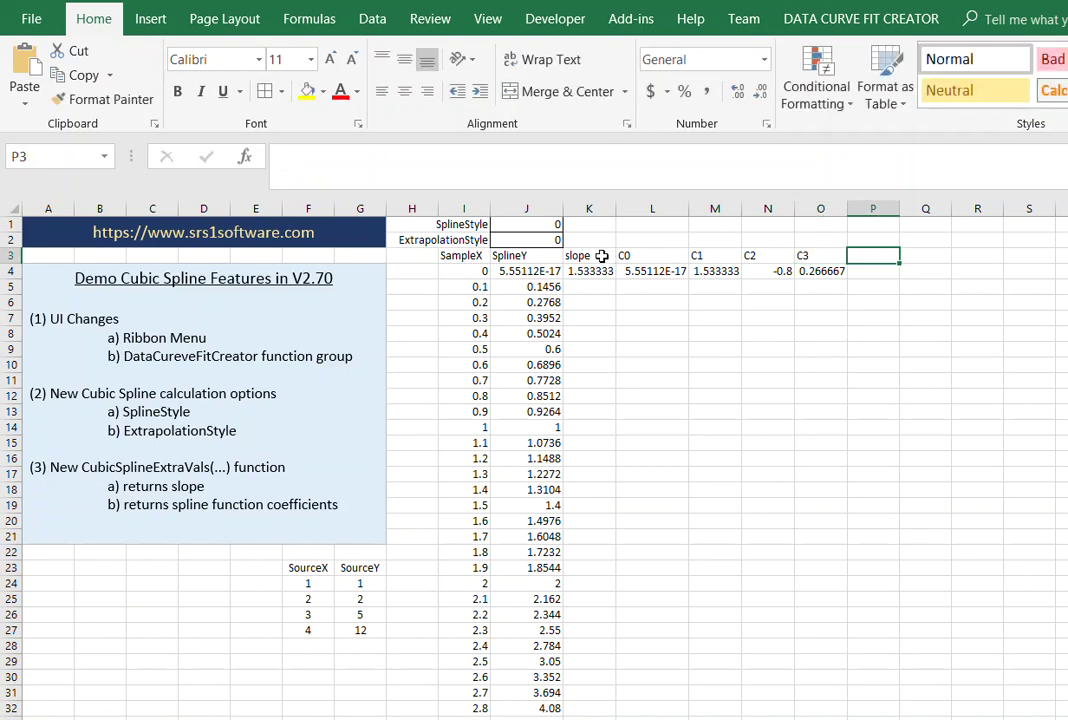
left_click_drag(592, 267, 845, 272)
Fill the slope and coefficient formulas down all rows and mark rows sharing coefficients.
double_click(847, 272)
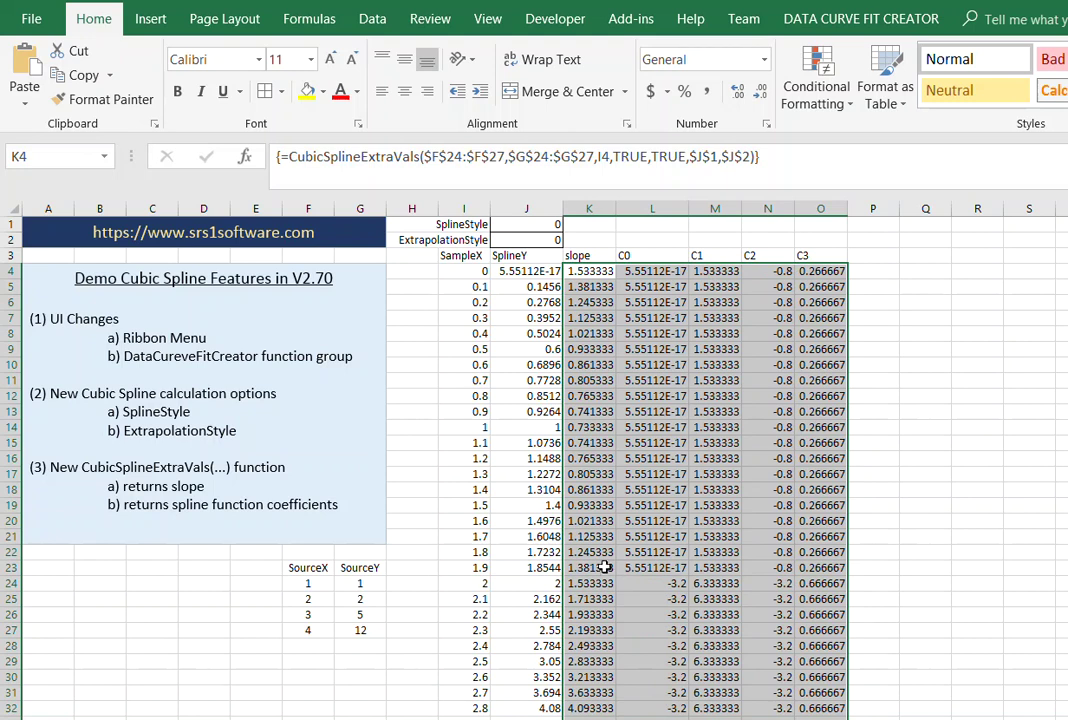
left_click_drag(590, 568, 822, 569)
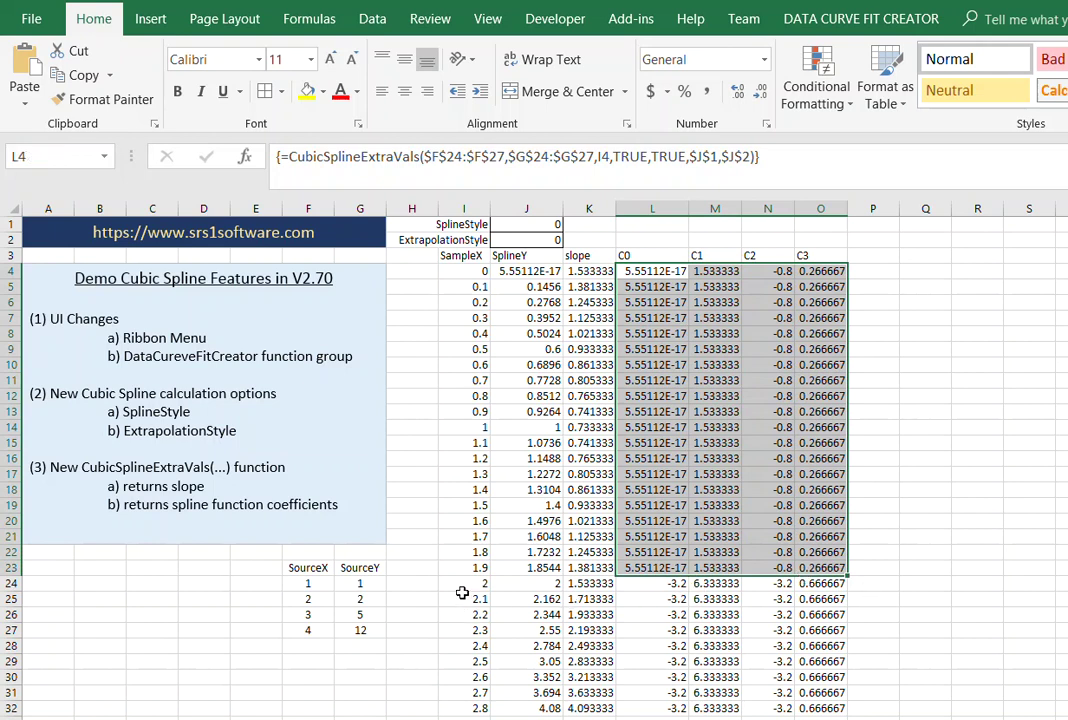
scroll(1010, 523, "down", 3)
scroll(863, 486, "down", 1)
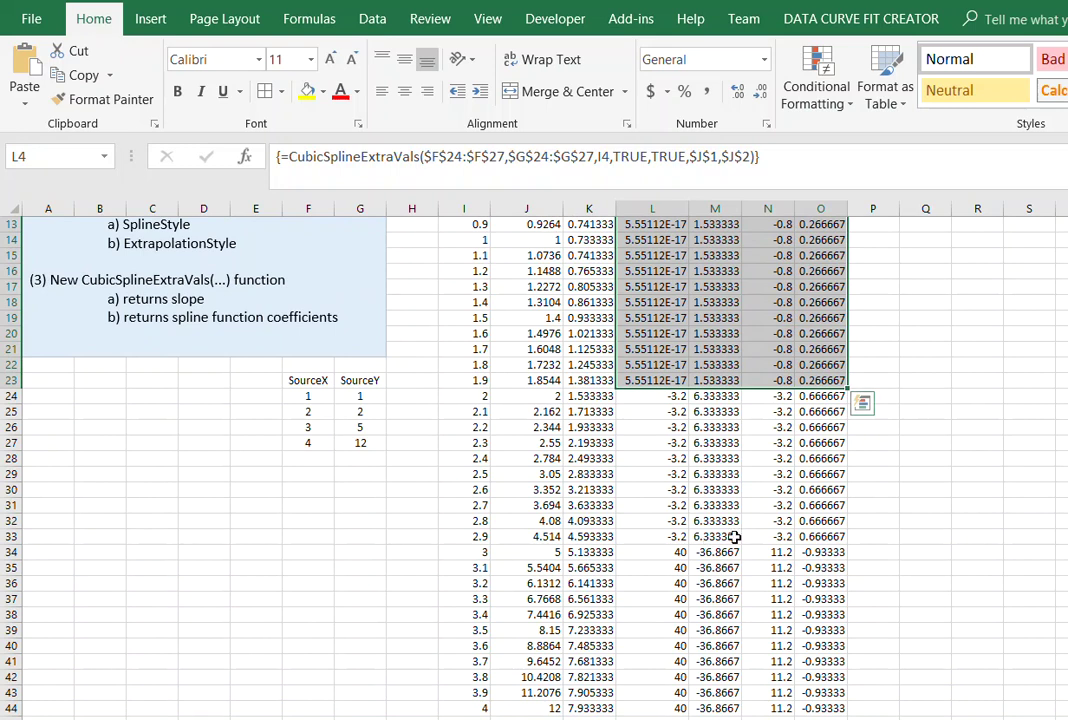
Highlight the first pair of source points that define those coefficients.
scroll(735, 537, "up", 3)
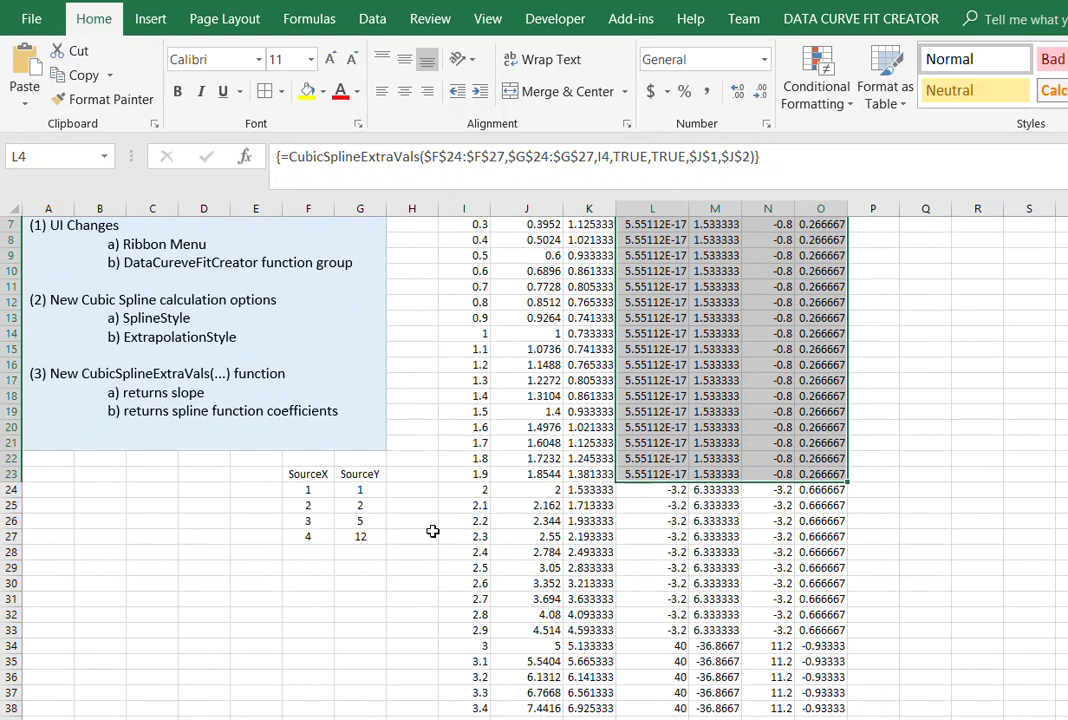
left_click_drag(360, 537, 310, 565)
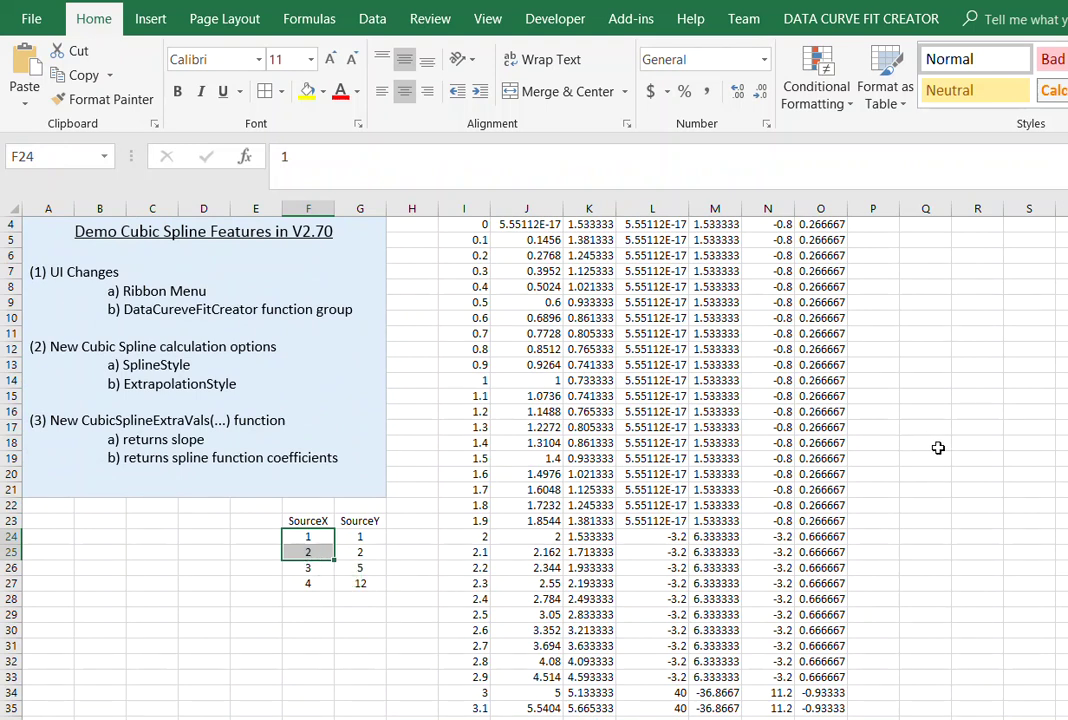
scroll(941, 450, "up", 1)
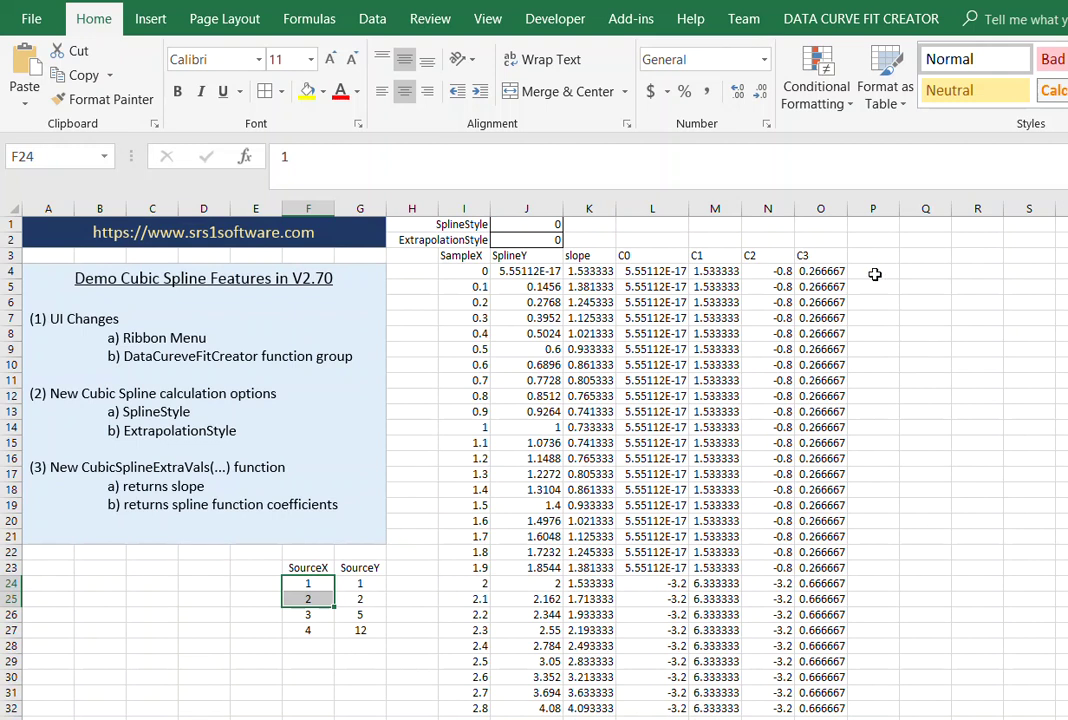
left_click(874, 273)
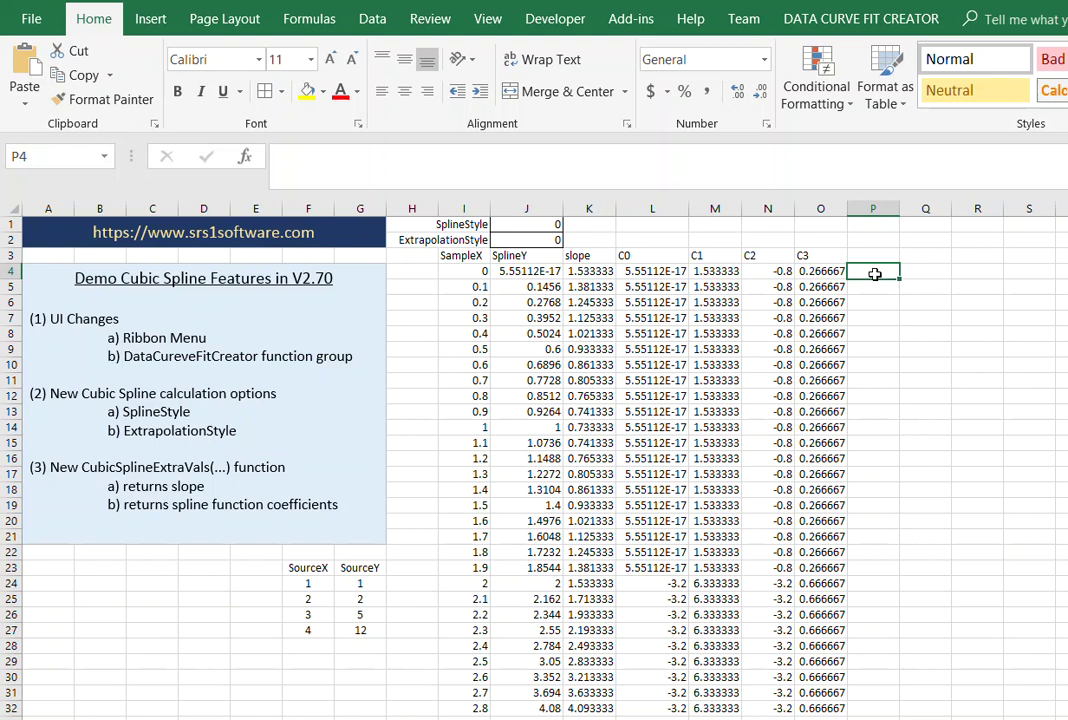
Start the P4 verification formula as =L4+M4*I4+N4*I4.
type("=")
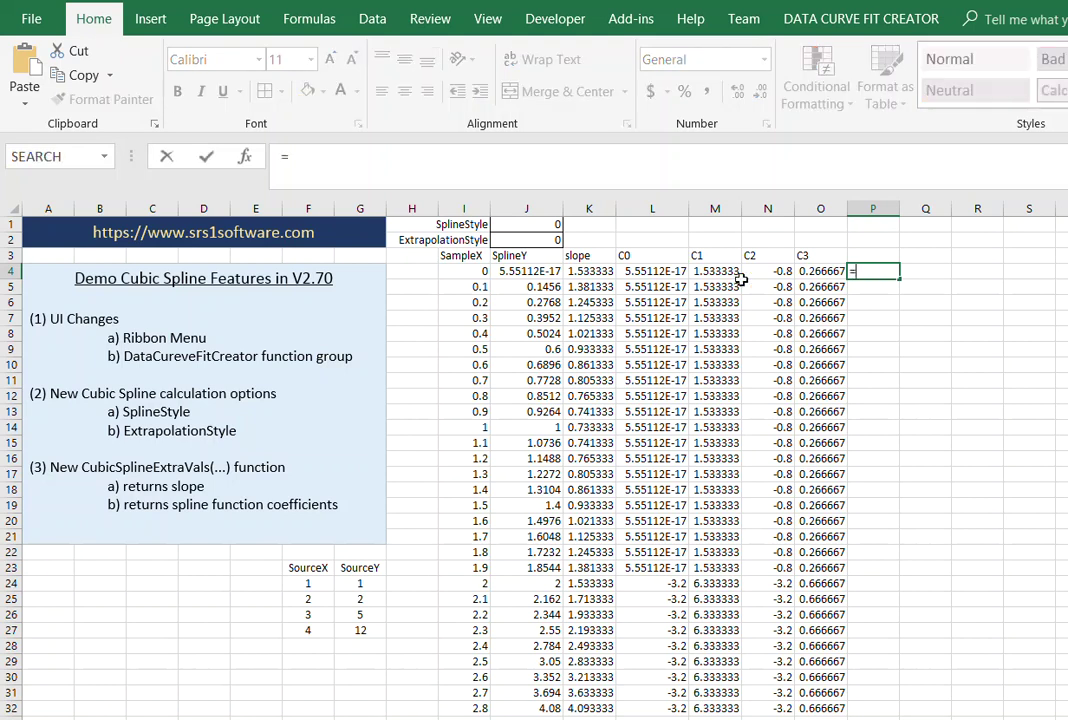
left_click(668, 276)
type("+")
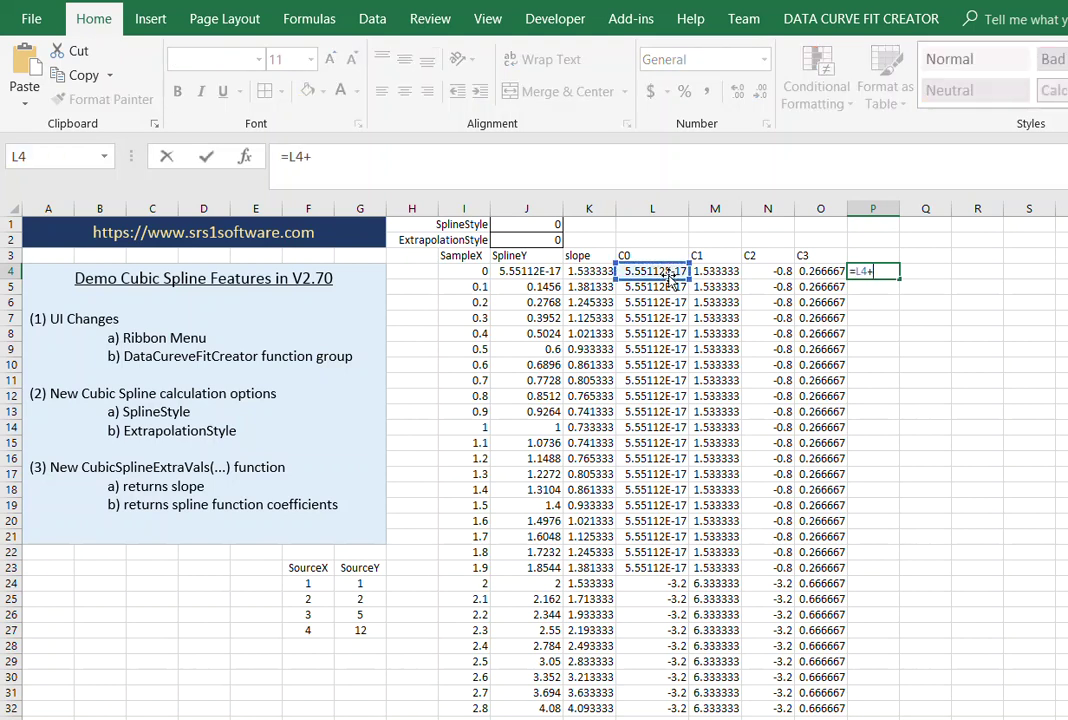
left_click(718, 272)
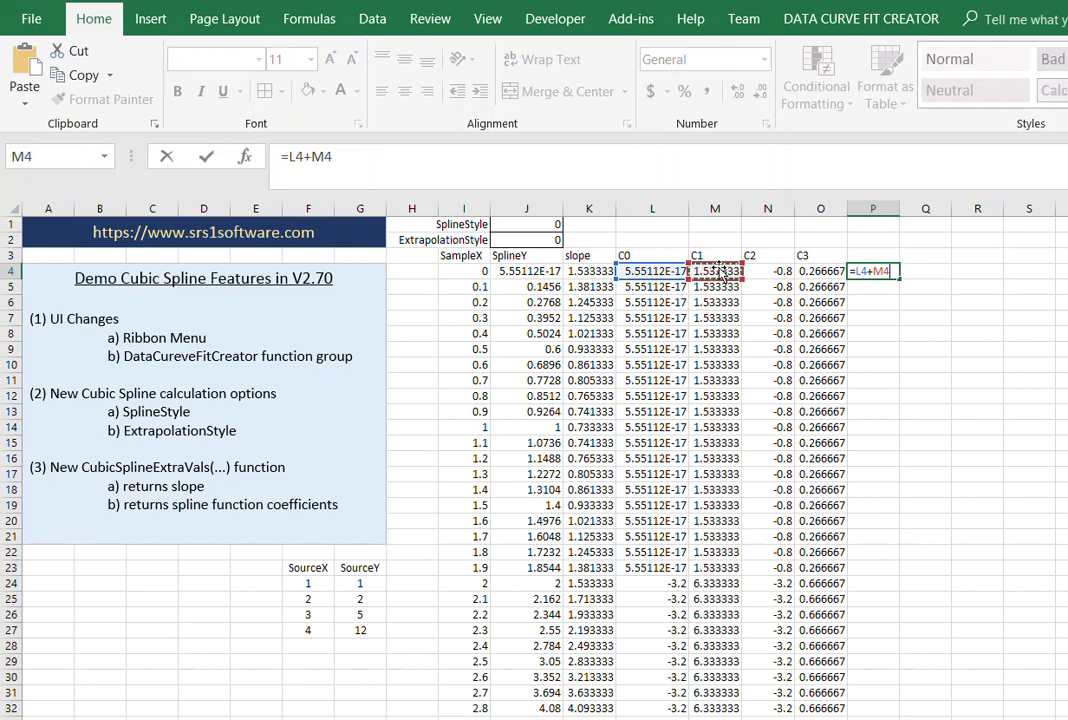
type("*")
left_click(456, 273)
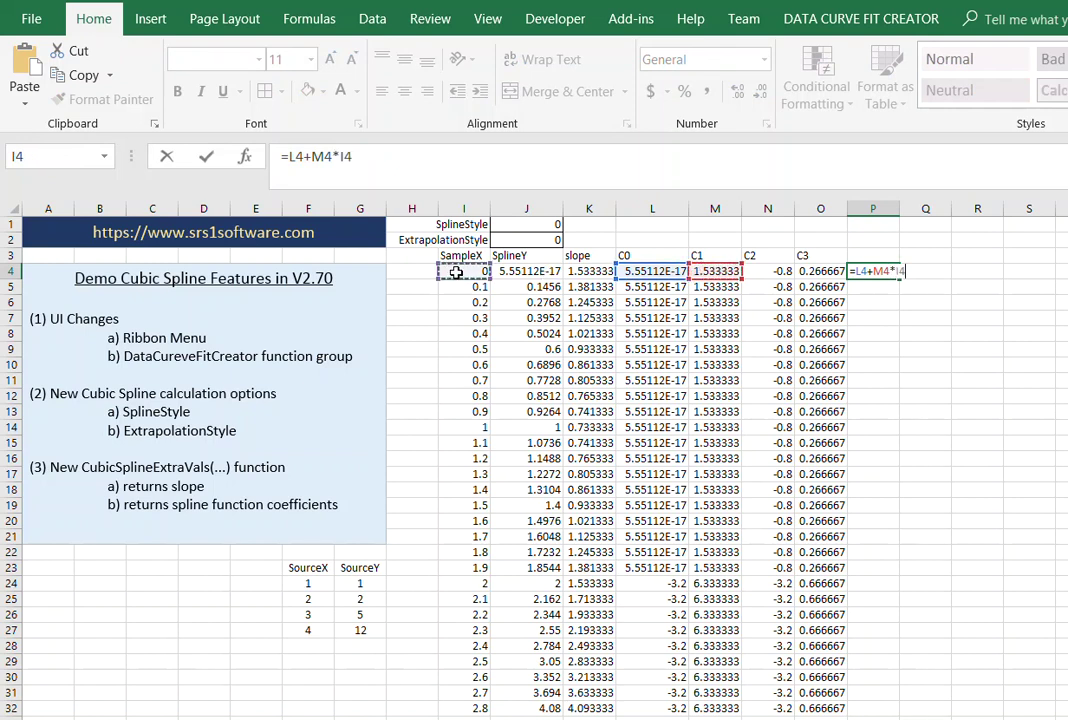
type("+")
left_click(780, 272)
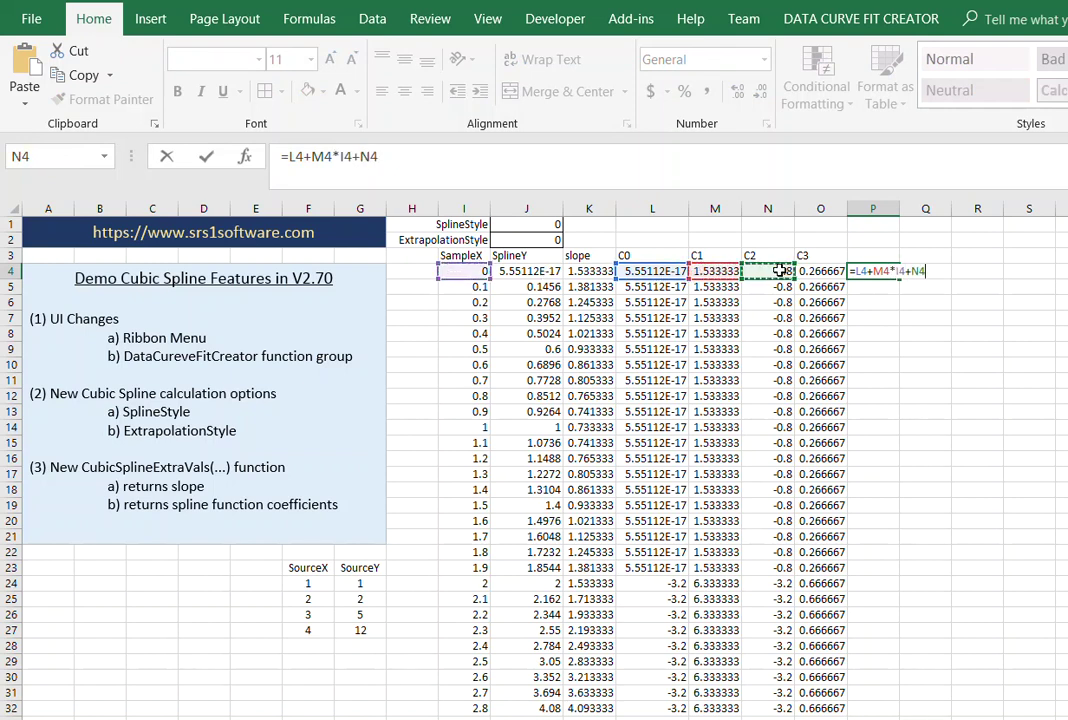
type("*")
left_click(465, 272)
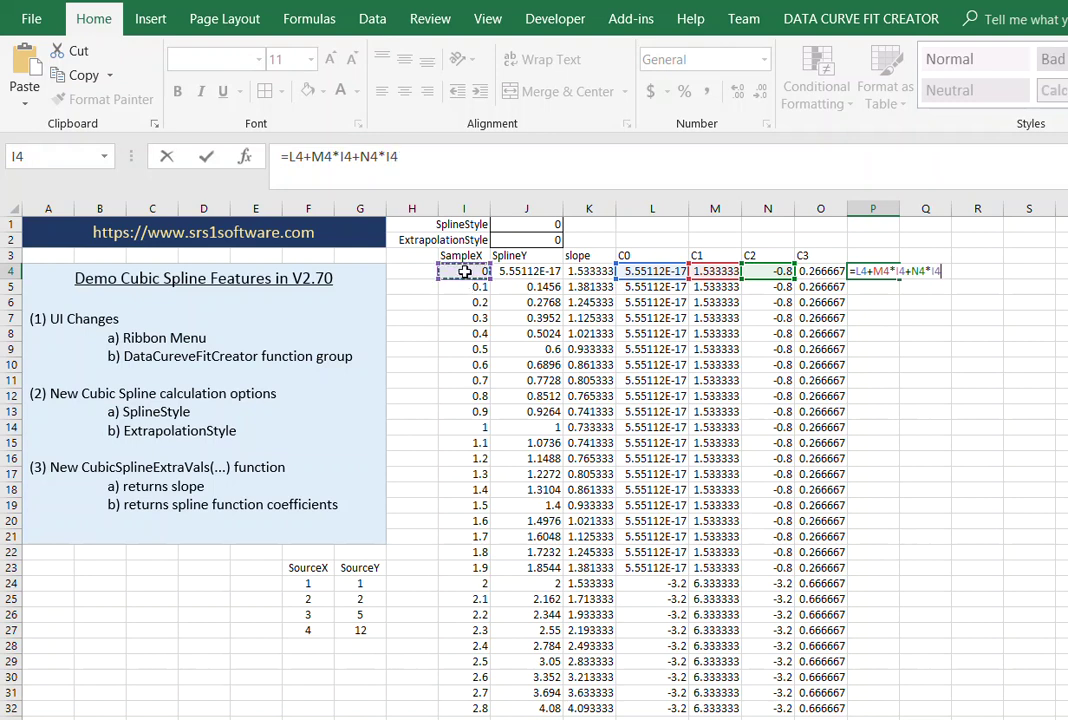
Complete P4 as =L4+M4*I4+N4*I4^2+O4*I4^3 and fill it down column P.
type("^2+")
left_click(809, 272)
type("*")
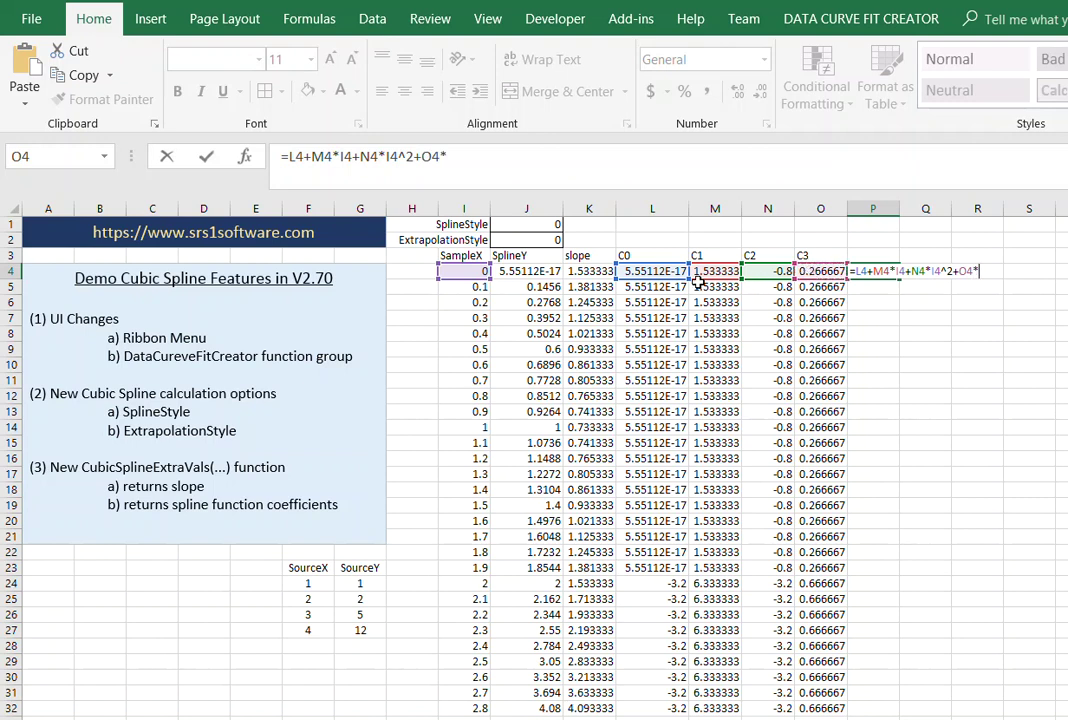
left_click(467, 272)
type("^3")
key("Return")
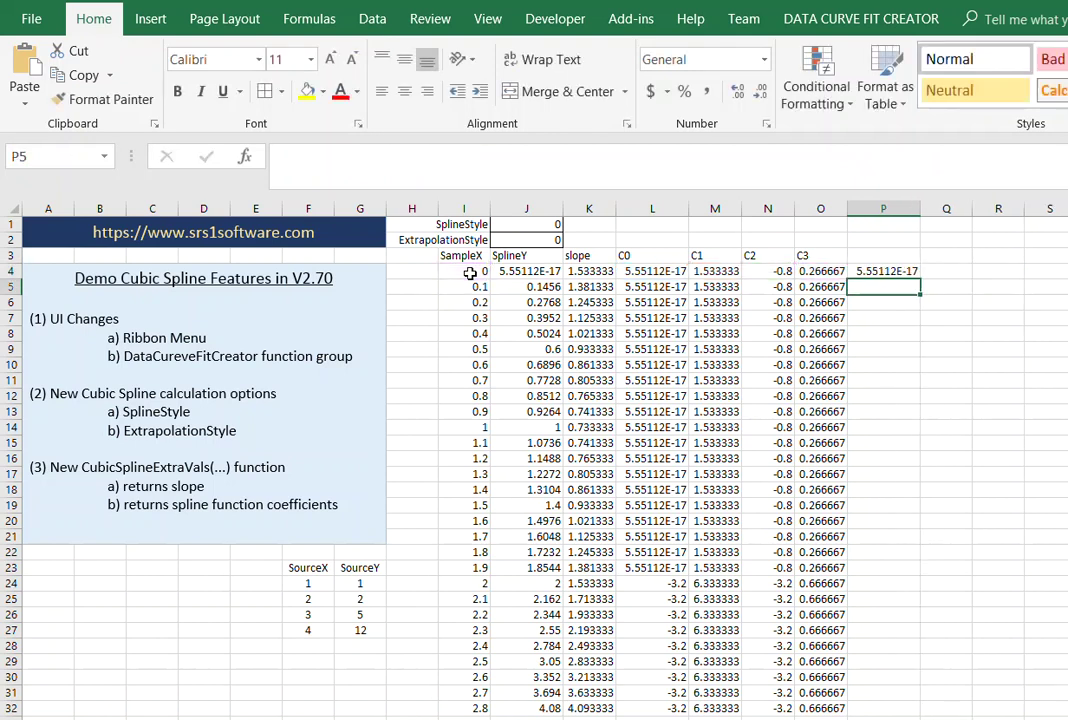
left_click(877, 271)
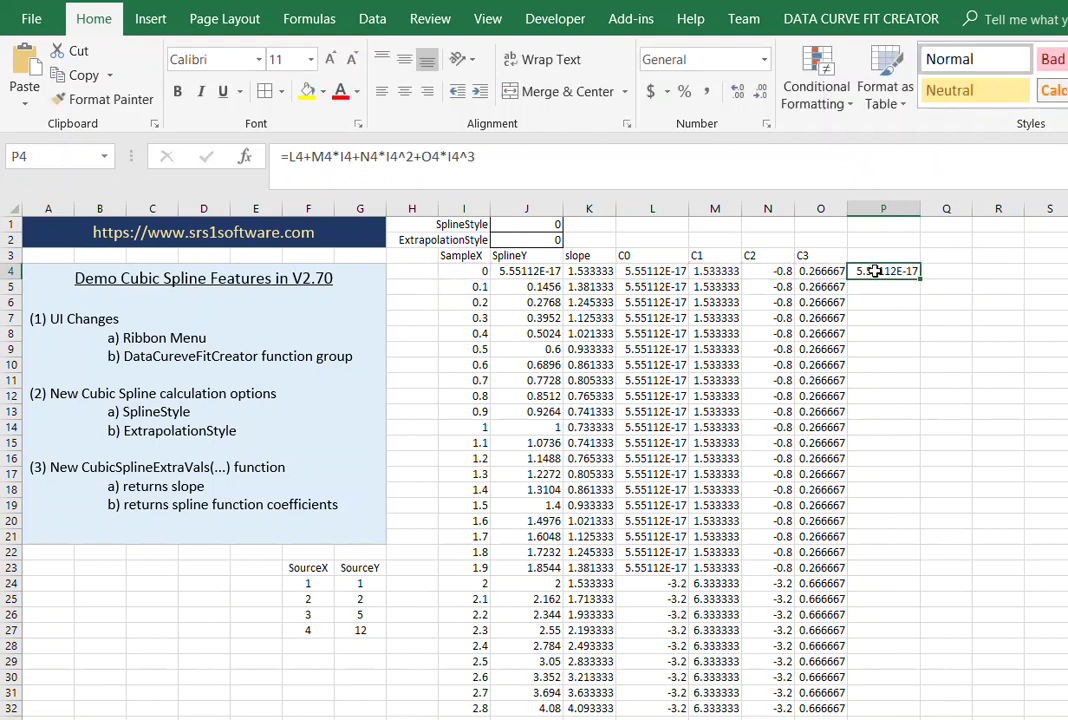
double_click(921, 286)
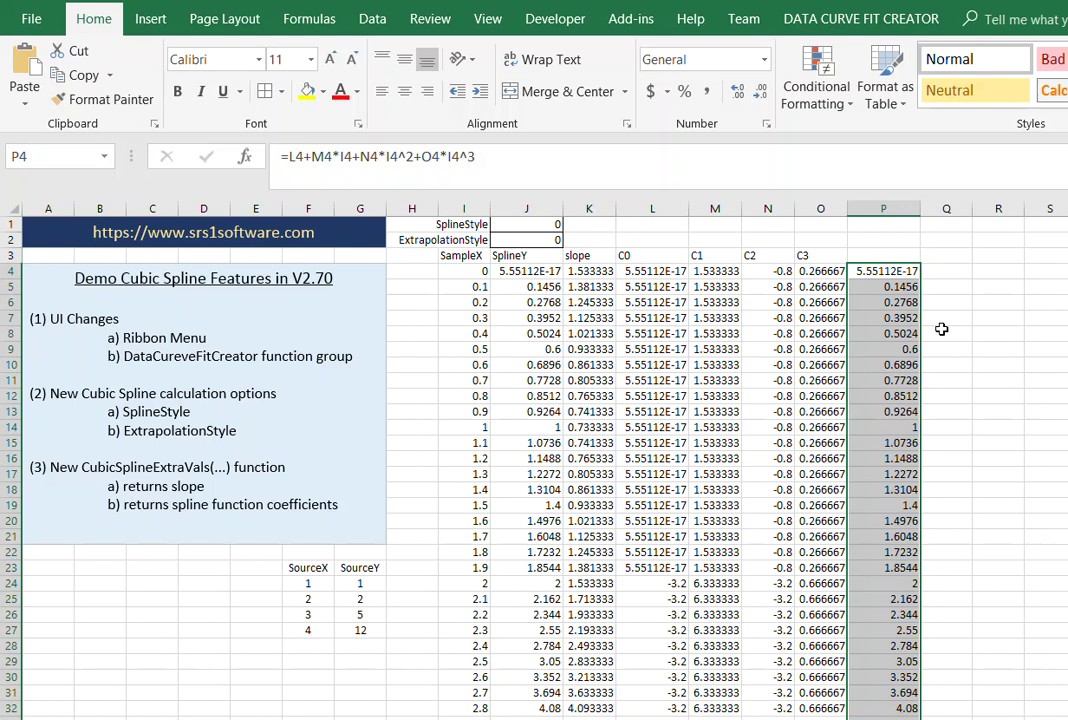
Set ExtrapolationStyle in J2 to 1, giving linear coefficients below x=1.
left_click(527, 225)
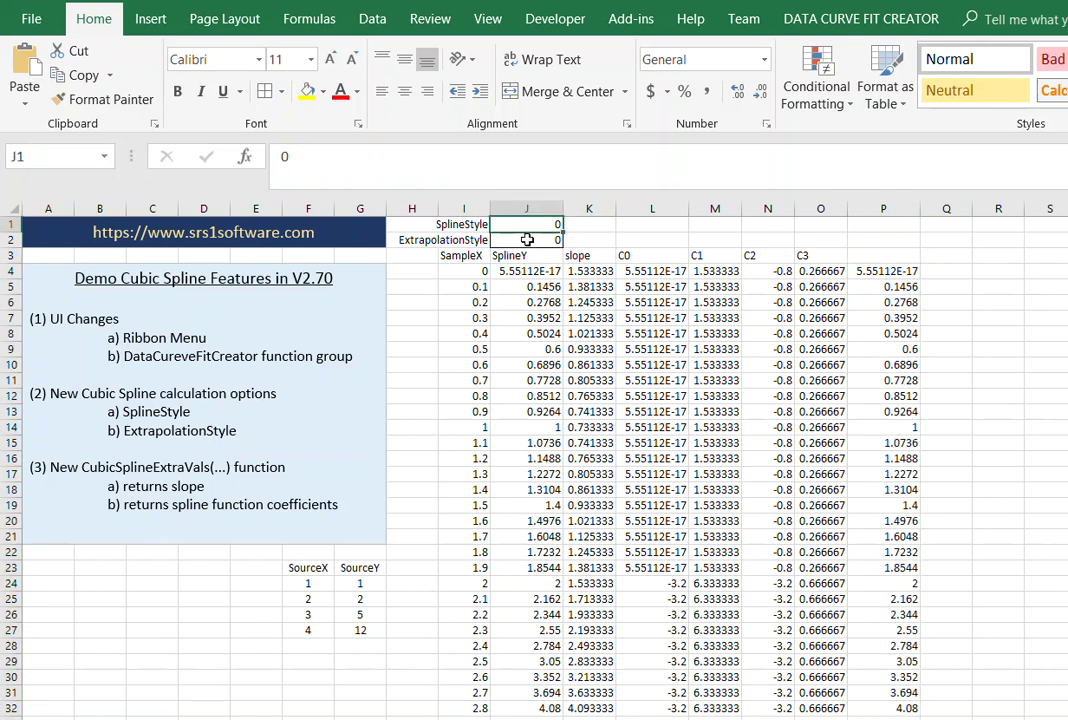
left_click(527, 240)
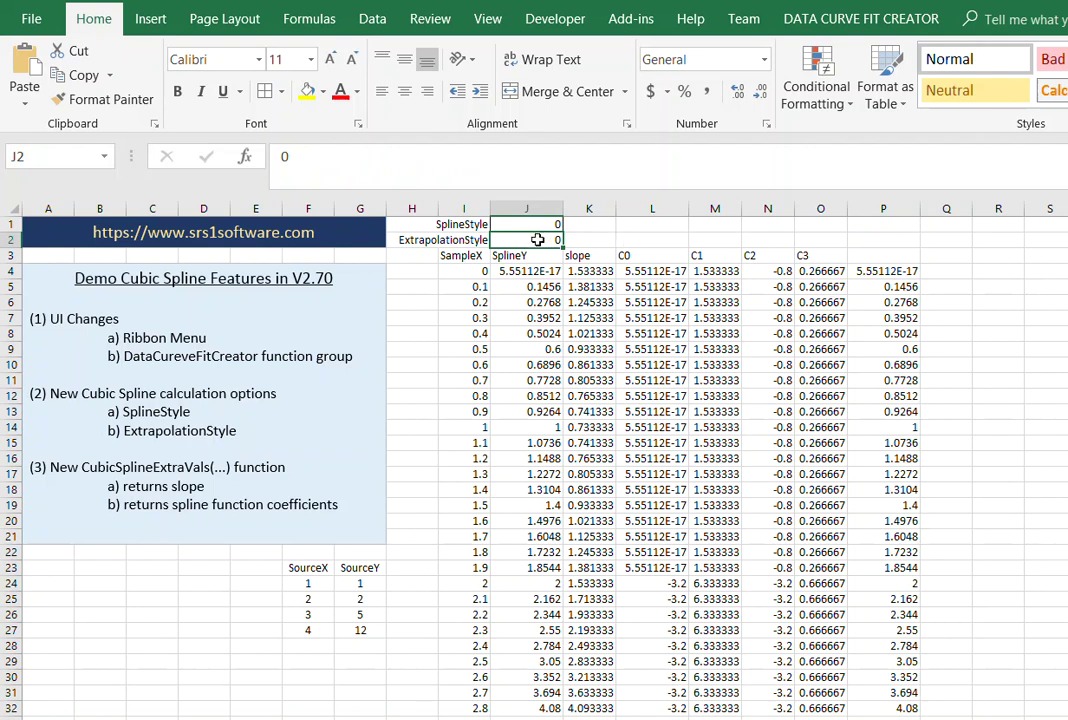
type("1")
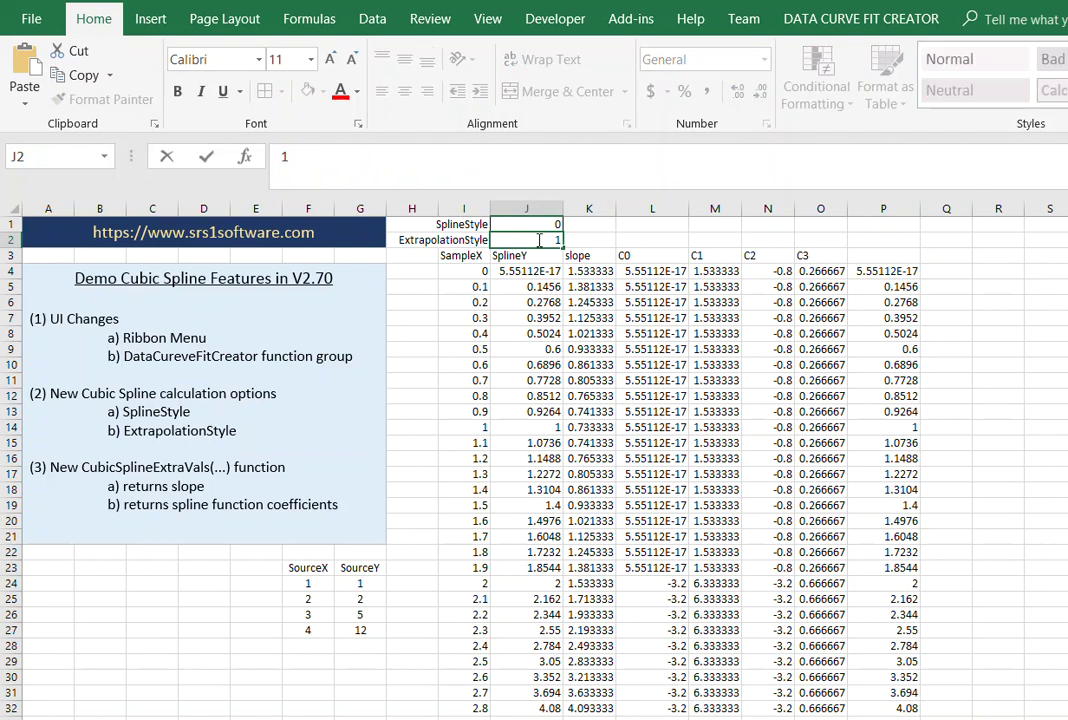
key("Return")
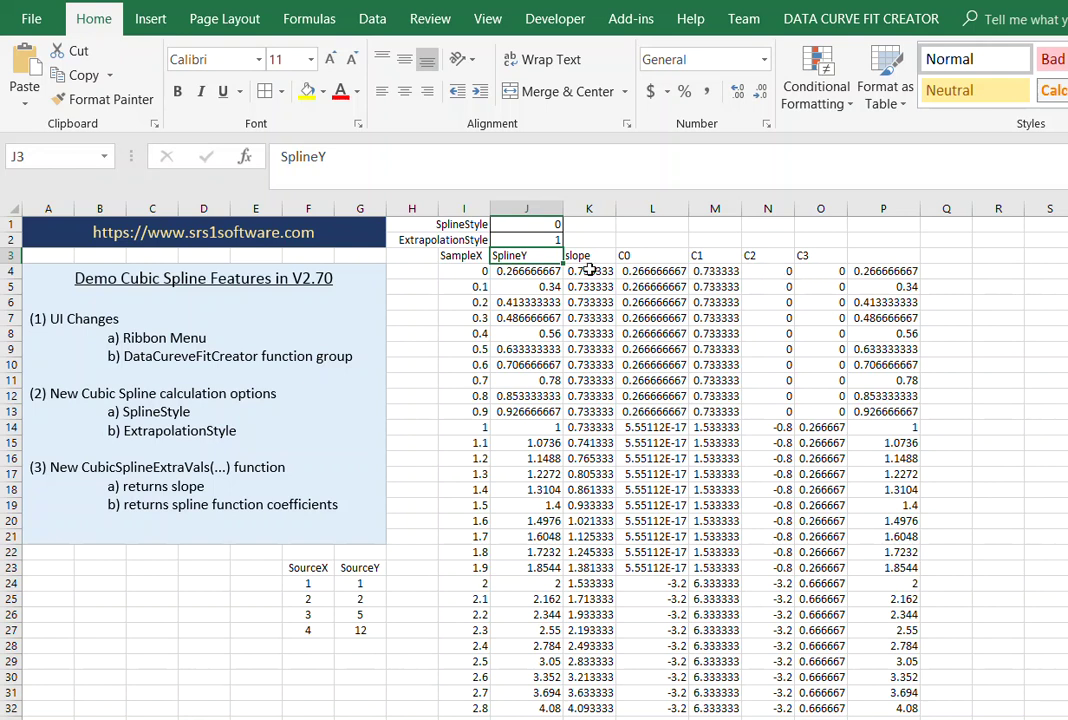
Reset ExtrapolationStyle in J2 to 0.
left_click(538, 240)
type("0")
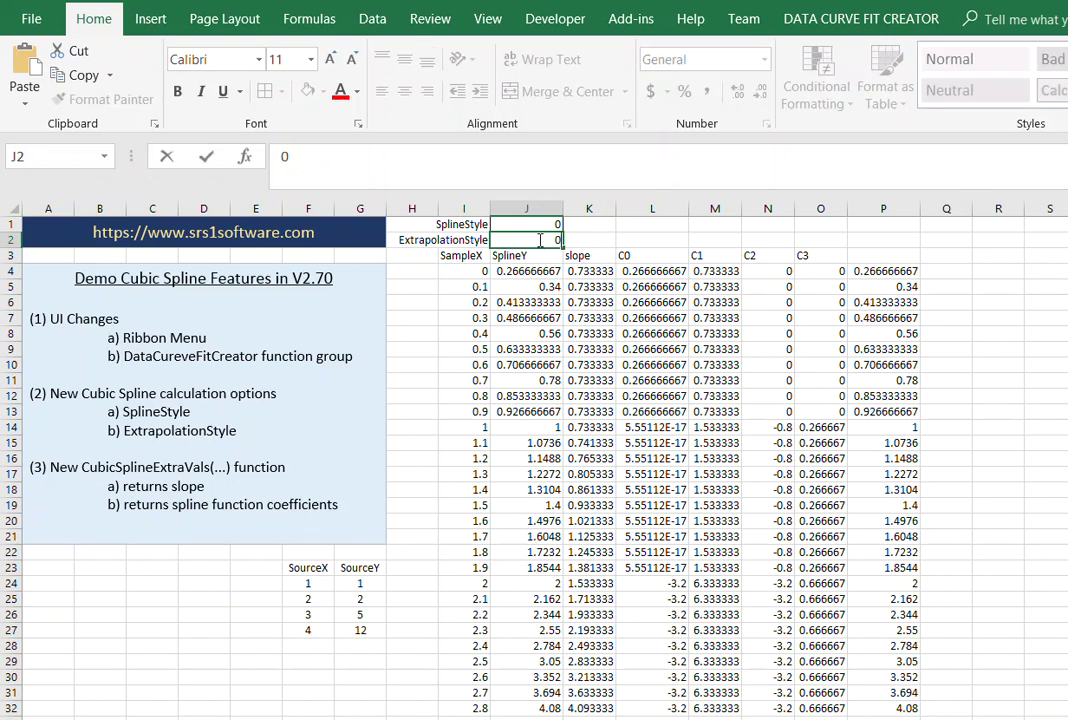
key("Return")
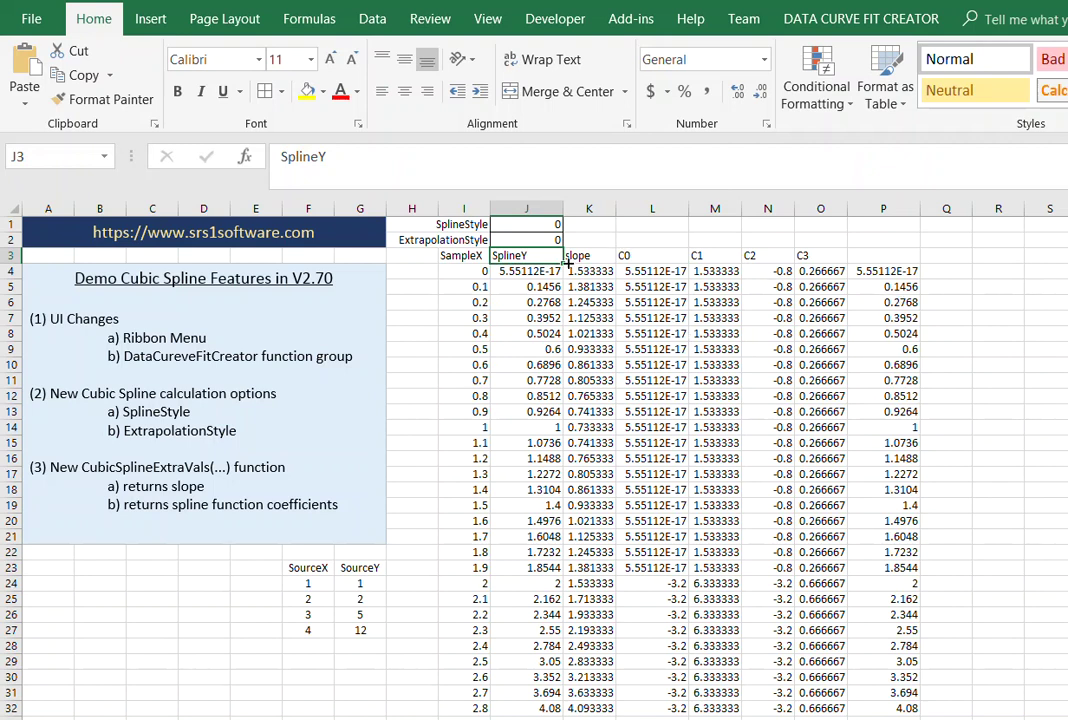
Move the spline chart over columns K–P and open its chart data source settings.
left_click_drag(576, 258, 596, 440)
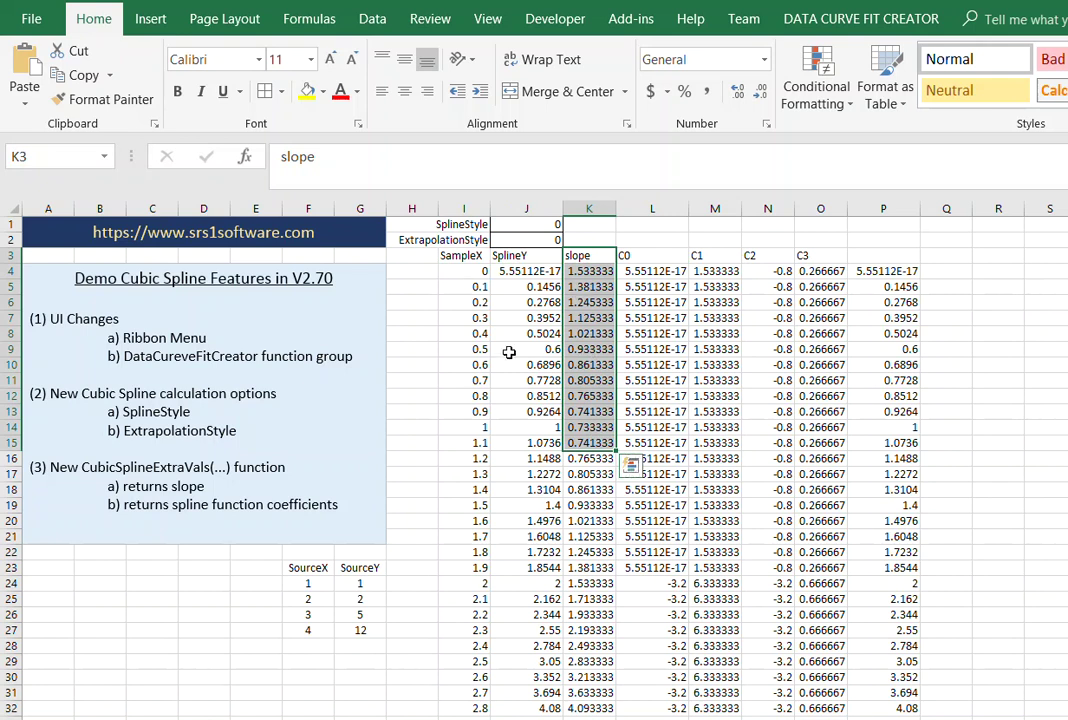
left_click_drag(982, 317, 805, 349)
right_click(815, 399)
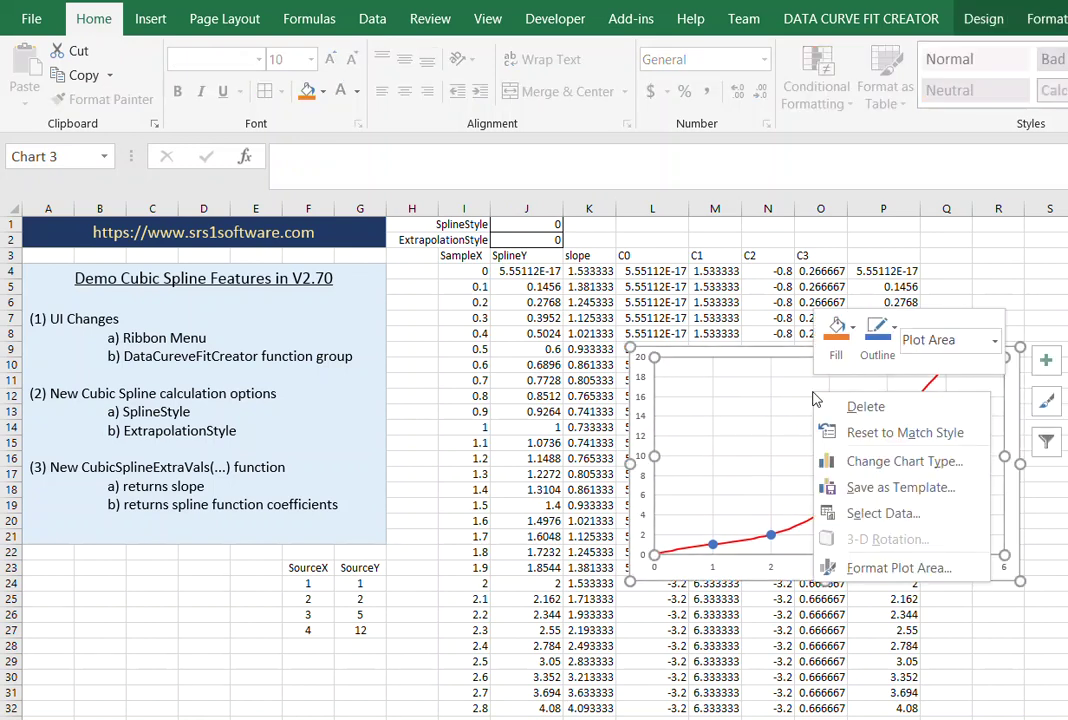
left_click(876, 524)
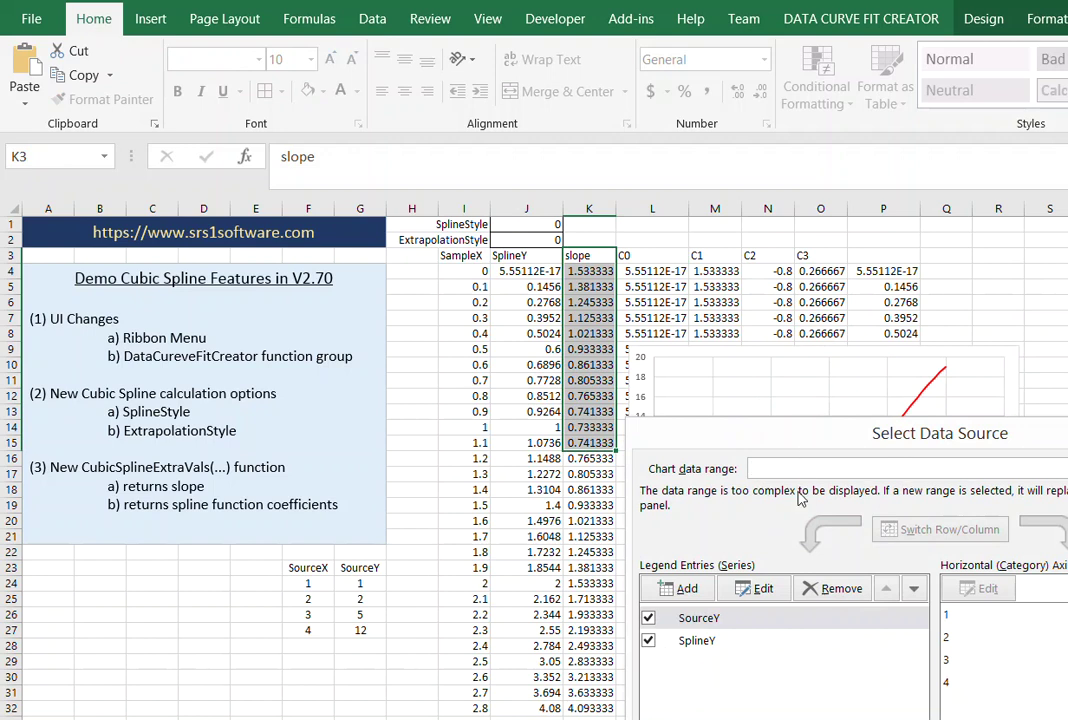
left_click(757, 588)
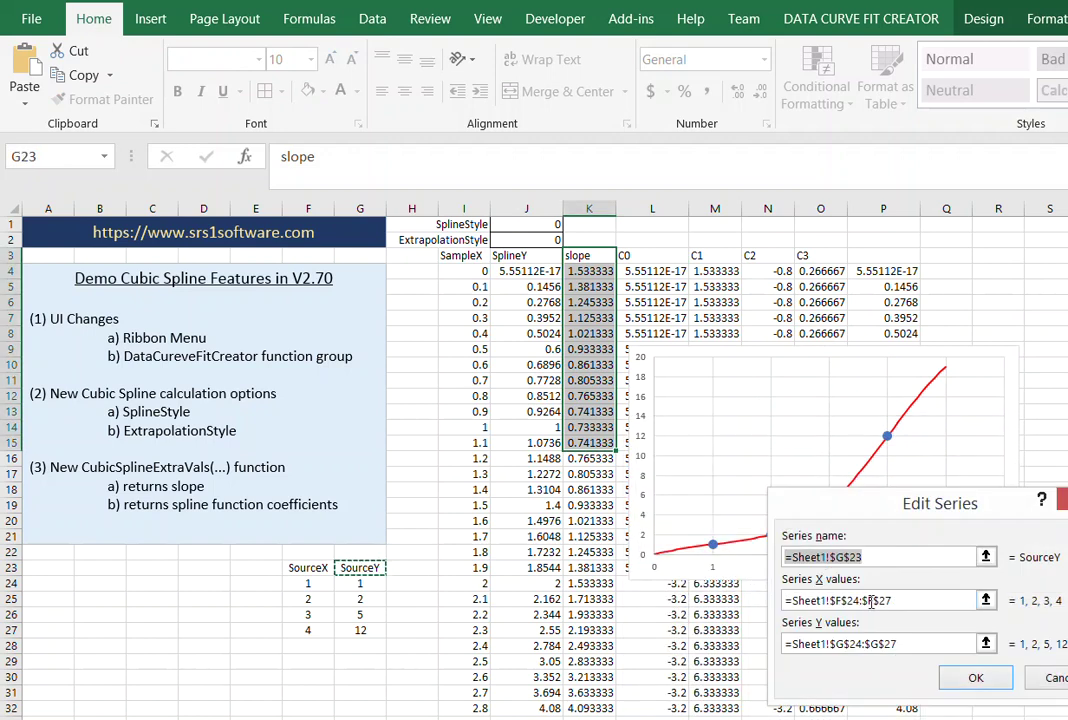
left_click(975, 678)
Add a slope series named from K3, with X values I4:I54 and Y values K4:K54.
left_click(687, 590)
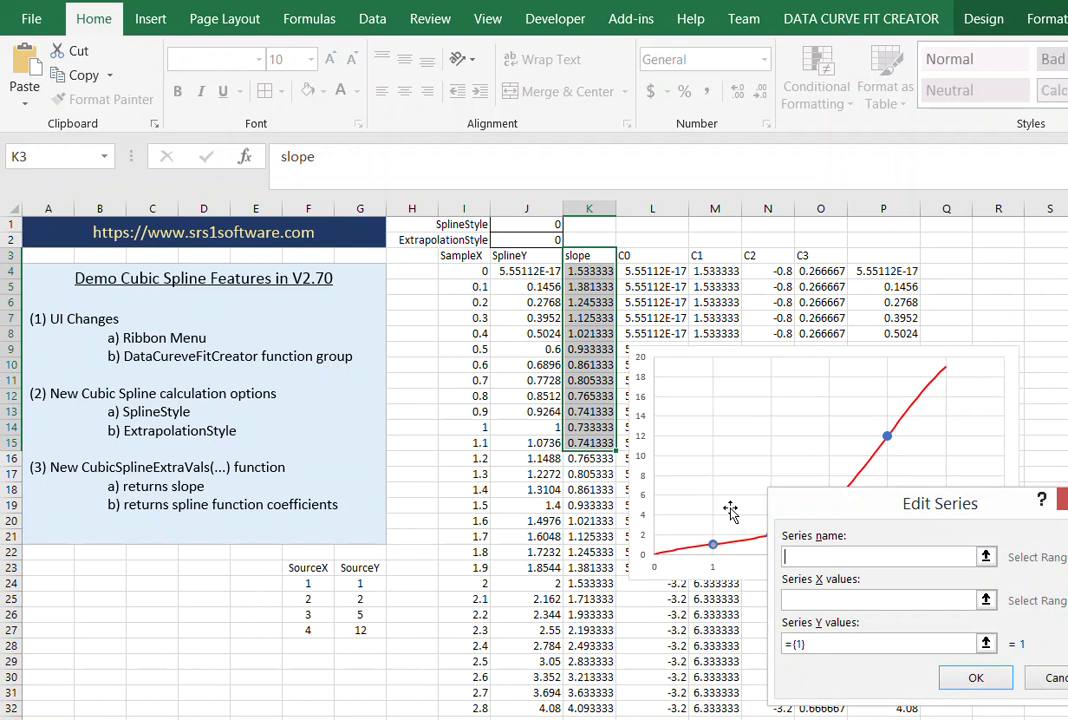
left_click(594, 258)
left_click(880, 598)
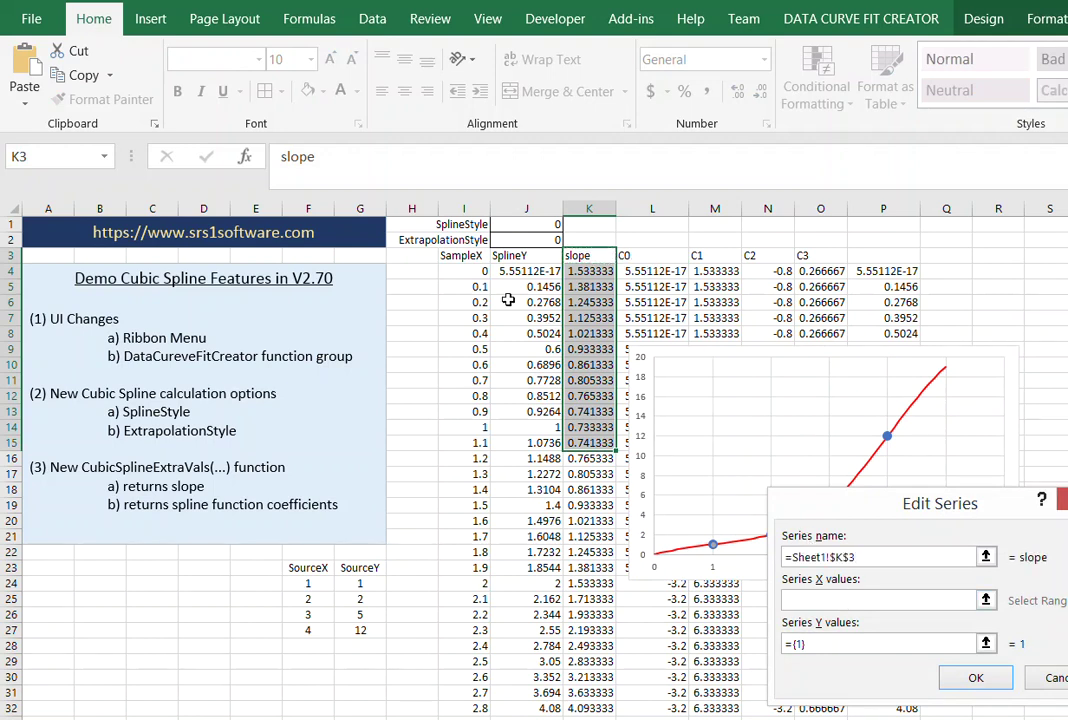
left_click_drag(467, 271, 467, 701)
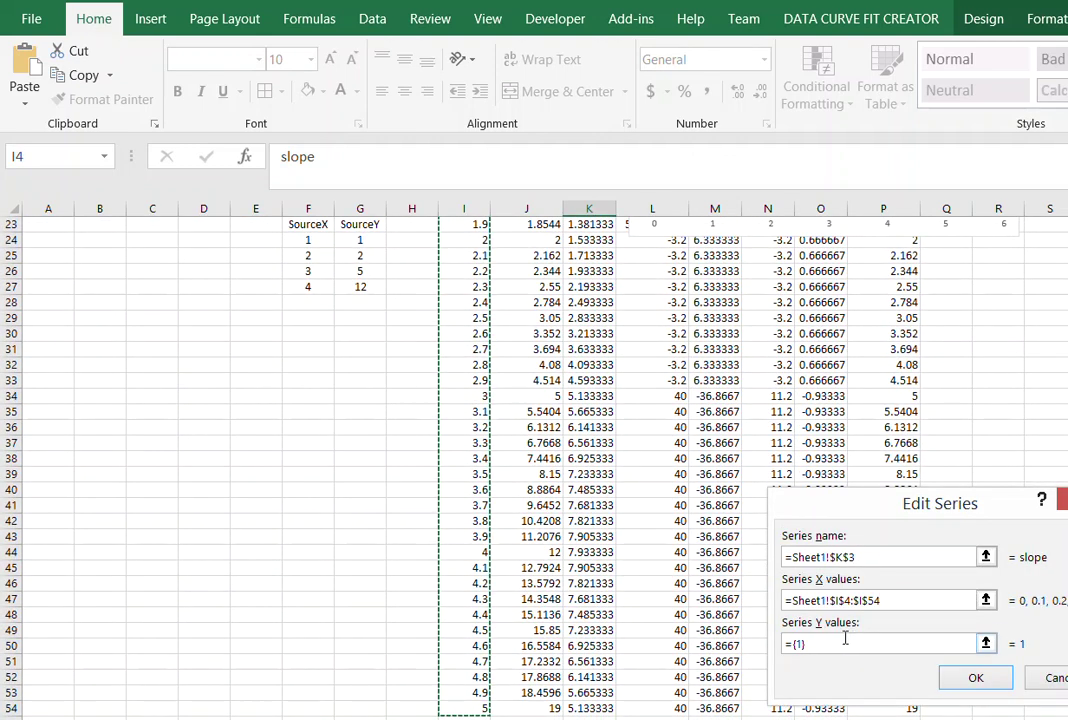
left_click_drag(822, 645, 722, 639)
key("BackSpace")
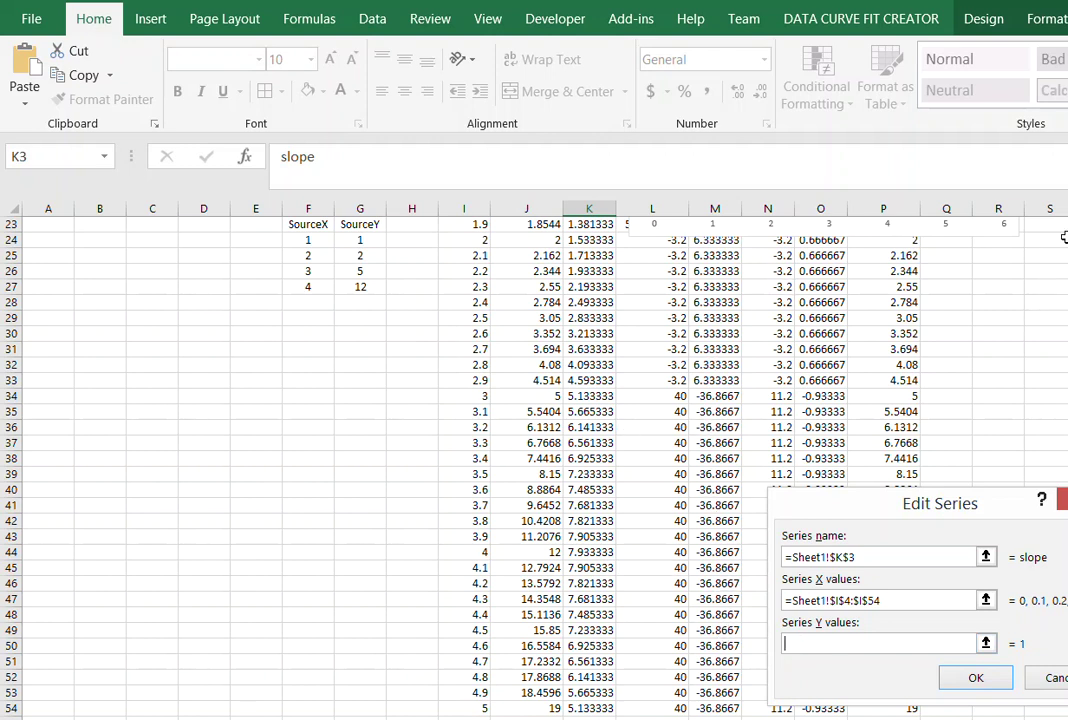
scroll(588, 262, "up", 7)
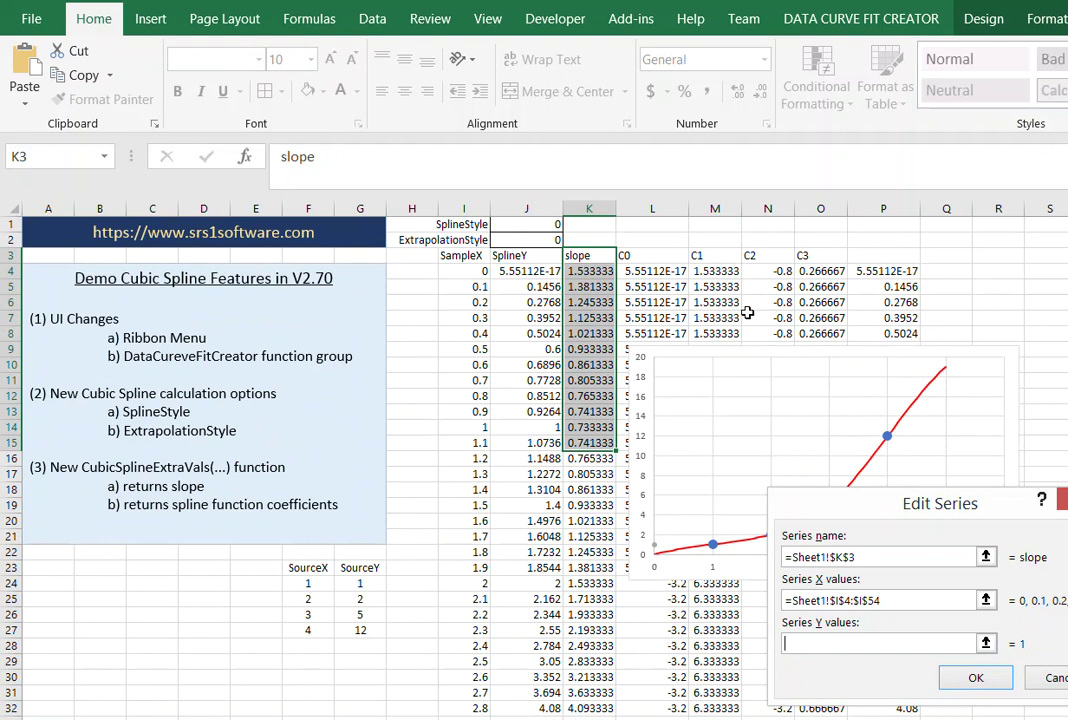
left_click_drag(588, 270, 601, 703)
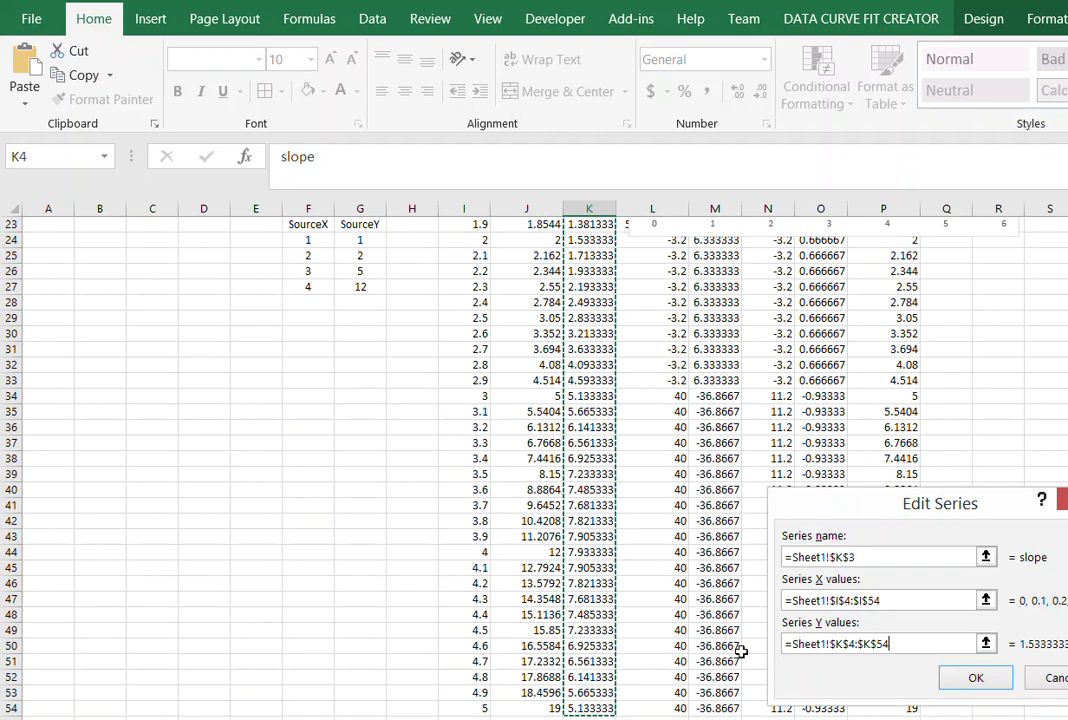
left_click(968, 675)
key("Return")
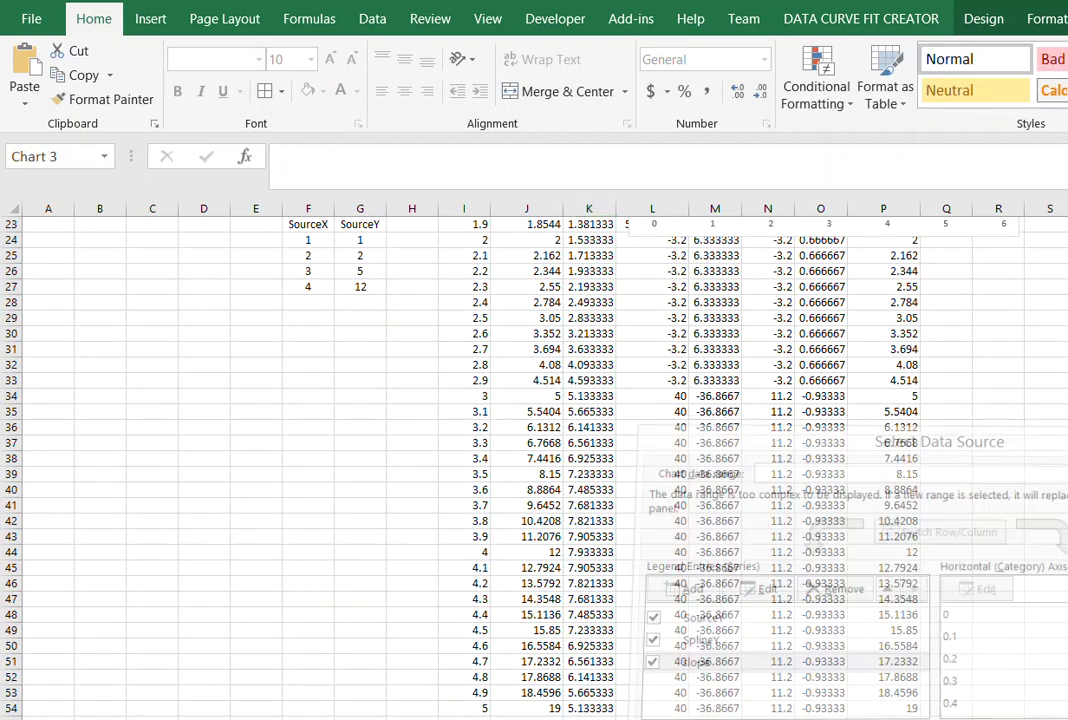
Shift the chart left and restyle the slope series as a smooth dark green line without markers.
scroll(818, 298, "up", 7)
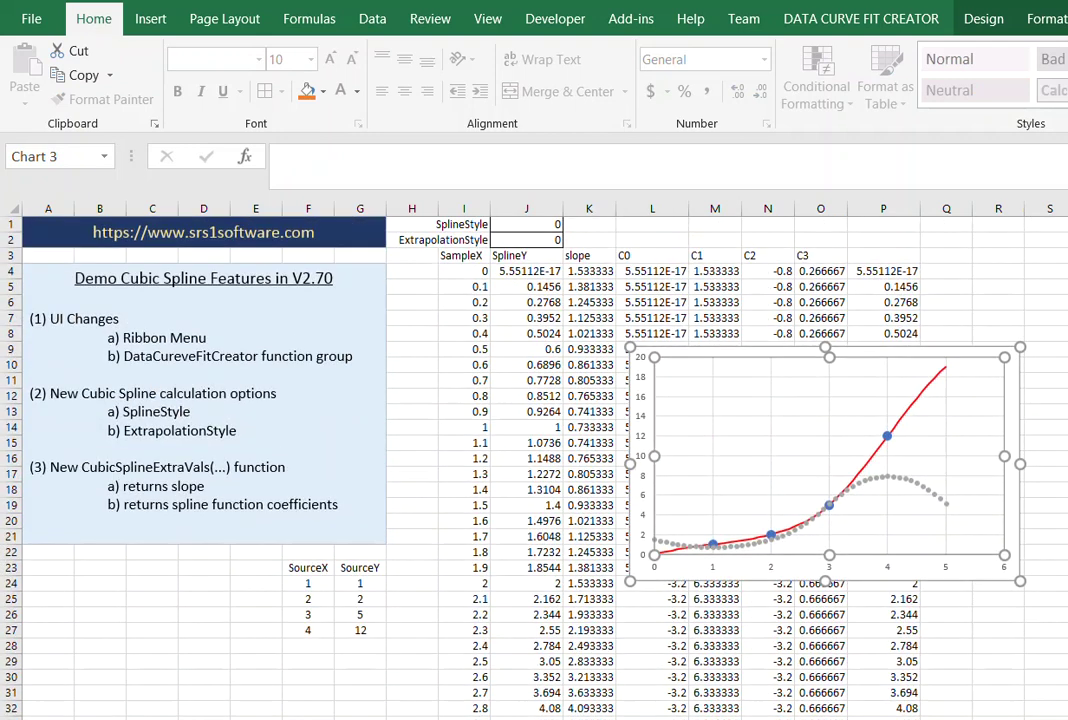
left_click_drag(916, 536, 933, 578)
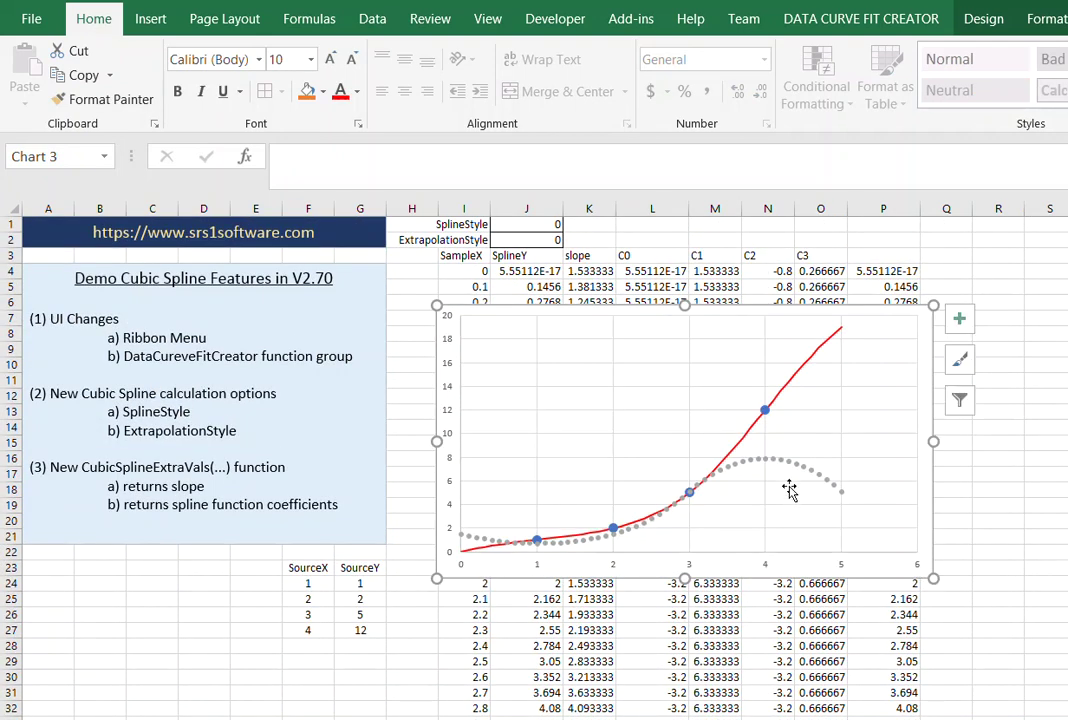
left_click(790, 468)
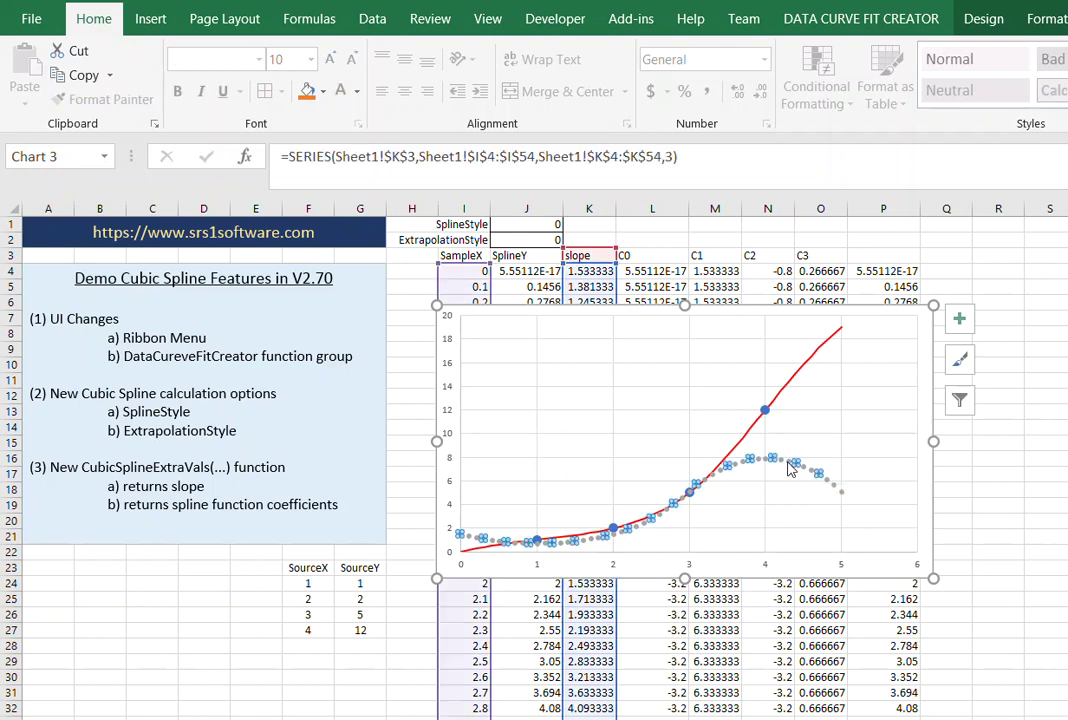
right_click(790, 468)
key("Escape")
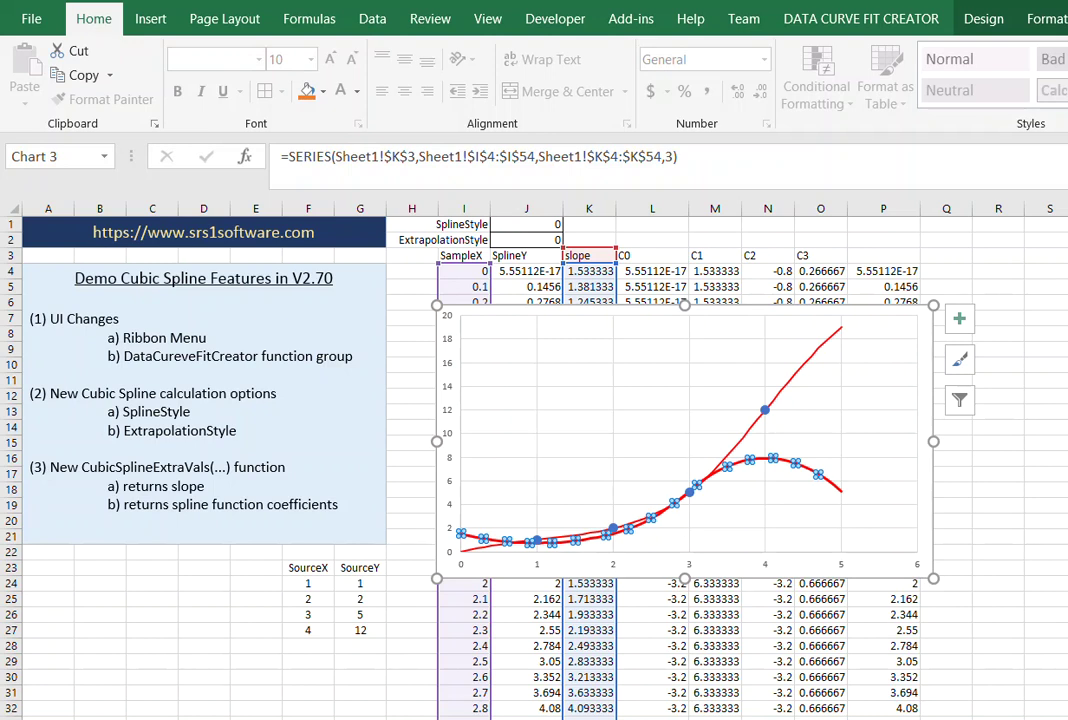
left_click(1000, 537)
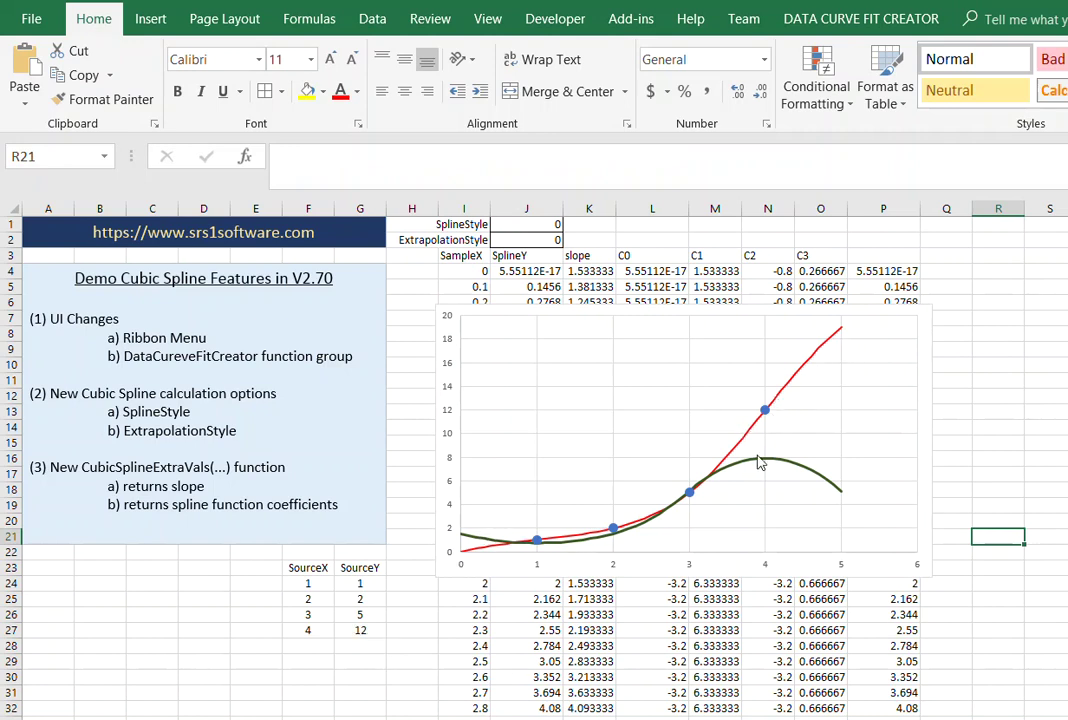
Change the SourceY value at x=4 from 12 to 14.
mouse_move(758, 466)
left_click(362, 630)
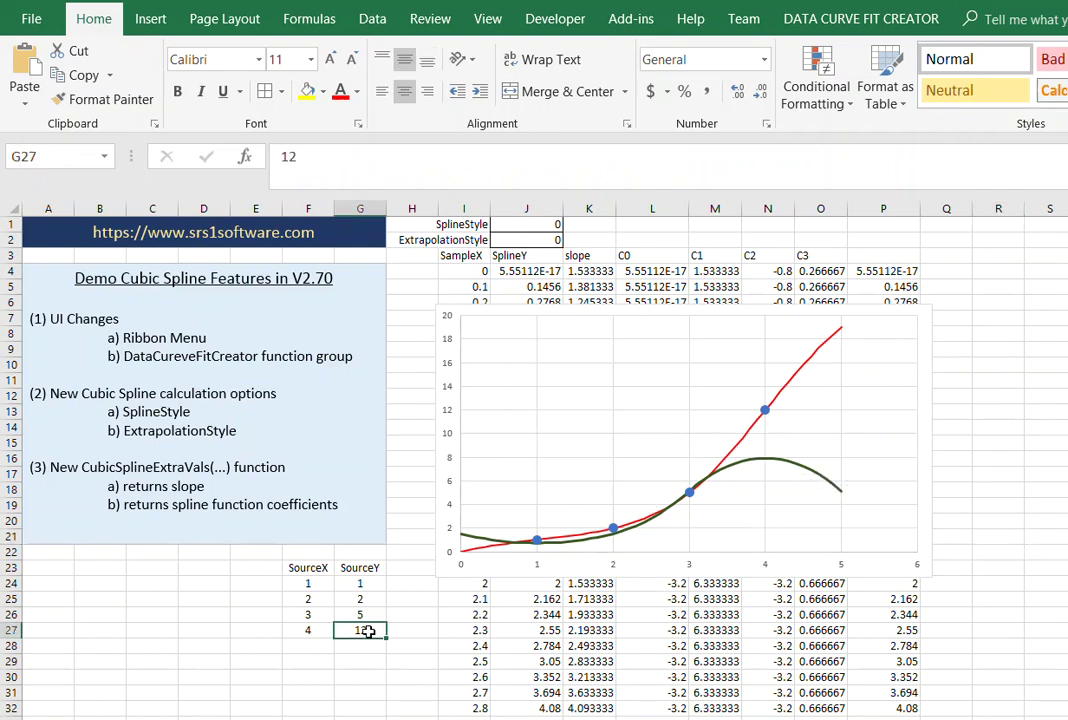
type("14")
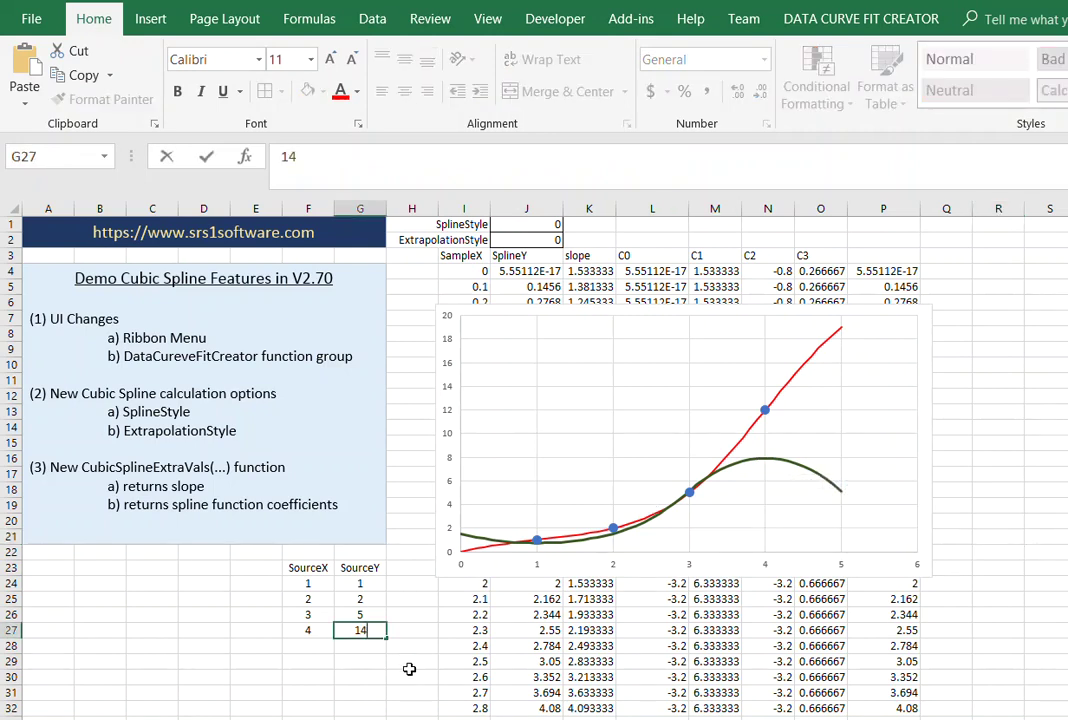
key("Return")
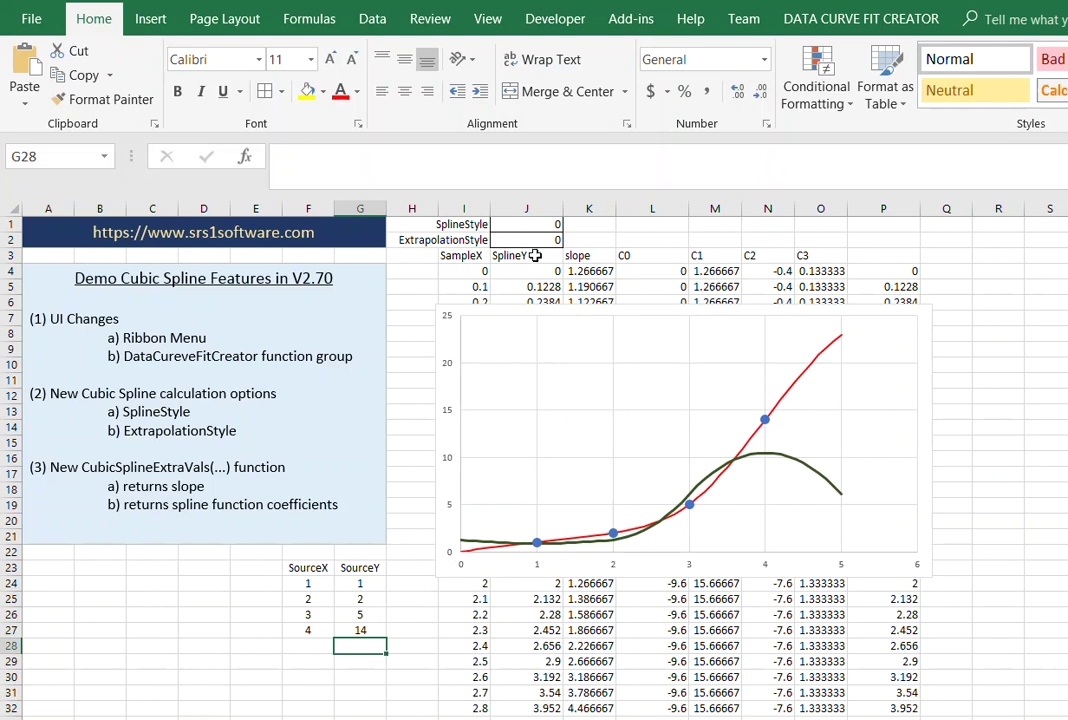
Set the ExtrapolationStyle value in J2 to 1.
left_click(535, 242)
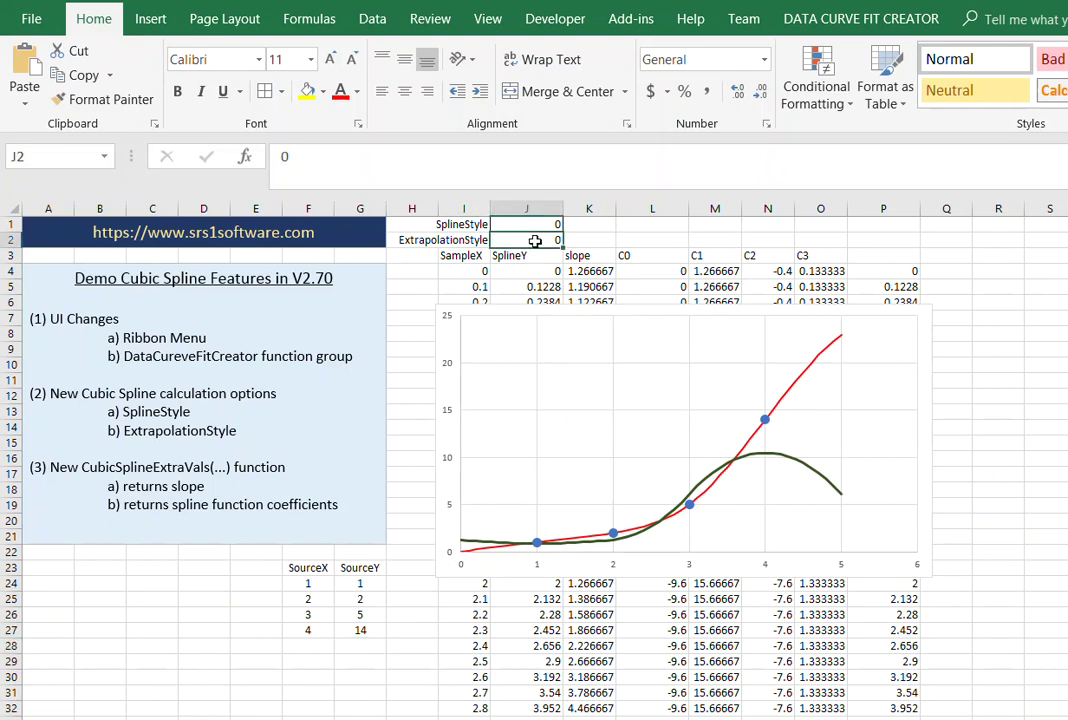
type("1")
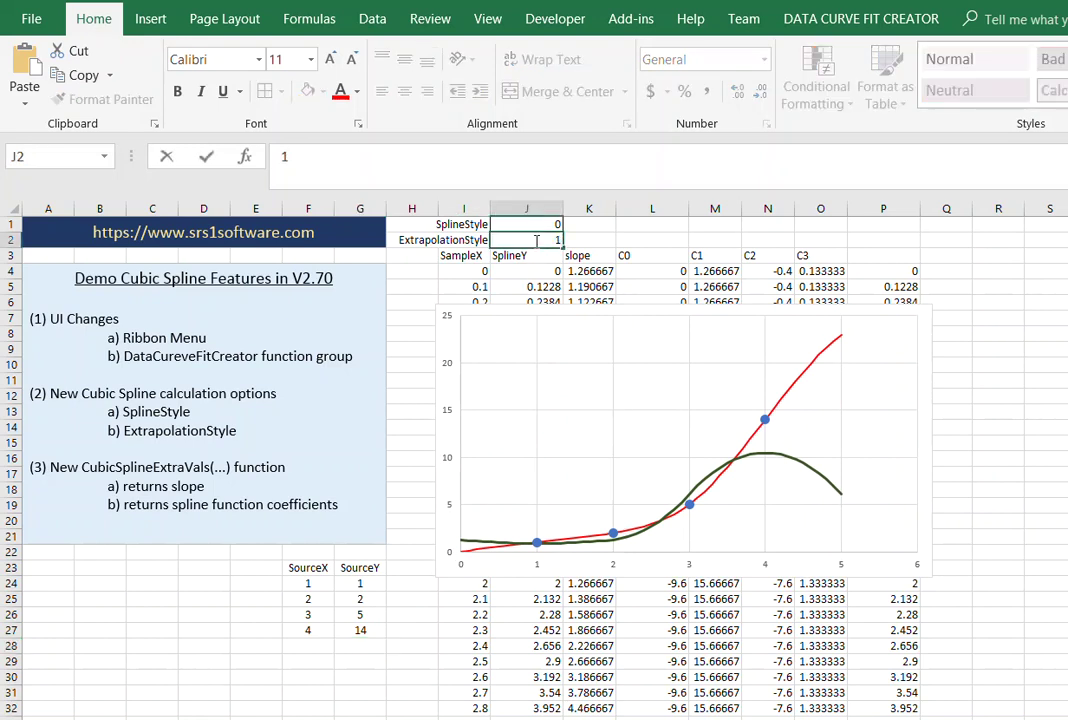
key("Return")
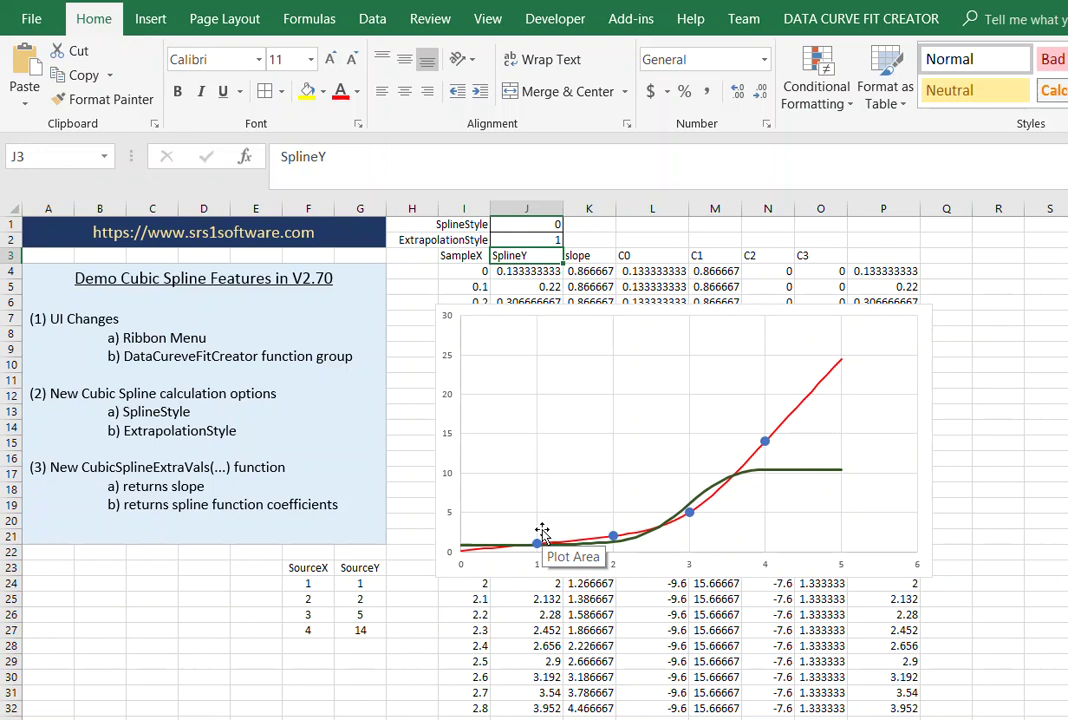
left_click(242, 587)
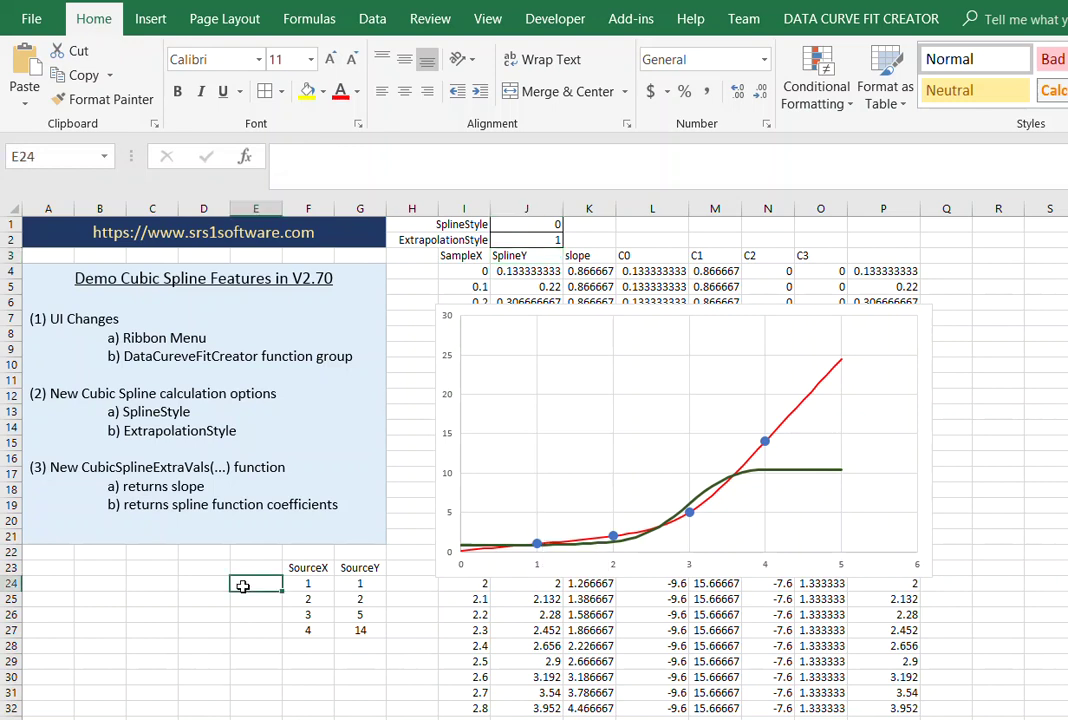